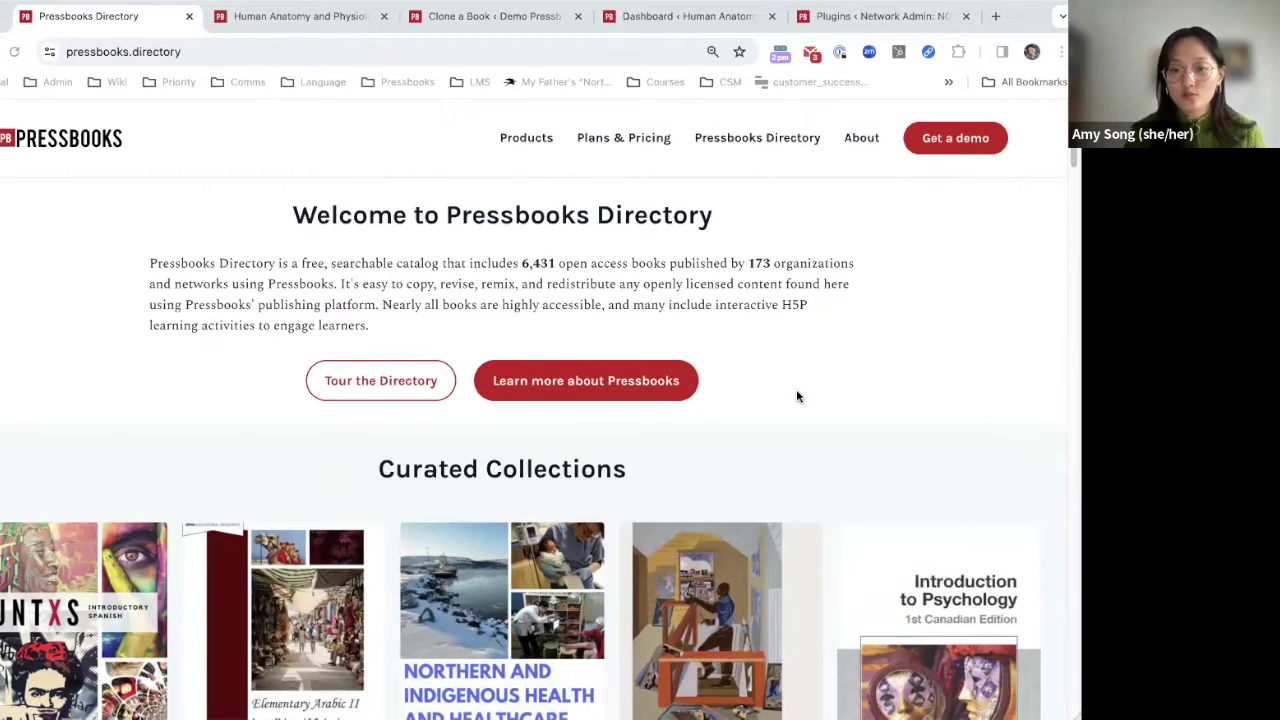
Step: Look over the Pressbooks Directory home page, including the curated collections, book search, filter categories and first book results
{"action": "scroll", "coordinate": [801, 392], "scroll_direction": "down", "scroll_amount": 2}
{"action": "scroll", "coordinate": [894, 394], "scroll_direction": "up", "scroll_amount": 2}
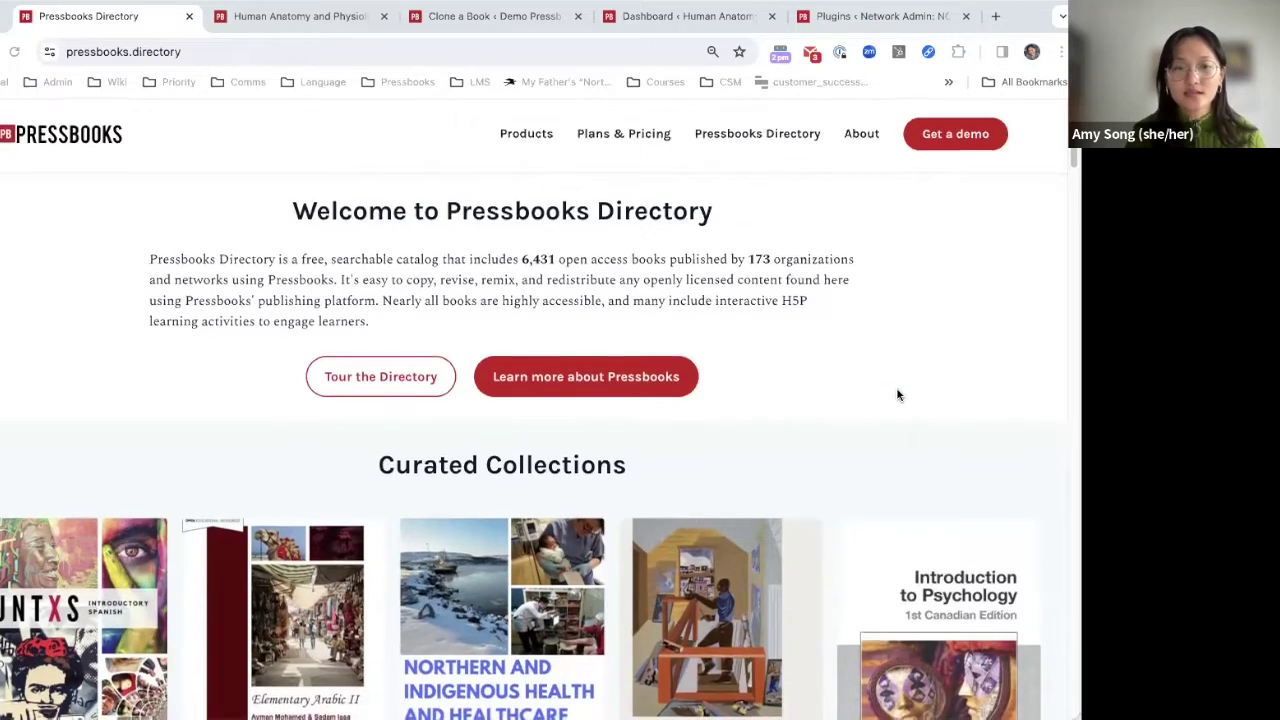
{"action": "scroll", "coordinate": [894, 394], "scroll_direction": "down", "scroll_amount": 8}
{"action": "scroll", "coordinate": [744, 368], "scroll_direction": "down", "scroll_amount": 2}
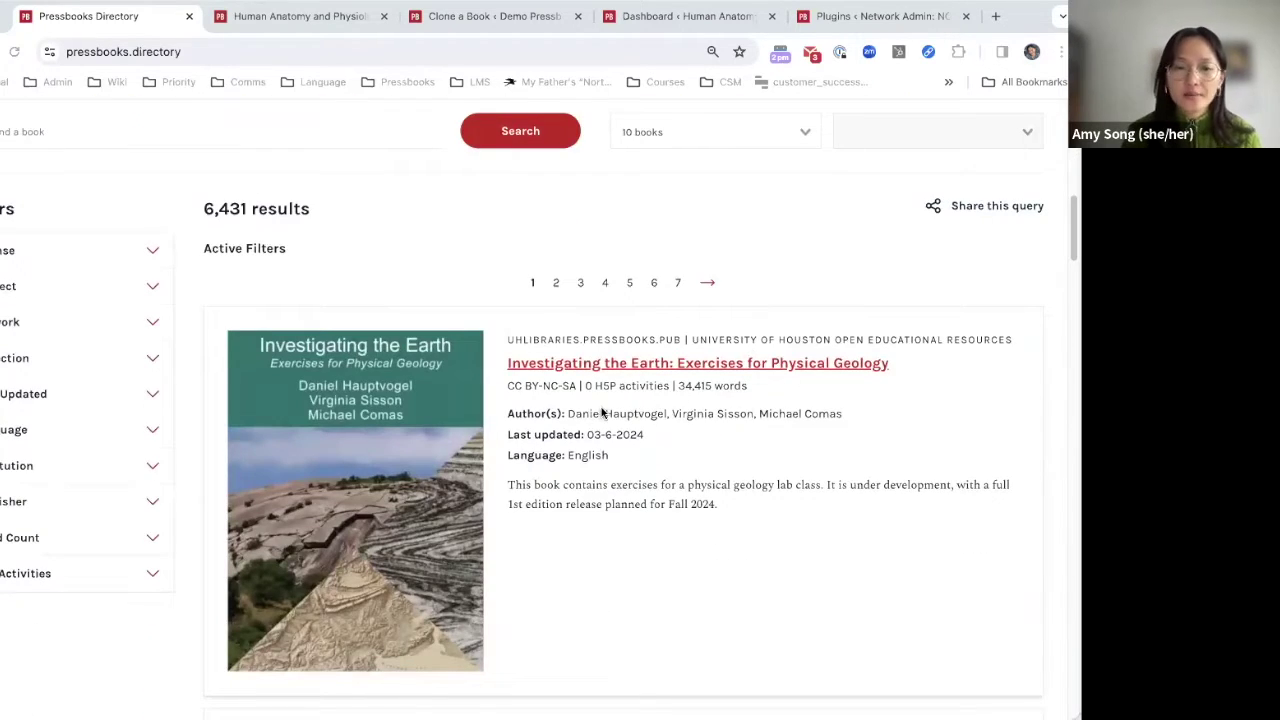
{"action": "scroll", "coordinate": [600, 414], "scroll_direction": "down", "scroll_amount": 1}
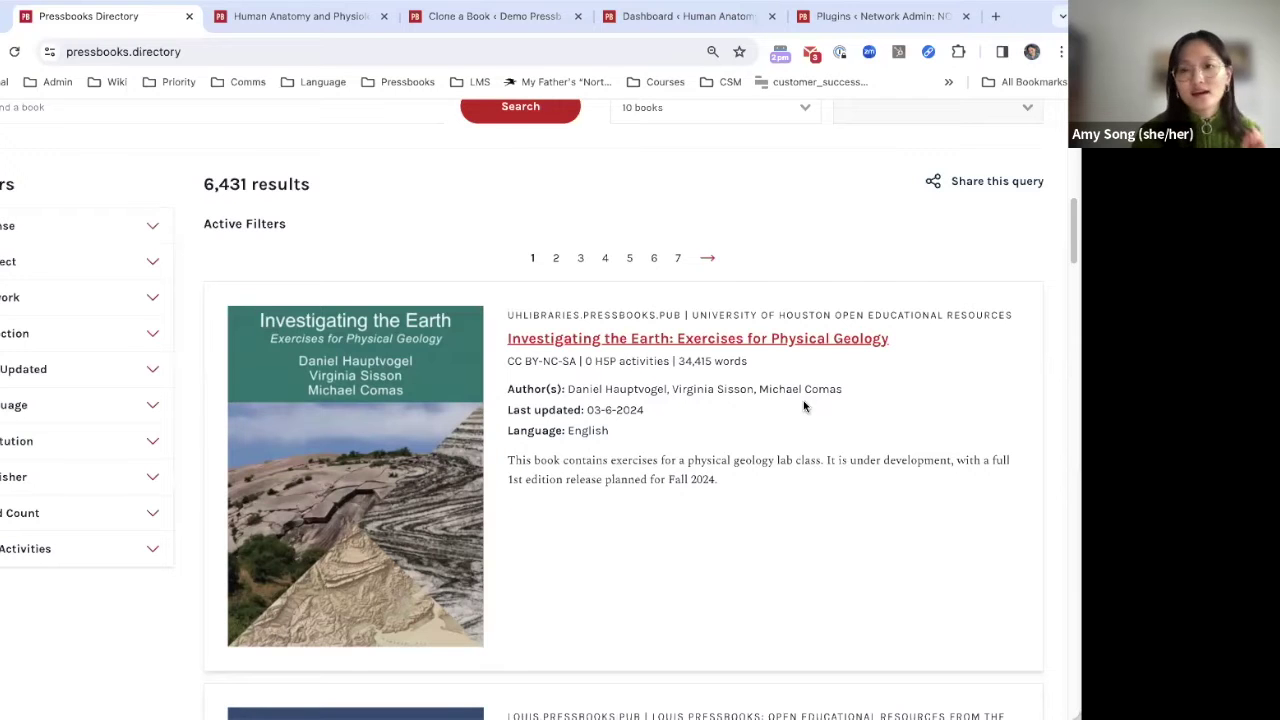
{"action": "scroll", "coordinate": [801, 406], "scroll_direction": "up", "scroll_amount": 10}
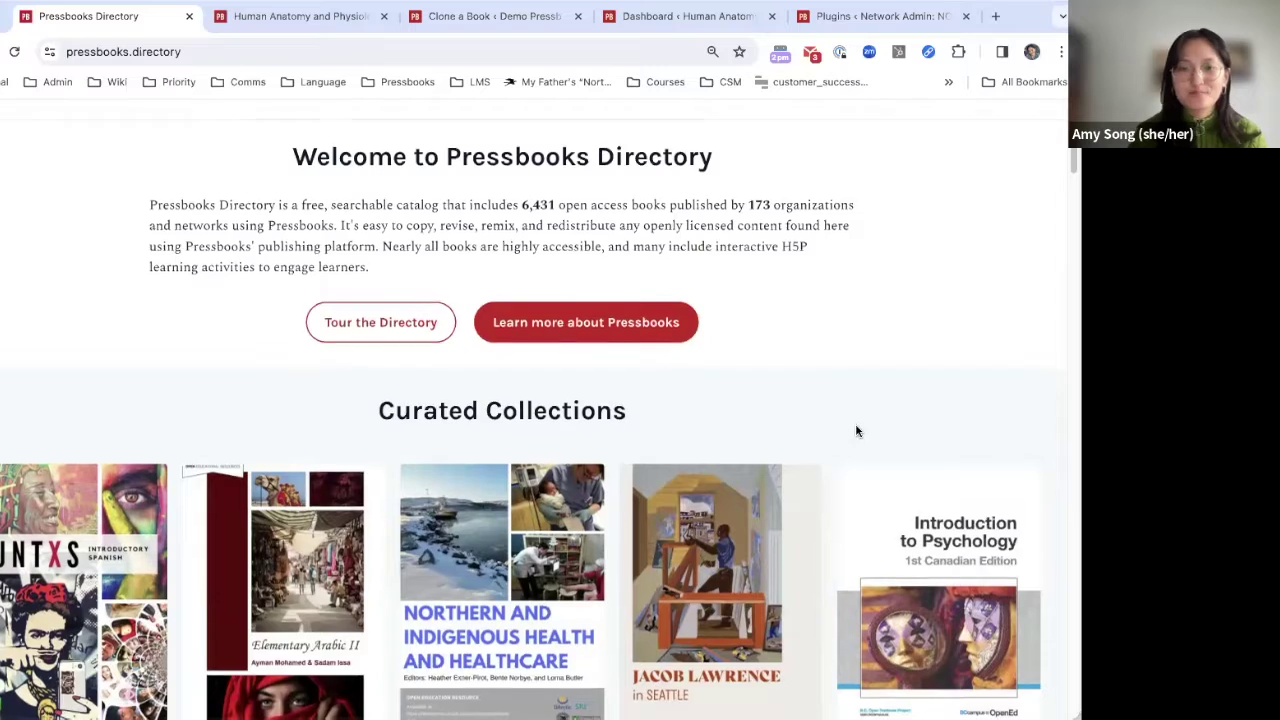
{"action": "scroll", "coordinate": [854, 431], "scroll_direction": "down", "scroll_amount": 4}
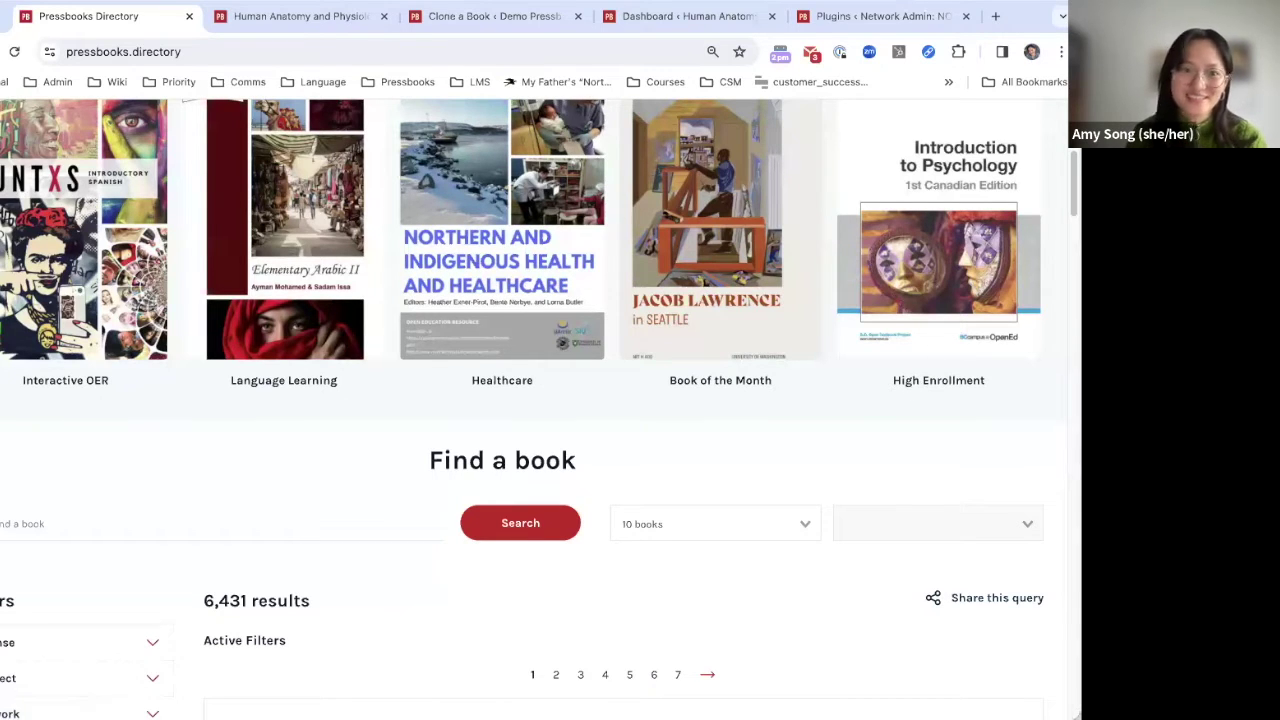
{"action": "scroll", "coordinate": [600, 392], "scroll_direction": "up", "scroll_amount": 4}
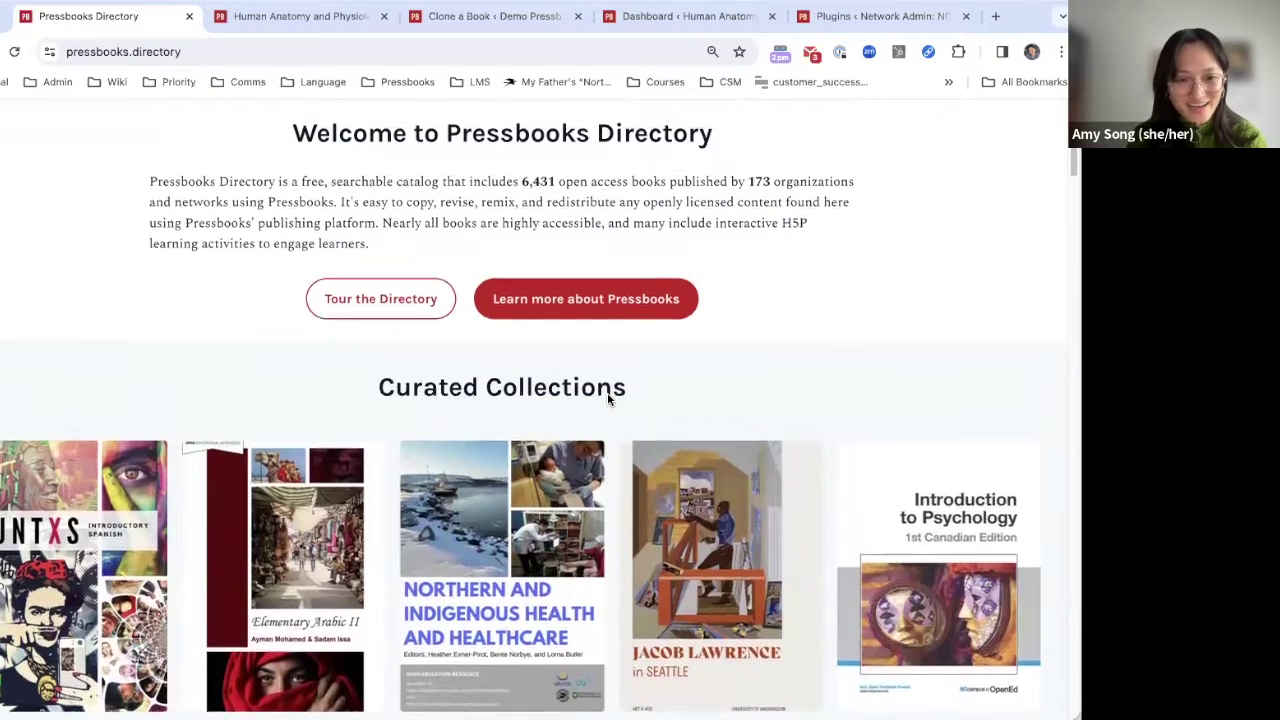
{"action": "scroll", "coordinate": [607, 398], "scroll_direction": "up", "scroll_amount": 1}
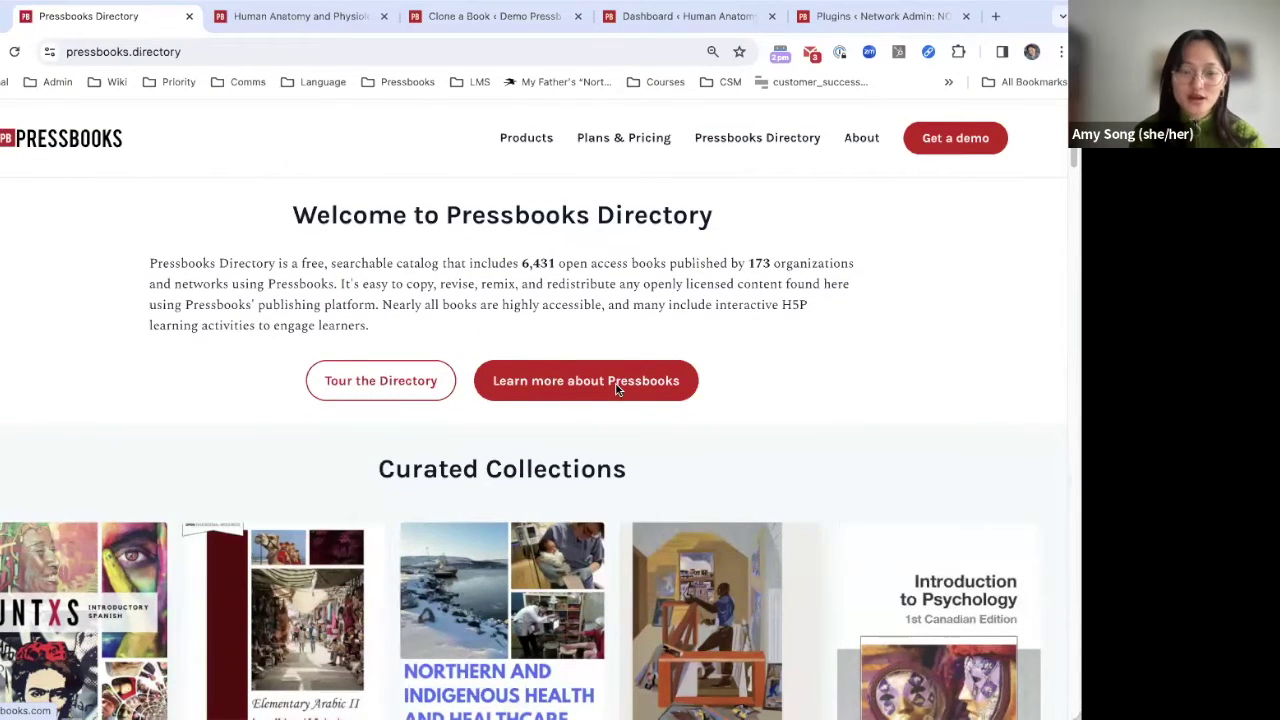
{"action": "scroll", "coordinate": [773, 504], "scroll_direction": "down", "scroll_amount": 8}
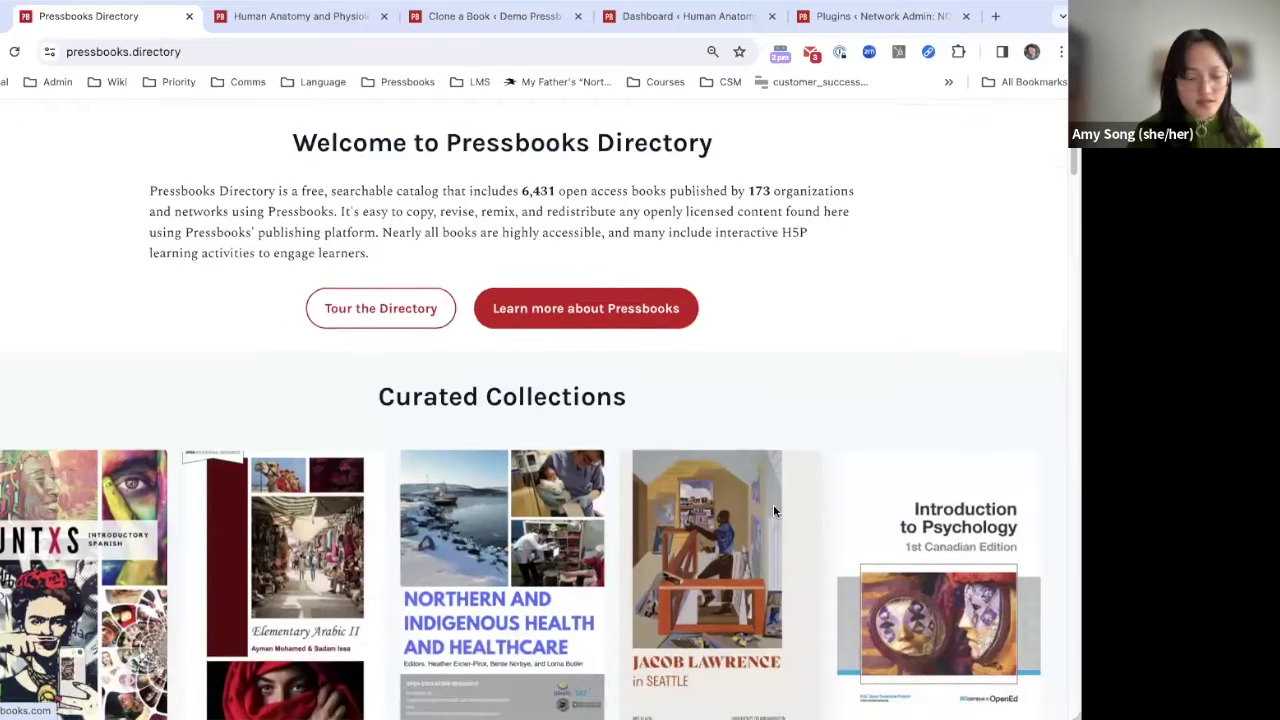
{"action": "scroll", "coordinate": [775, 510], "scroll_direction": "down", "scroll_amount": 3}
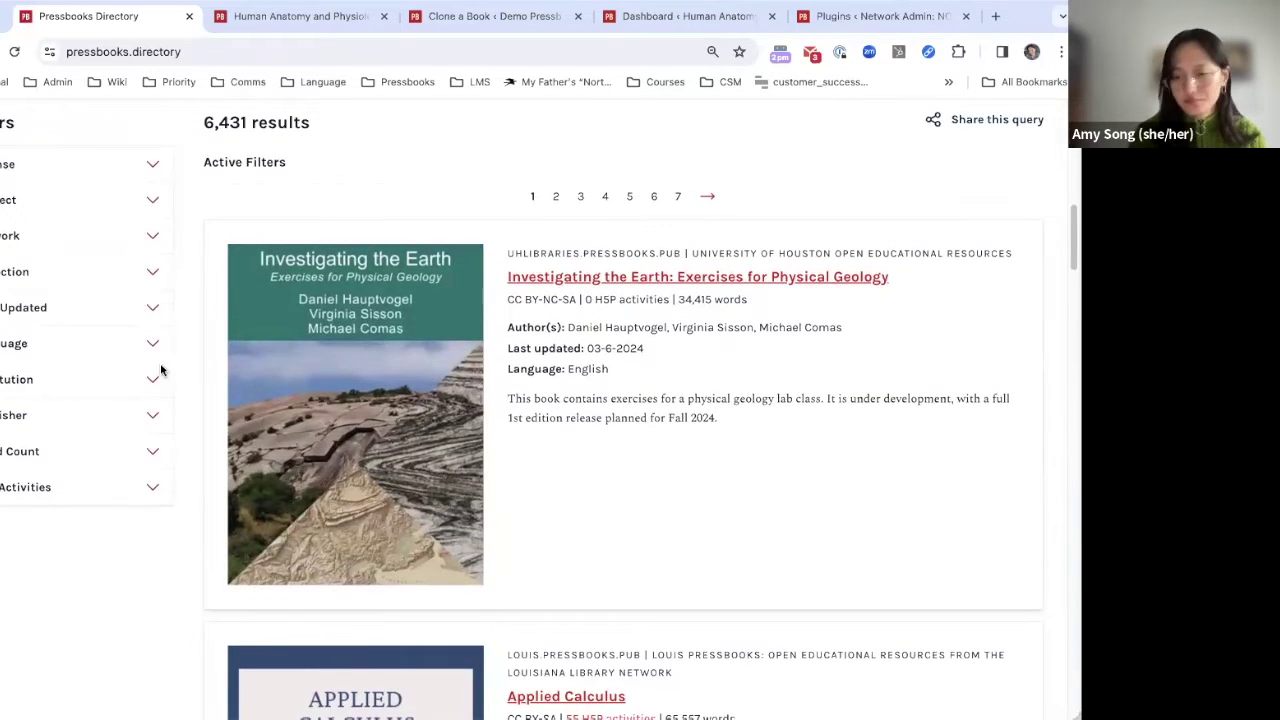
{"action": "scroll", "coordinate": [672, 289], "scroll_direction": "up", "scroll_amount": 1}
{"action": "scroll", "coordinate": [809, 302], "scroll_direction": "up", "scroll_amount": 5}
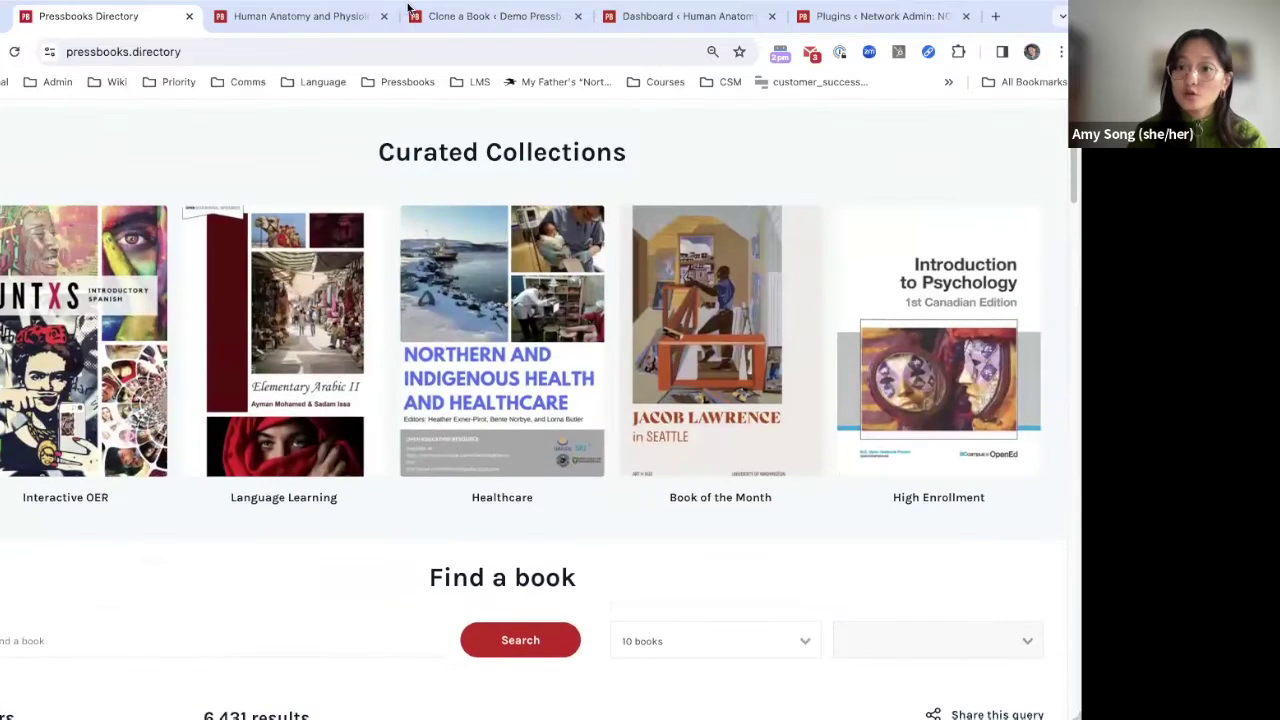
Step: Start the directory tour, advance through the search tips to the one on exact phrases, and close the tour
{"action": "scroll", "coordinate": [814, 137], "scroll_direction": "up", "scroll_amount": 3}
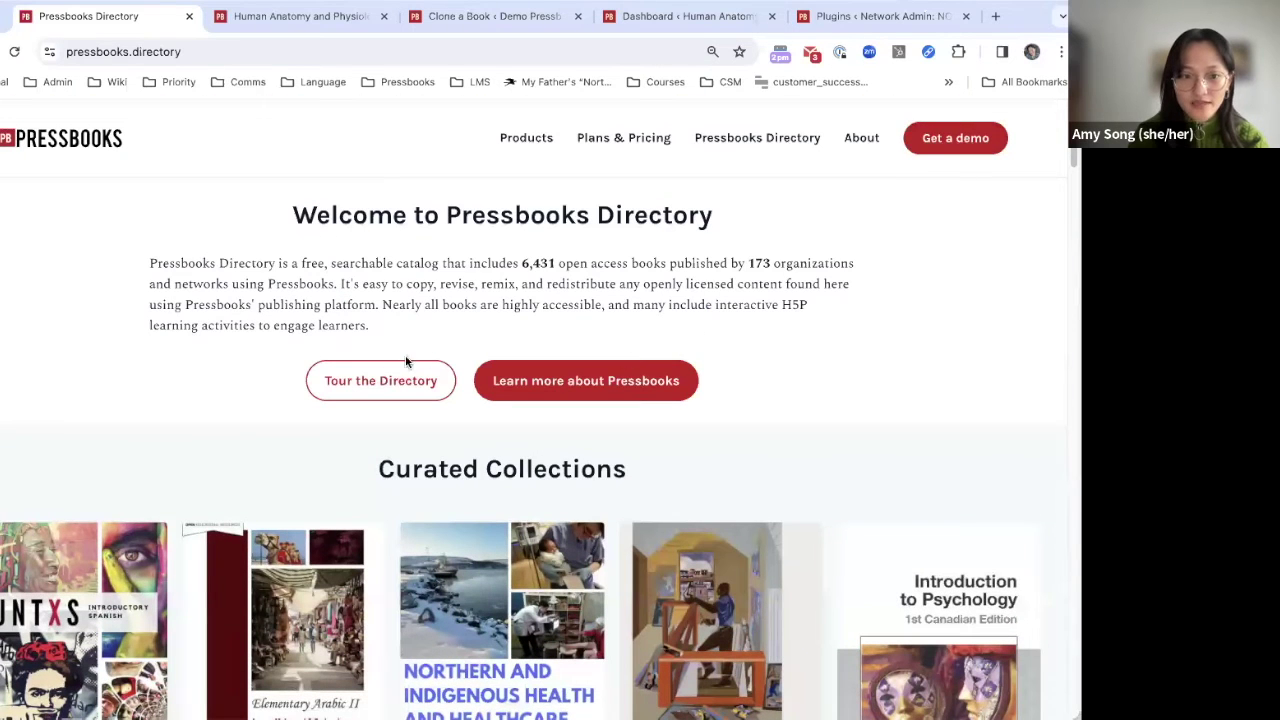
{"action": "left_click", "coordinate": [398, 386]}
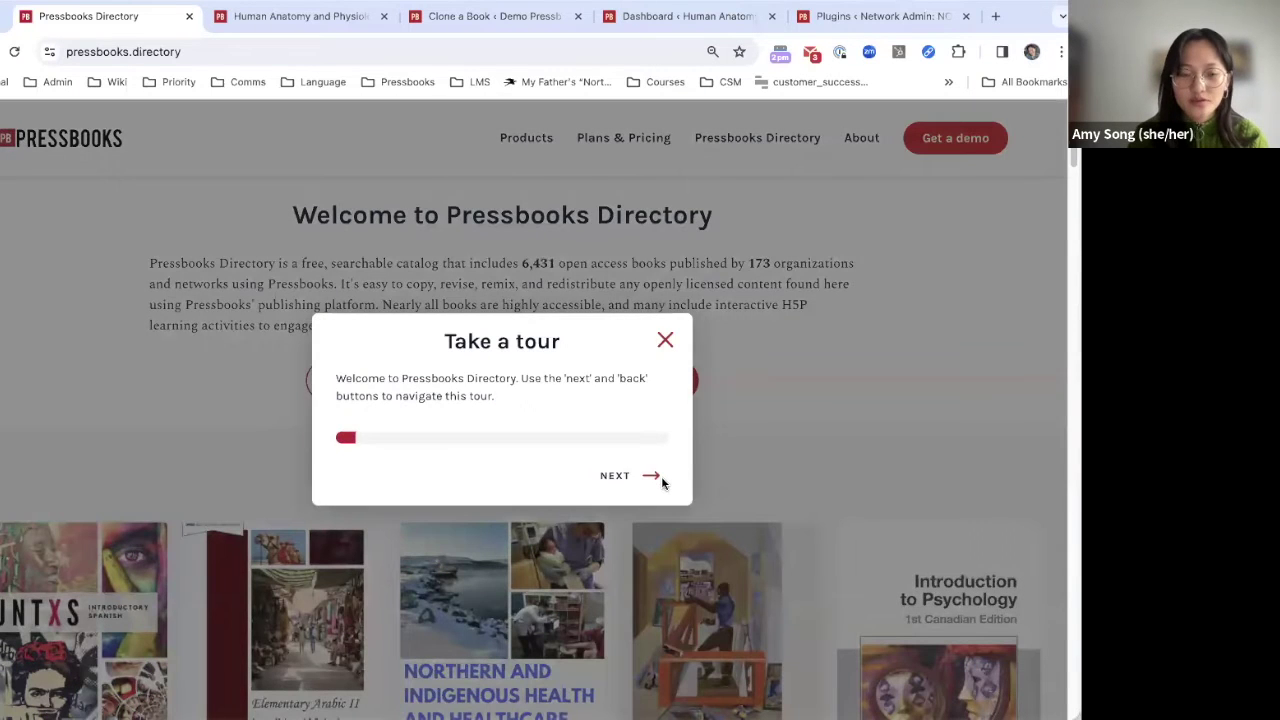
{"action": "left_click", "coordinate": [648, 478]}
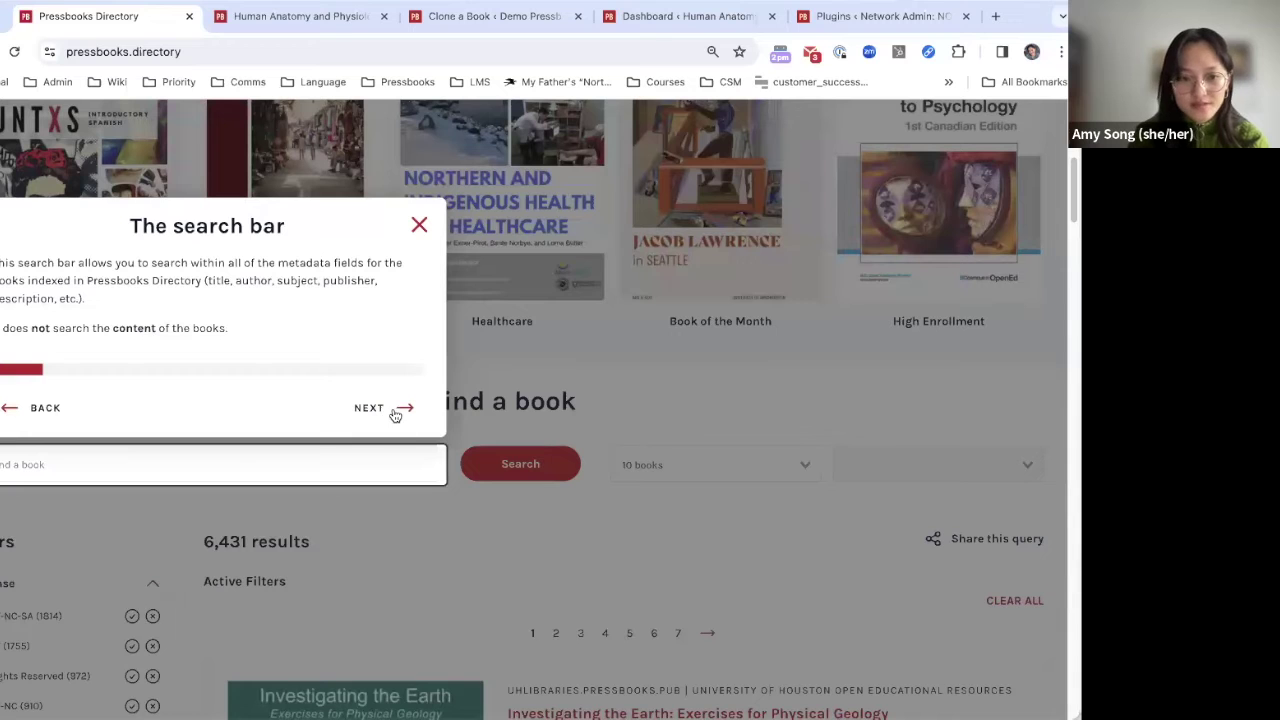
{"action": "left_click", "coordinate": [395, 415]}
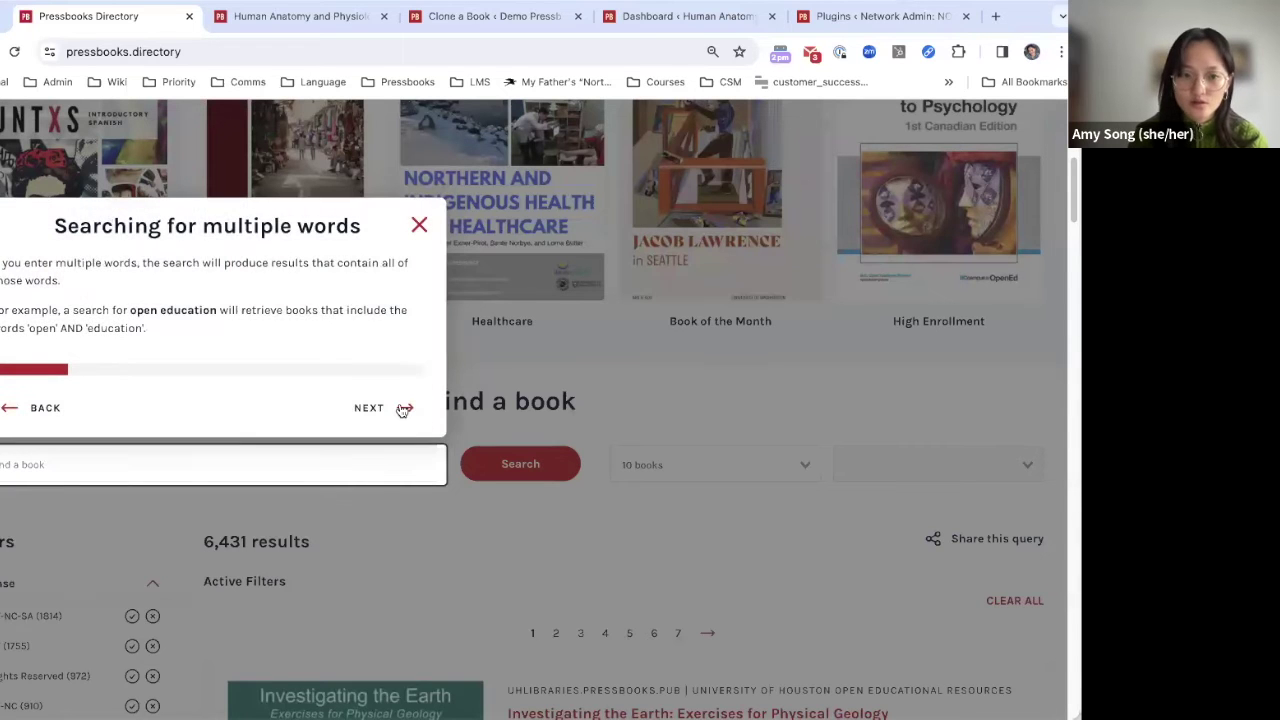
{"action": "left_click", "coordinate": [400, 410]}
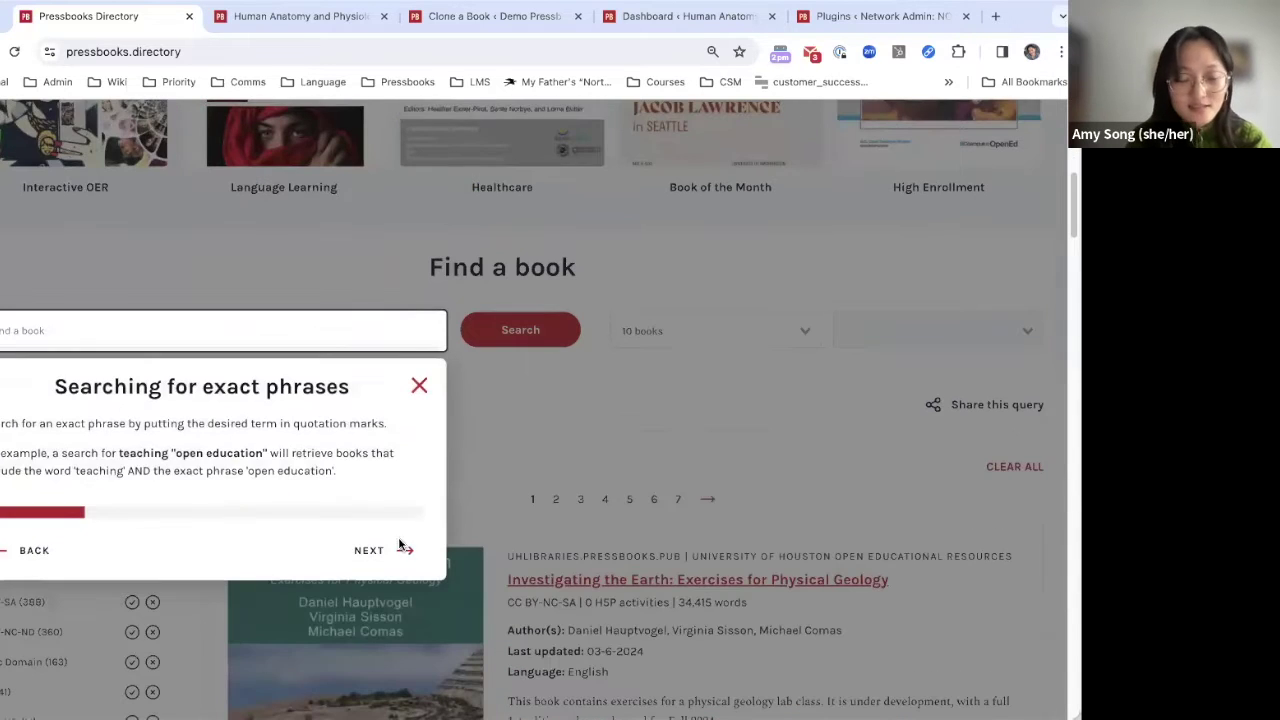
{"action": "left_click", "coordinate": [421, 388]}
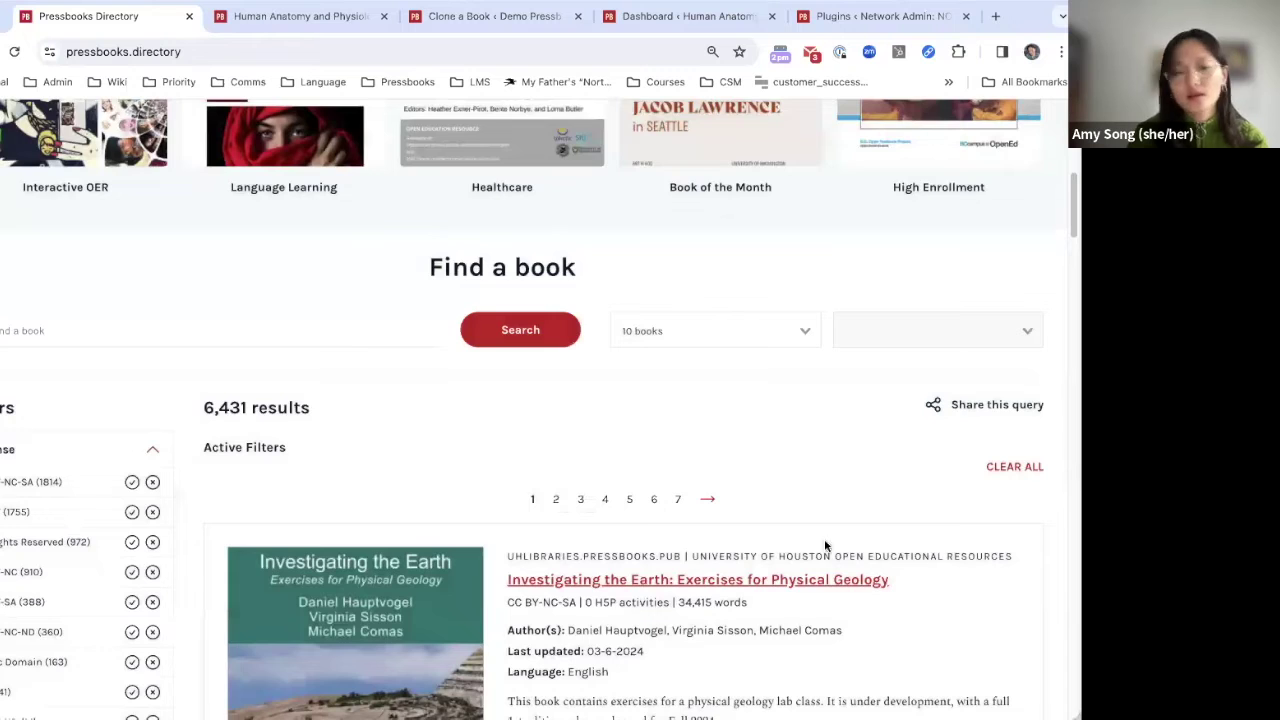
Step: Filter the directory's books to those with a CC BY license
{"action": "scroll", "coordinate": [791, 593], "scroll_direction": "down", "scroll_amount": 3}
{"action": "scroll", "coordinate": [440, 391], "scroll_direction": "up", "scroll_amount": 6}
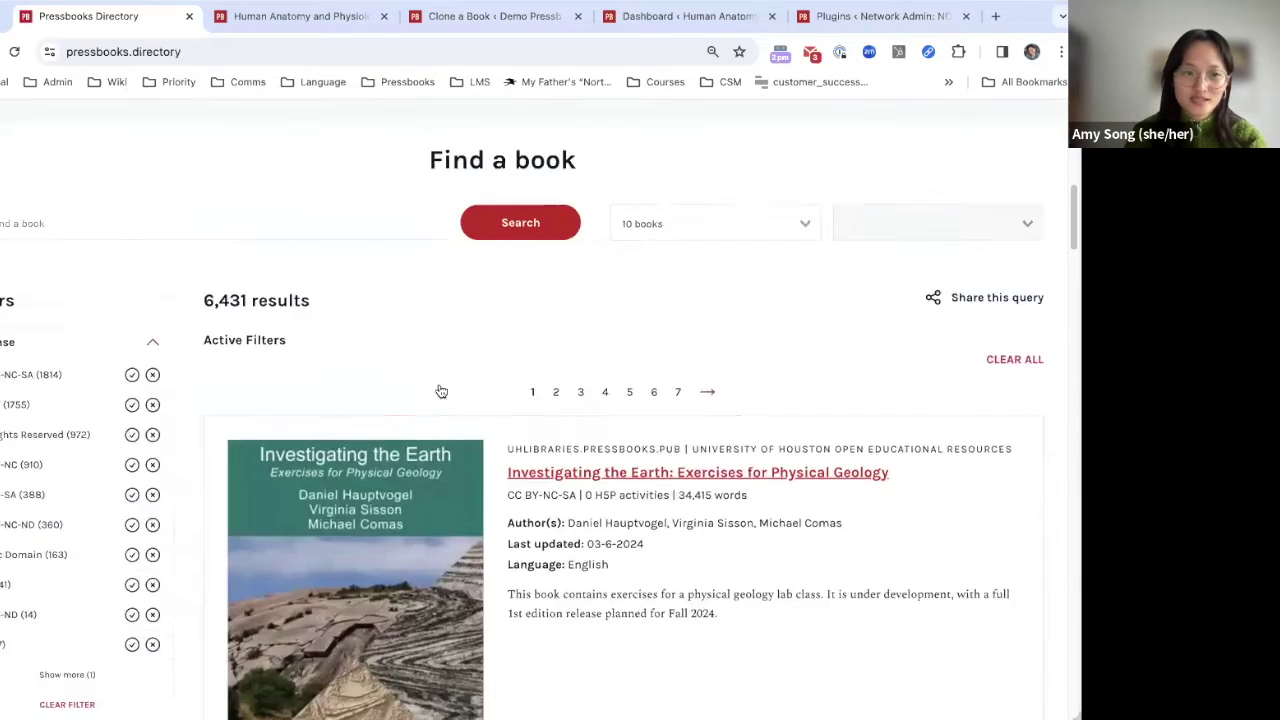
{"action": "scroll", "coordinate": [714, 557], "scroll_direction": "down", "scroll_amount": 5}
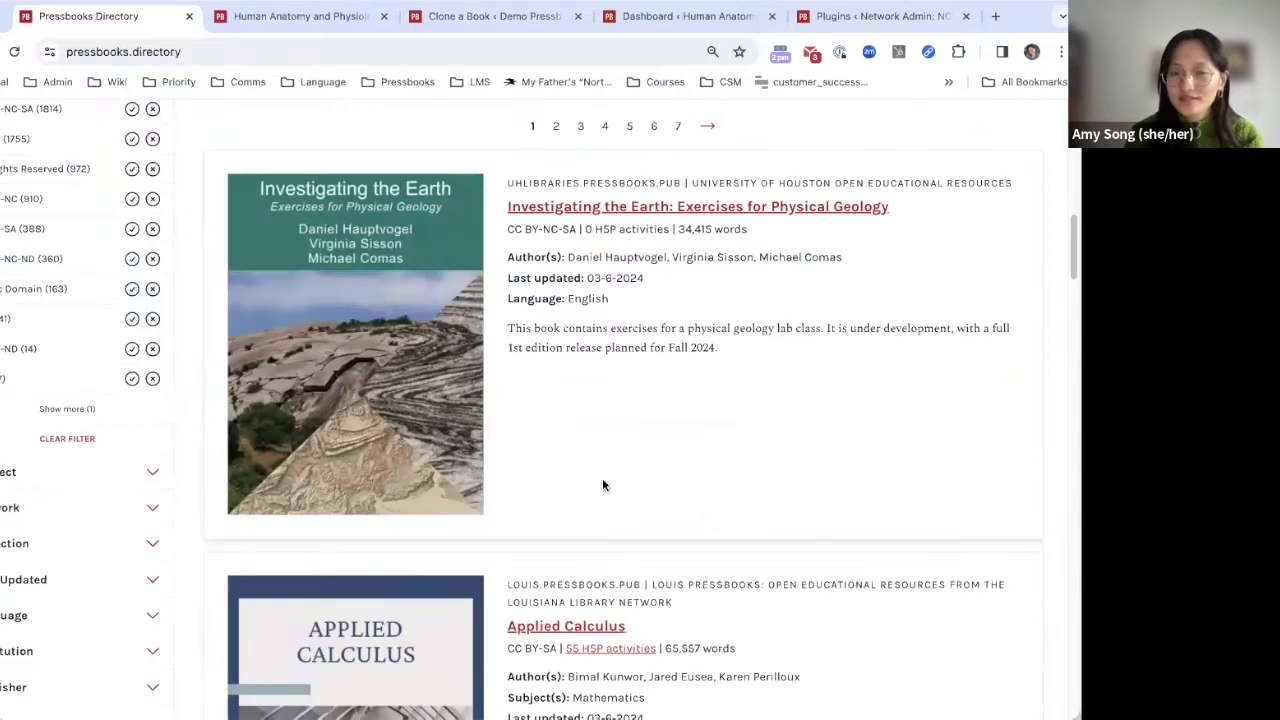
{"action": "scroll", "coordinate": [838, 462], "scroll_direction": "up", "scroll_amount": 3}
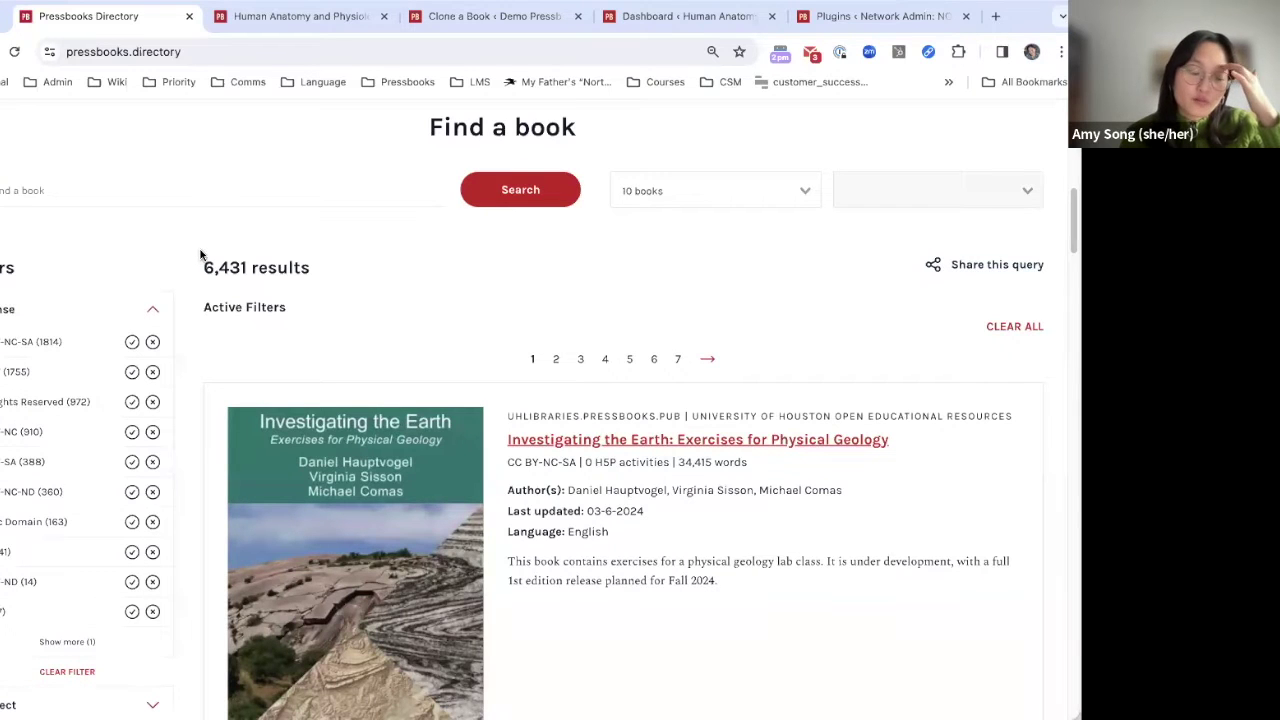
{"action": "left_click", "coordinate": [133, 372]}
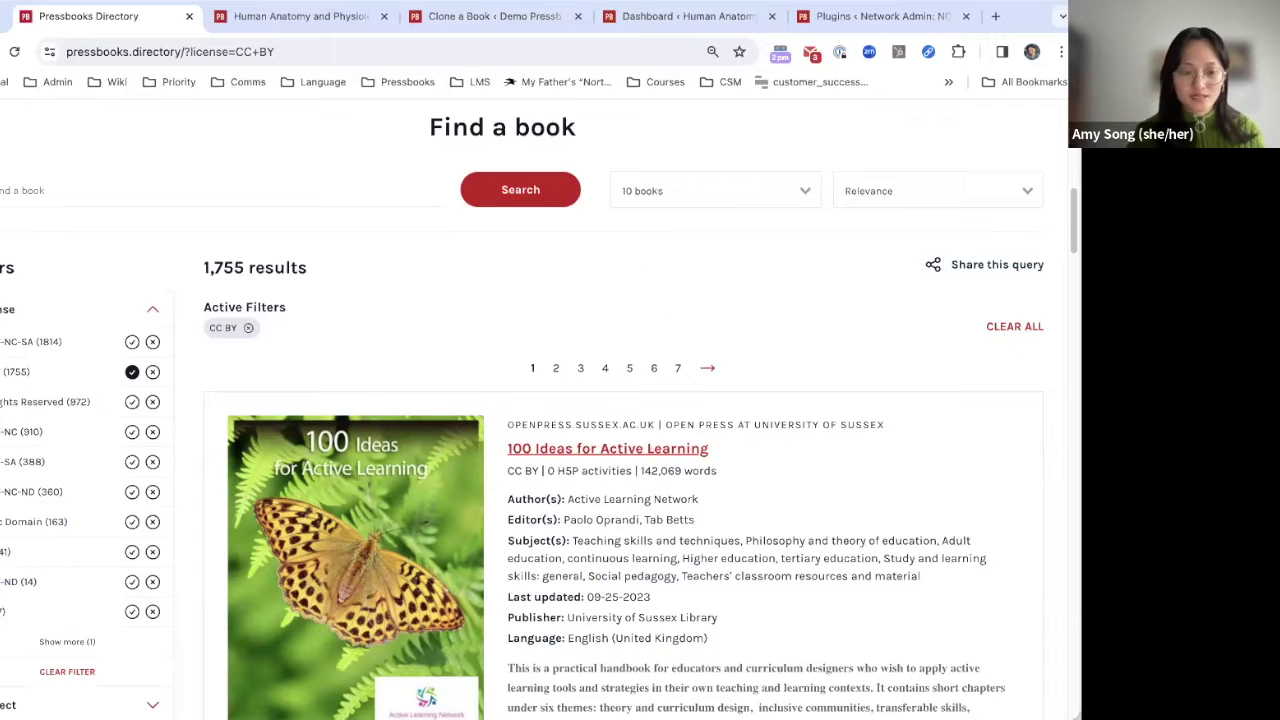
Step: Expand the full list of subjects, narrow the books to the Sociology subject, and collapse the subject filter
{"action": "scroll", "coordinate": [540, 470], "scroll_direction": "down", "scroll_amount": 1}
{"action": "scroll", "coordinate": [540, 477], "scroll_direction": "down", "scroll_amount": 4}
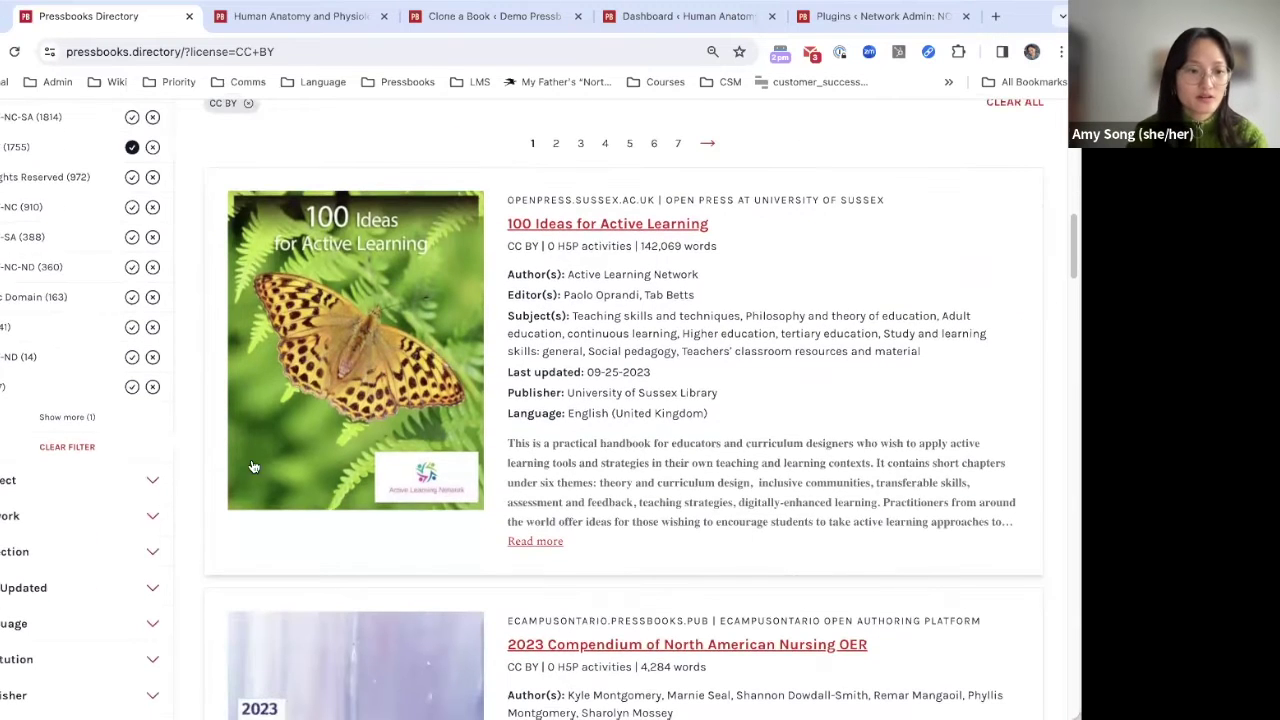
{"action": "left_click", "coordinate": [148, 484]}
{"action": "scroll", "coordinate": [106, 513], "scroll_direction": "down", "scroll_amount": 5}
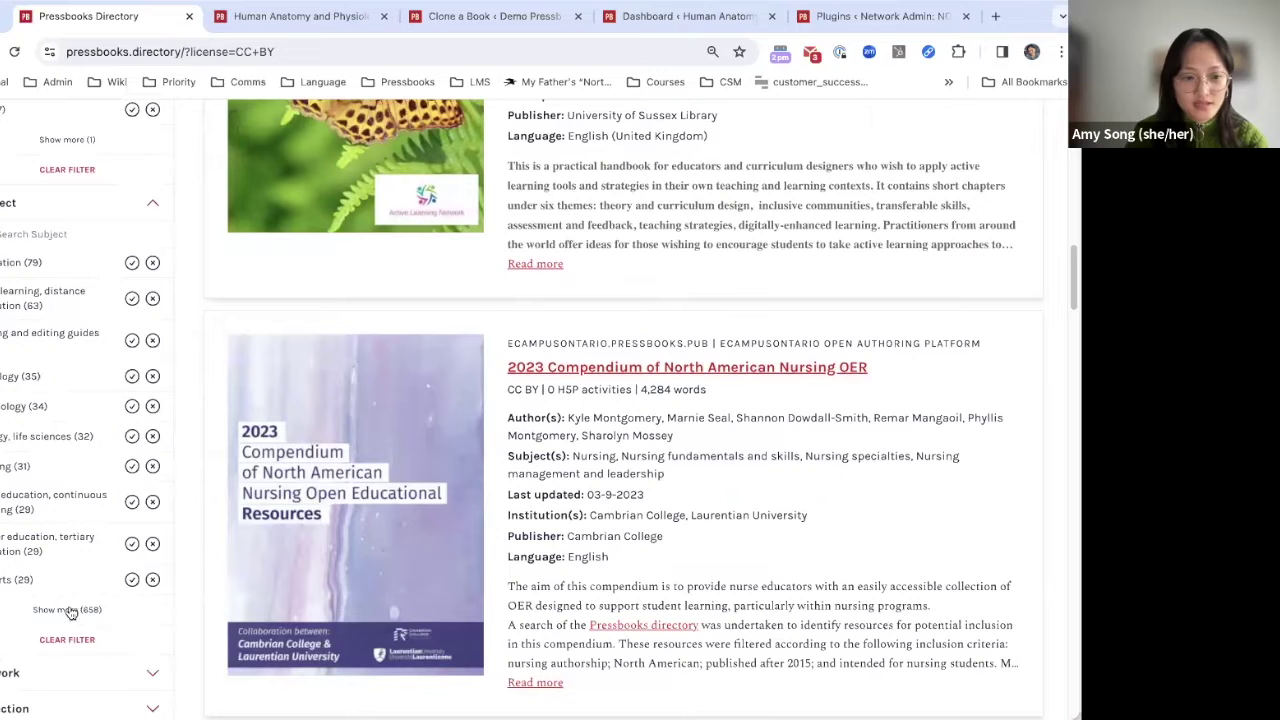
{"action": "left_click", "coordinate": [135, 611]}
{"action": "scroll", "coordinate": [89, 537], "scroll_direction": "down", "scroll_amount": 6}
{"action": "scroll", "coordinate": [89, 537], "scroll_direction": "up", "scroll_amount": 5}
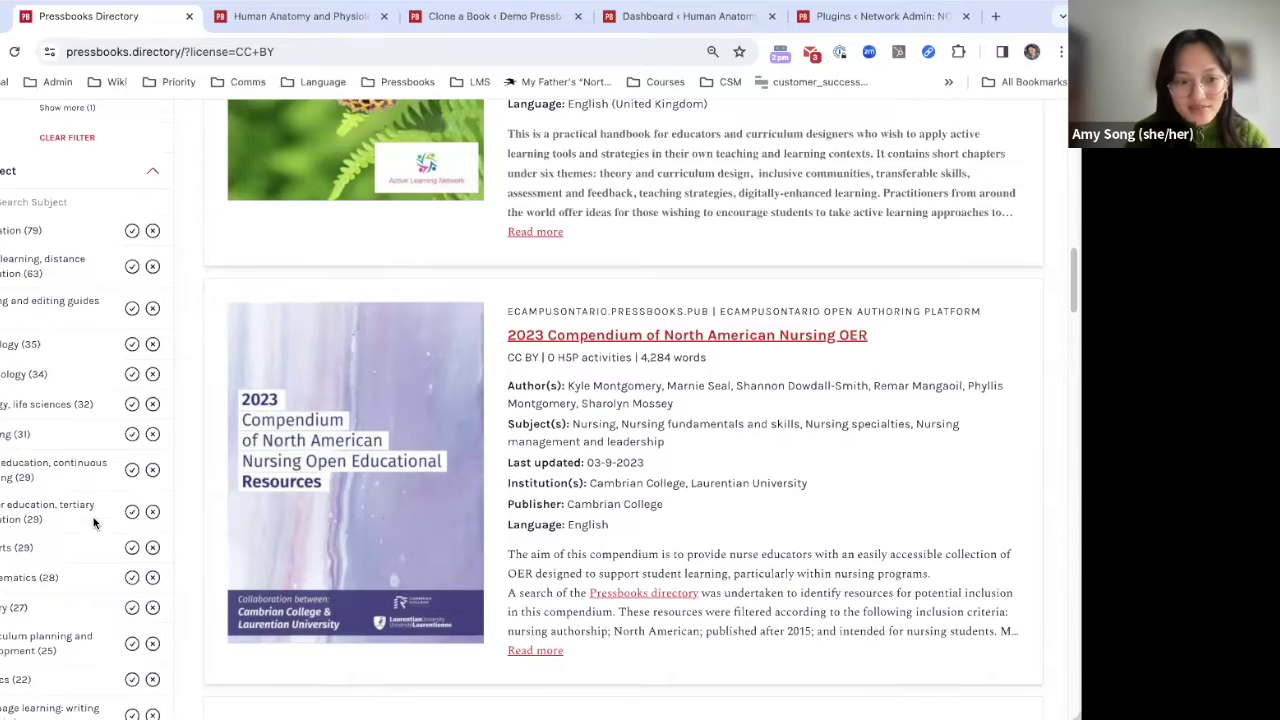
{"action": "left_click", "coordinate": [131, 344]}
{"action": "left_click", "coordinate": [152, 175]}
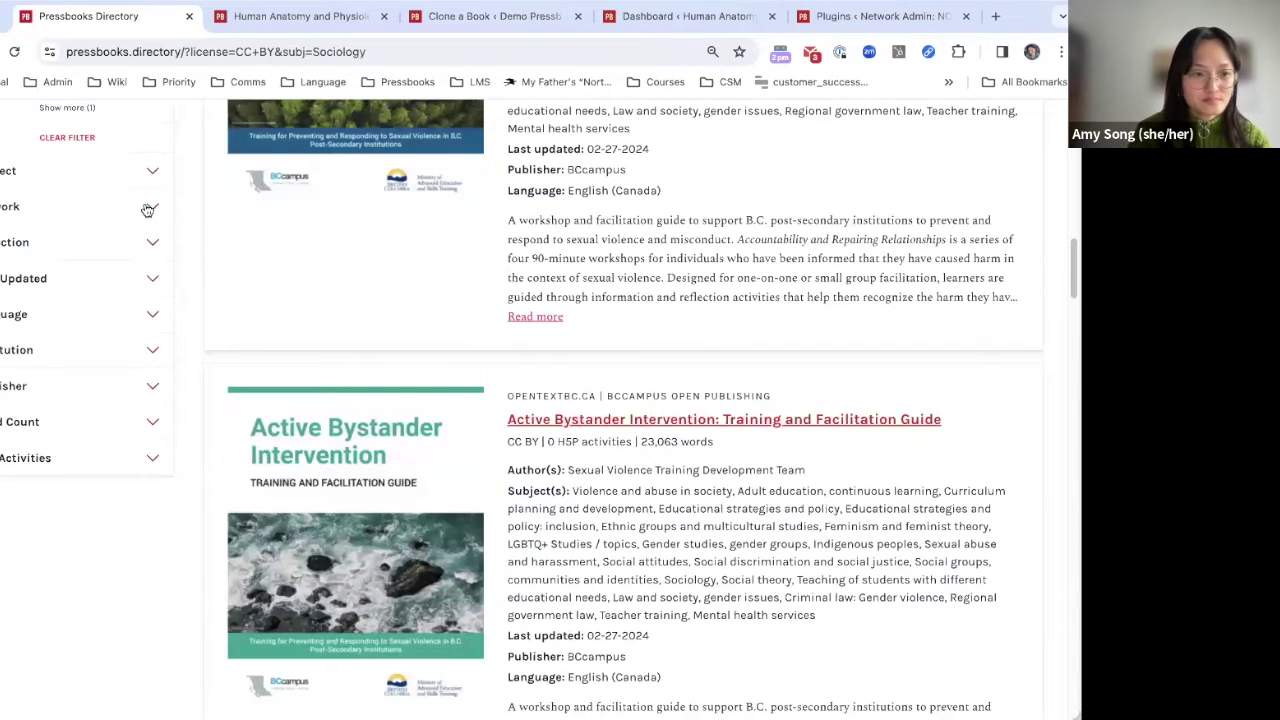
Step: Expand the complete network filter list and review the networks alongside the active filters and matching books
{"action": "left_click", "coordinate": [150, 208]}
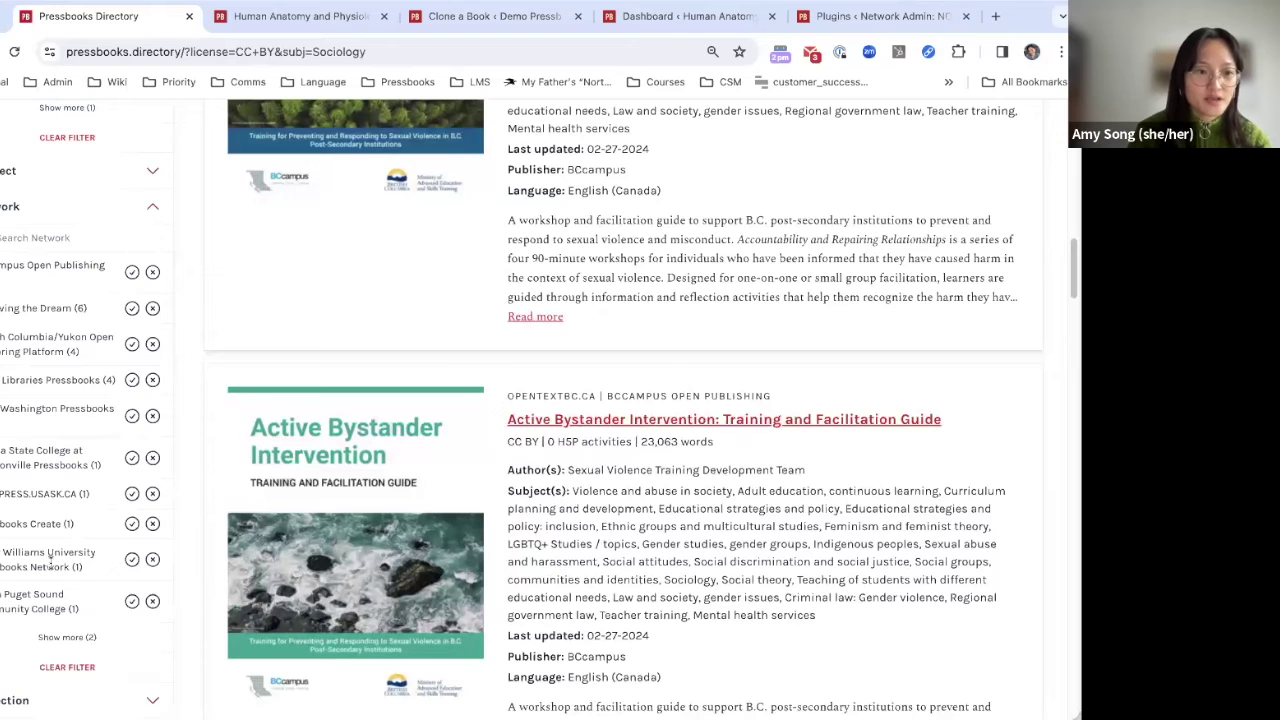
{"action": "left_click", "coordinate": [63, 637]}
{"action": "scroll", "coordinate": [88, 630], "scroll_direction": "down", "scroll_amount": 3}
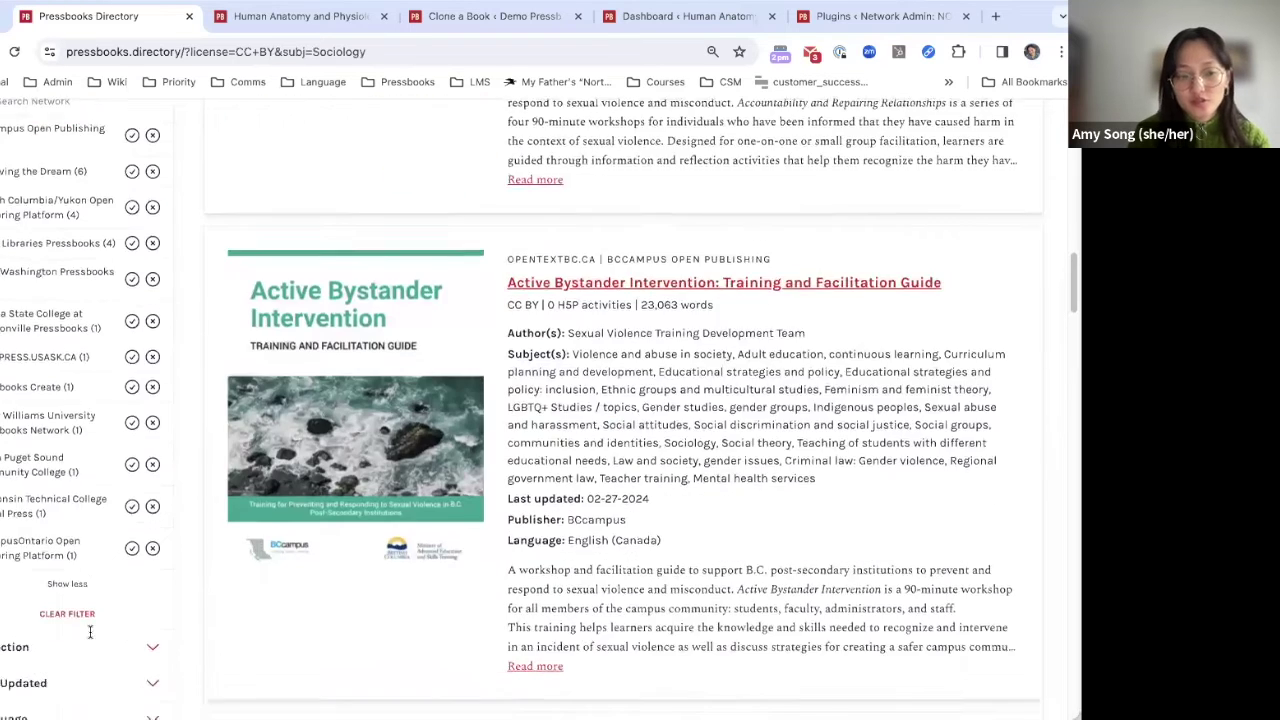
{"action": "scroll", "coordinate": [89, 632], "scroll_direction": "up", "scroll_amount": 1}
{"action": "scroll", "coordinate": [89, 632], "scroll_direction": "up", "scroll_amount": 2}
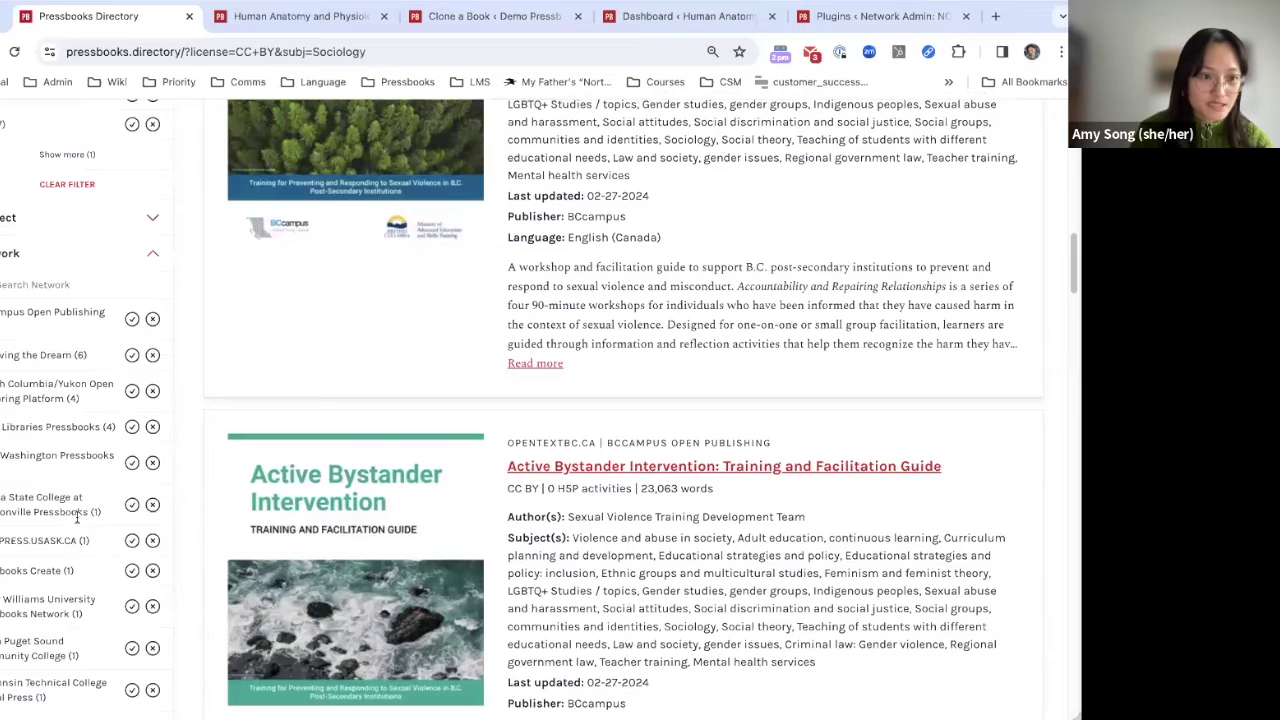
{"action": "scroll", "coordinate": [76, 517], "scroll_direction": "up", "scroll_amount": 3}
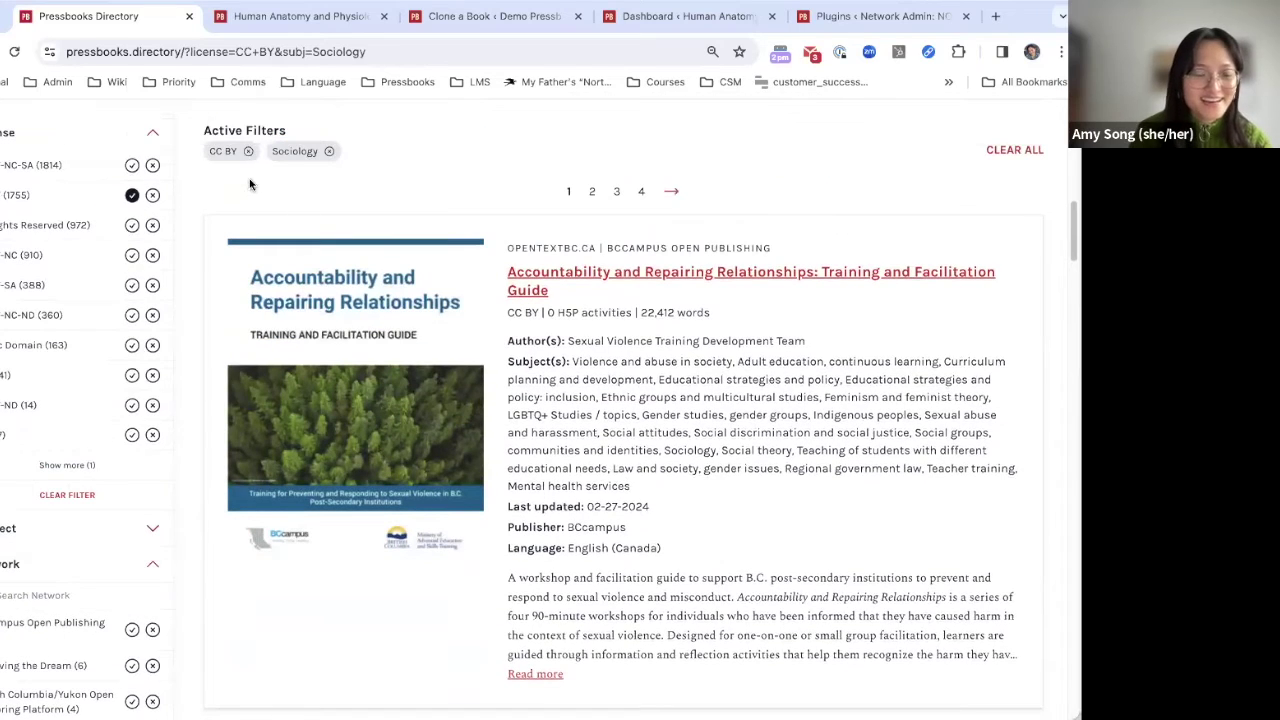
{"action": "scroll", "coordinate": [93, 512], "scroll_direction": "down", "scroll_amount": 5}
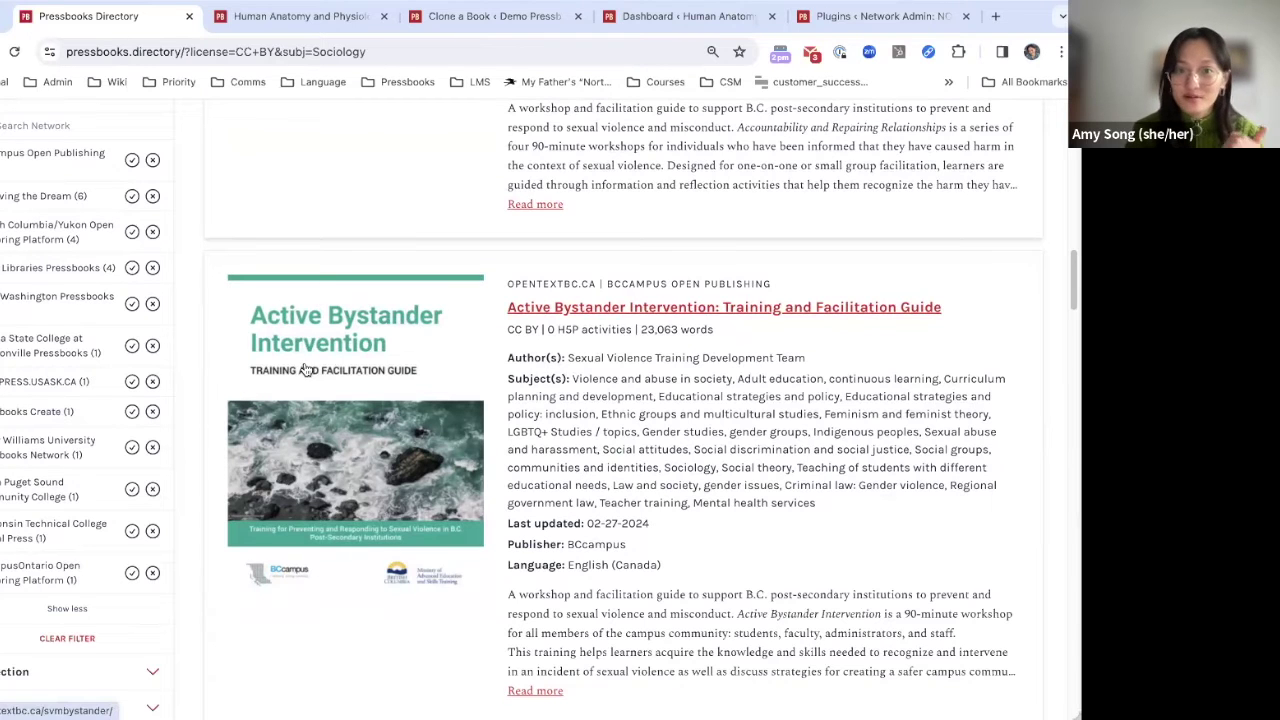
Step: Remove the CC BY and Sociology filters from the book results
{"action": "scroll", "coordinate": [251, 371], "scroll_direction": "up", "scroll_amount": 6}
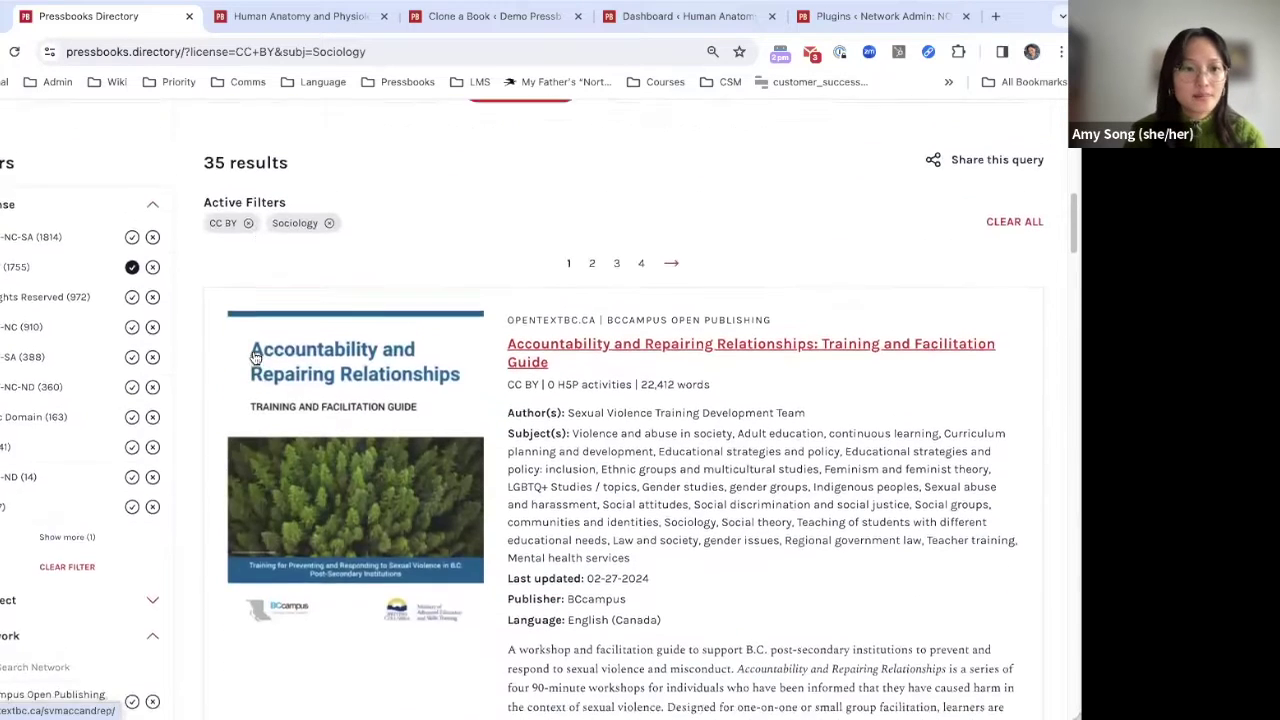
{"action": "left_click", "coordinate": [248, 241]}
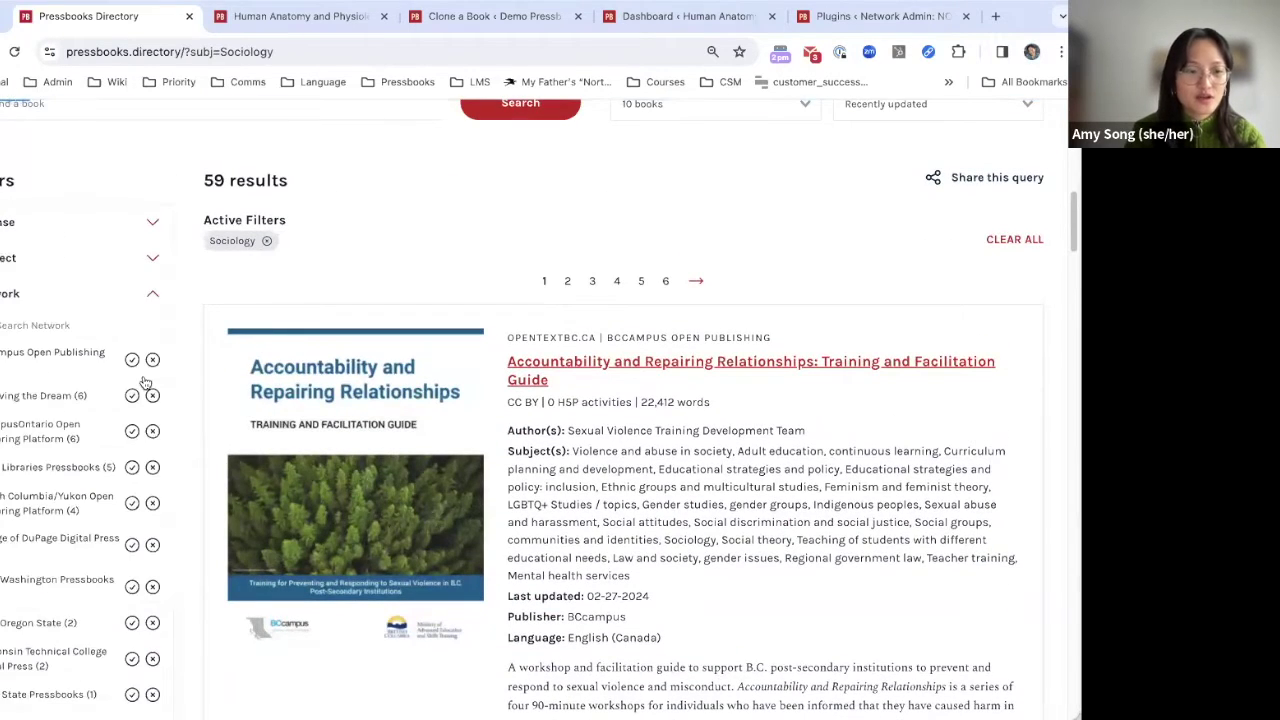
{"action": "scroll", "coordinate": [81, 445], "scroll_direction": "down", "scroll_amount": 6}
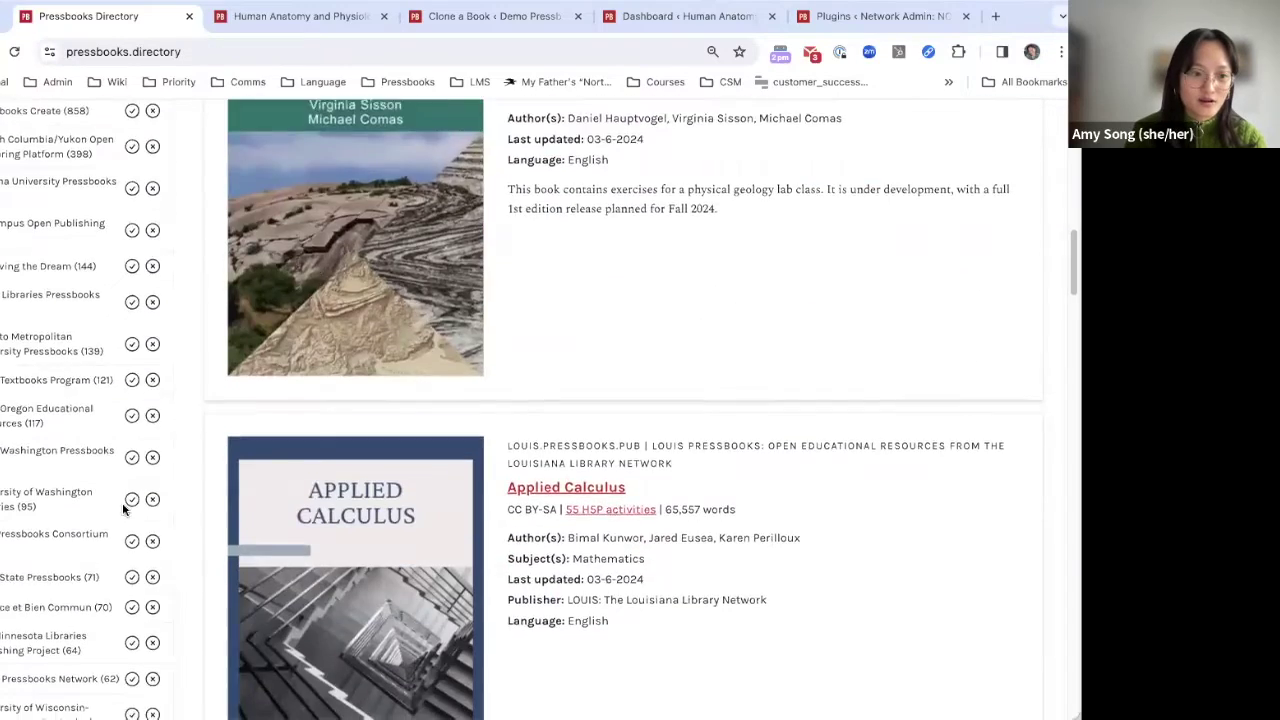
Step: Look through the network filter options and the unfiltered book results
{"action": "scroll", "coordinate": [116, 507], "scroll_direction": "up", "scroll_amount": 2}
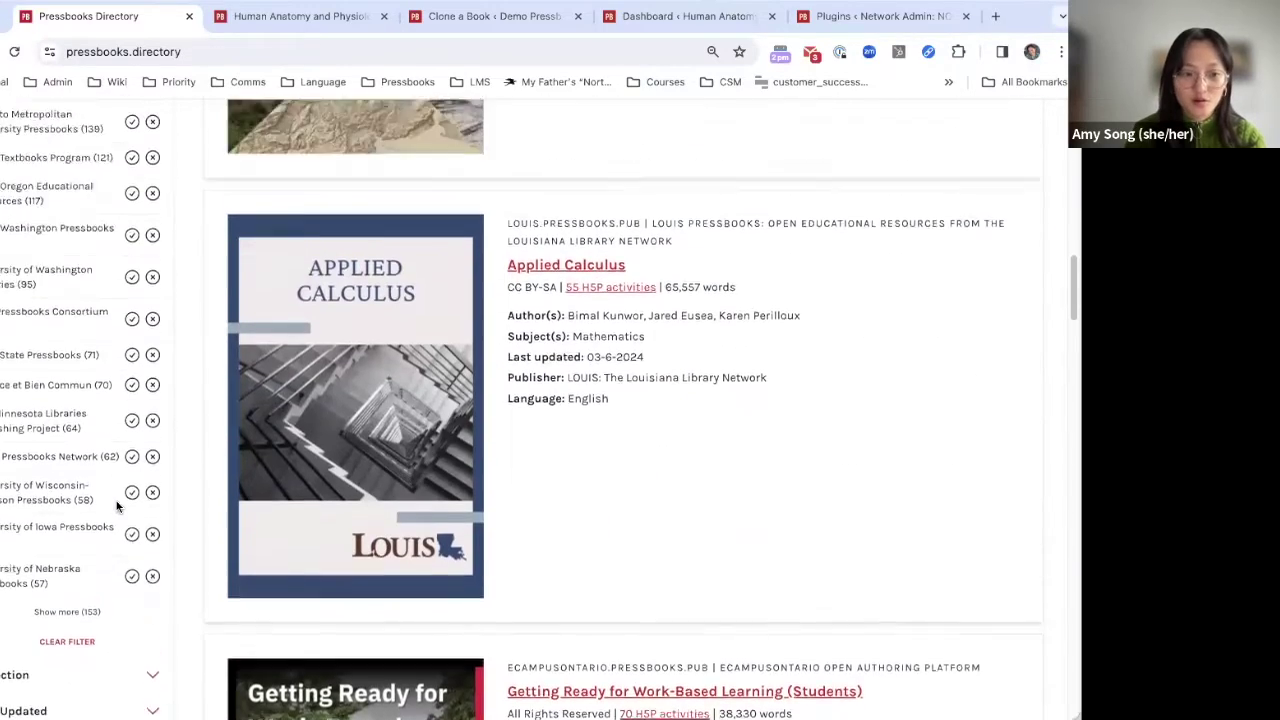
{"action": "scroll", "coordinate": [116, 507], "scroll_direction": "up", "scroll_amount": 15}
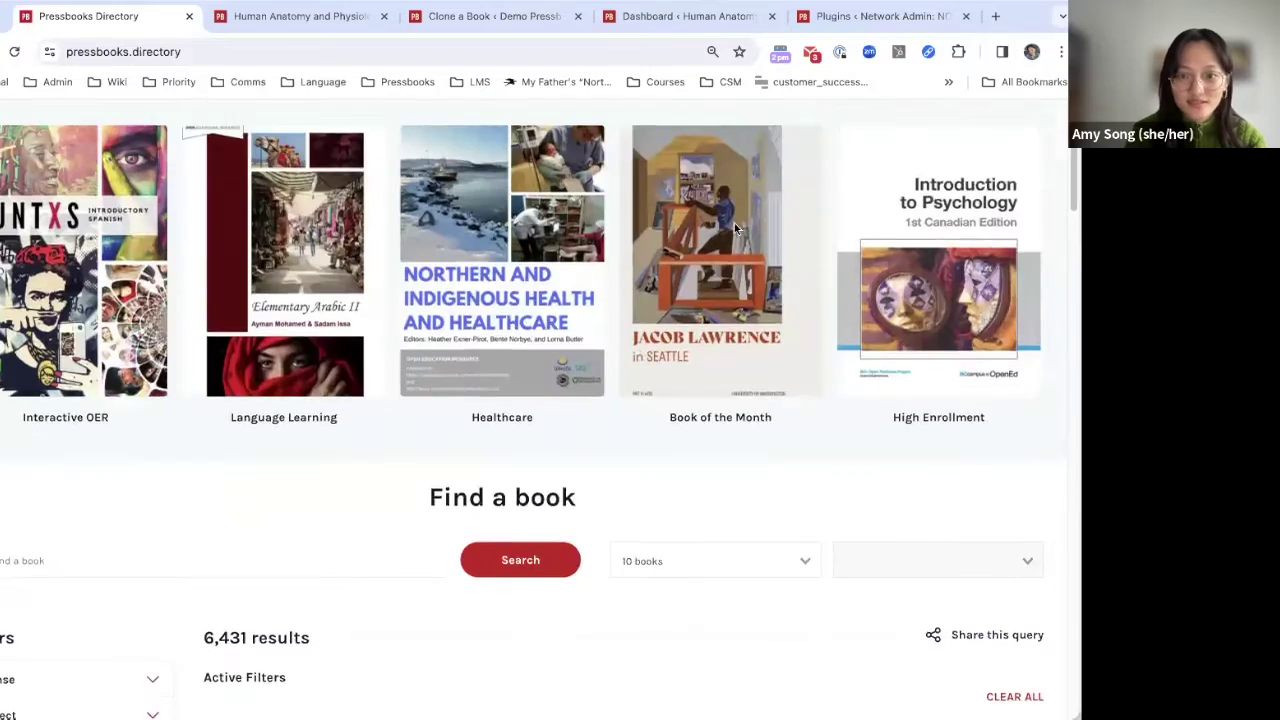
{"action": "scroll", "coordinate": [131, 449], "scroll_direction": "down", "scroll_amount": 14}
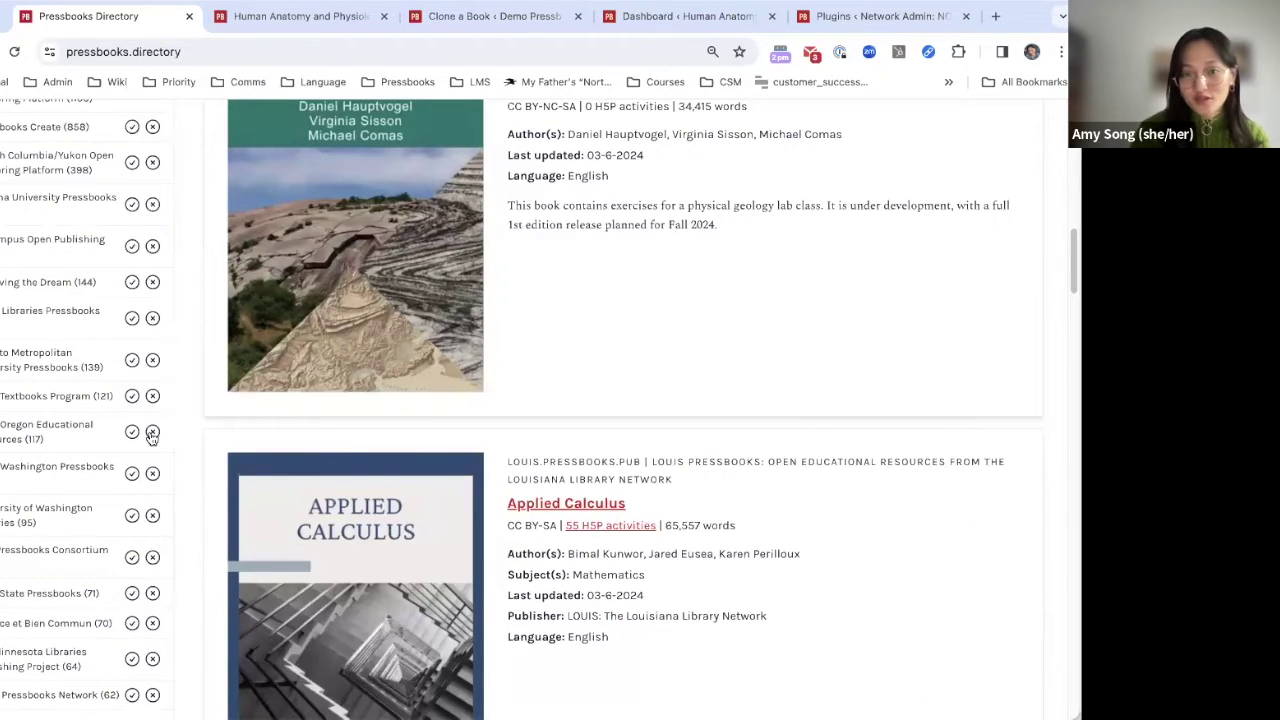
Step: Collapse the network filter and expand the collection filter to show the available collections
{"action": "scroll", "coordinate": [150, 440], "scroll_direction": "up", "scroll_amount": 3}
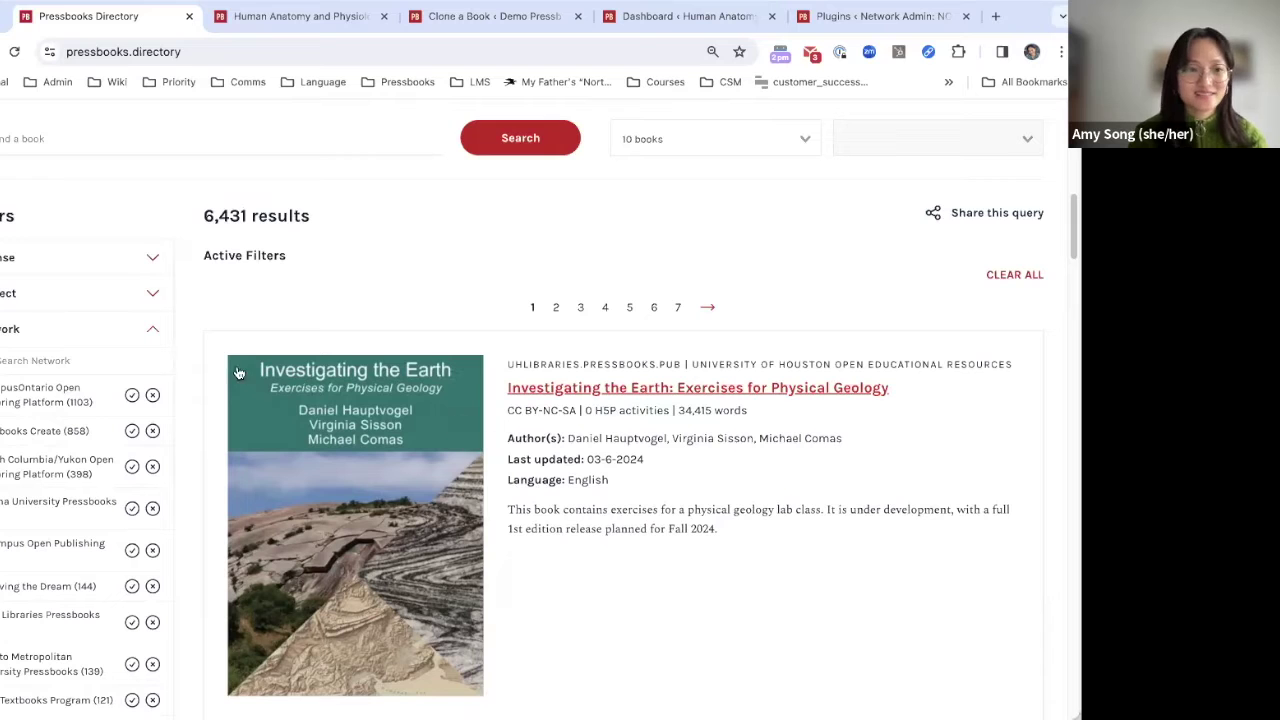
{"action": "left_click", "coordinate": [157, 332]}
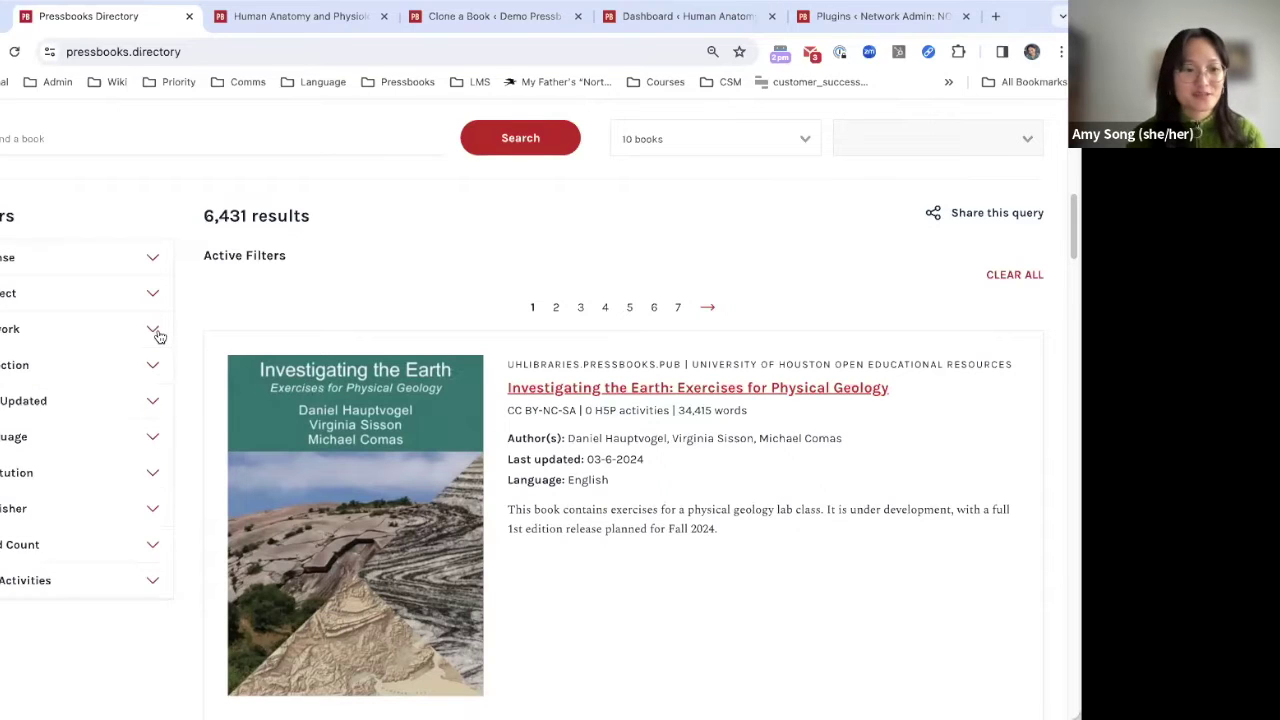
{"action": "left_click", "coordinate": [148, 367]}
{"action": "scroll", "coordinate": [142, 457], "scroll_direction": "down", "scroll_amount": 2}
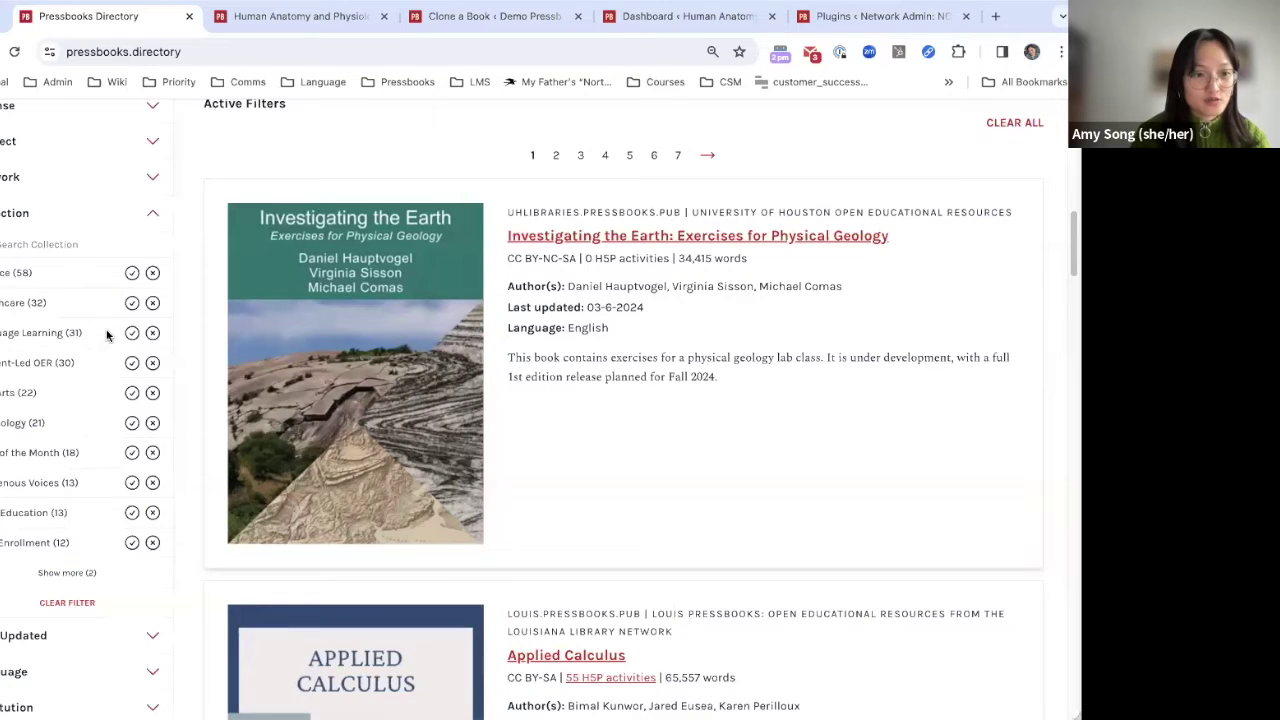
Step: Open the Interactive OER curated collection and look through its books
{"action": "scroll", "coordinate": [171, 326], "scroll_direction": "up", "scroll_amount": 10}
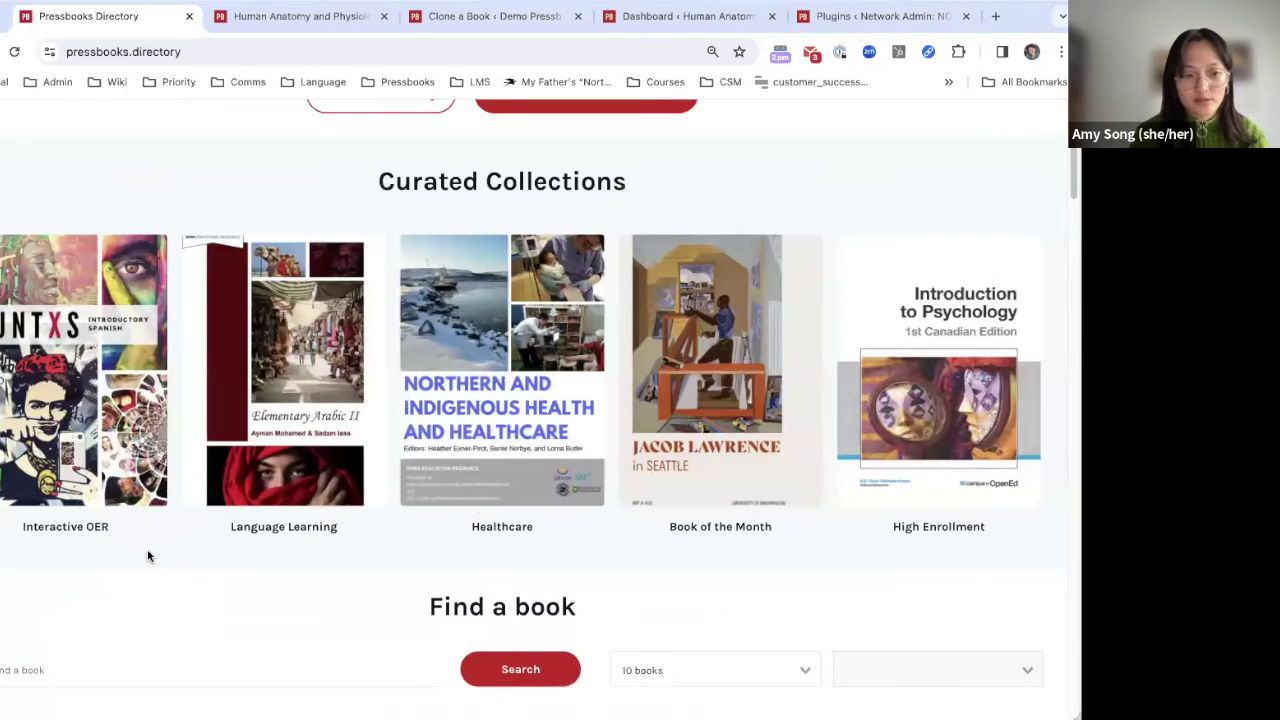
{"action": "left_click", "coordinate": [124, 438]}
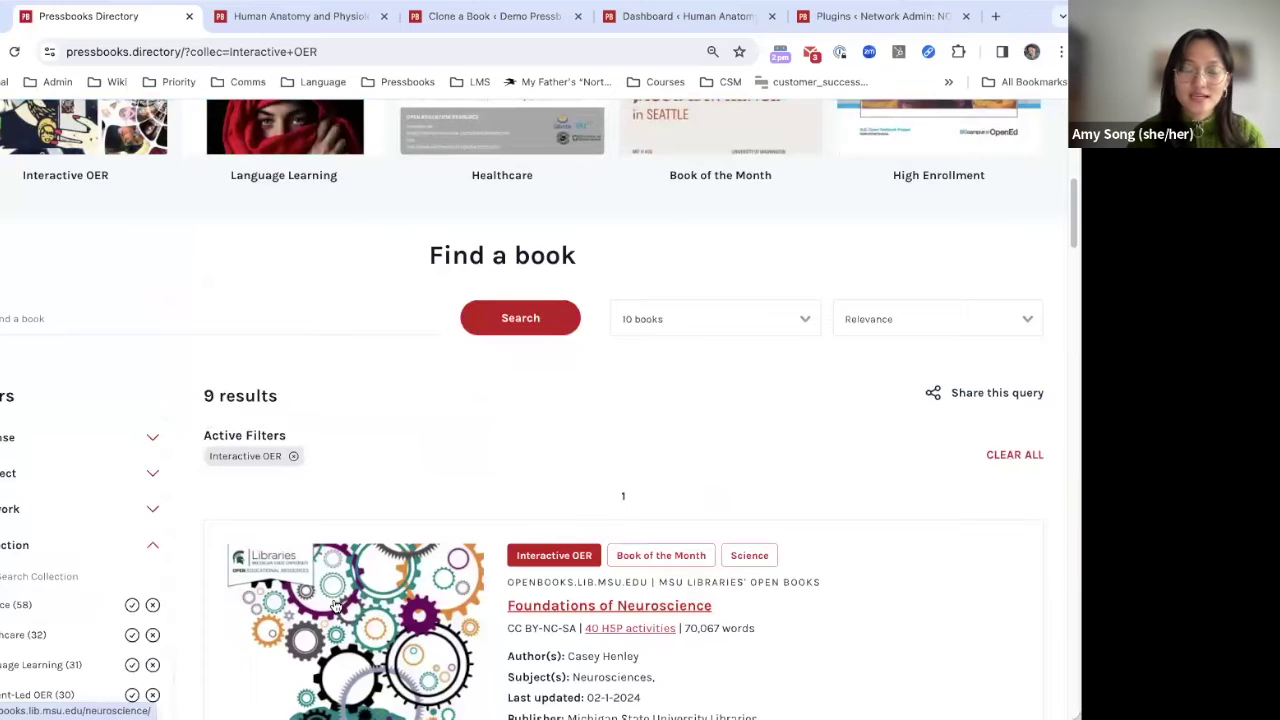
{"action": "scroll", "coordinate": [635, 300], "scroll_direction": "down", "scroll_amount": 1}
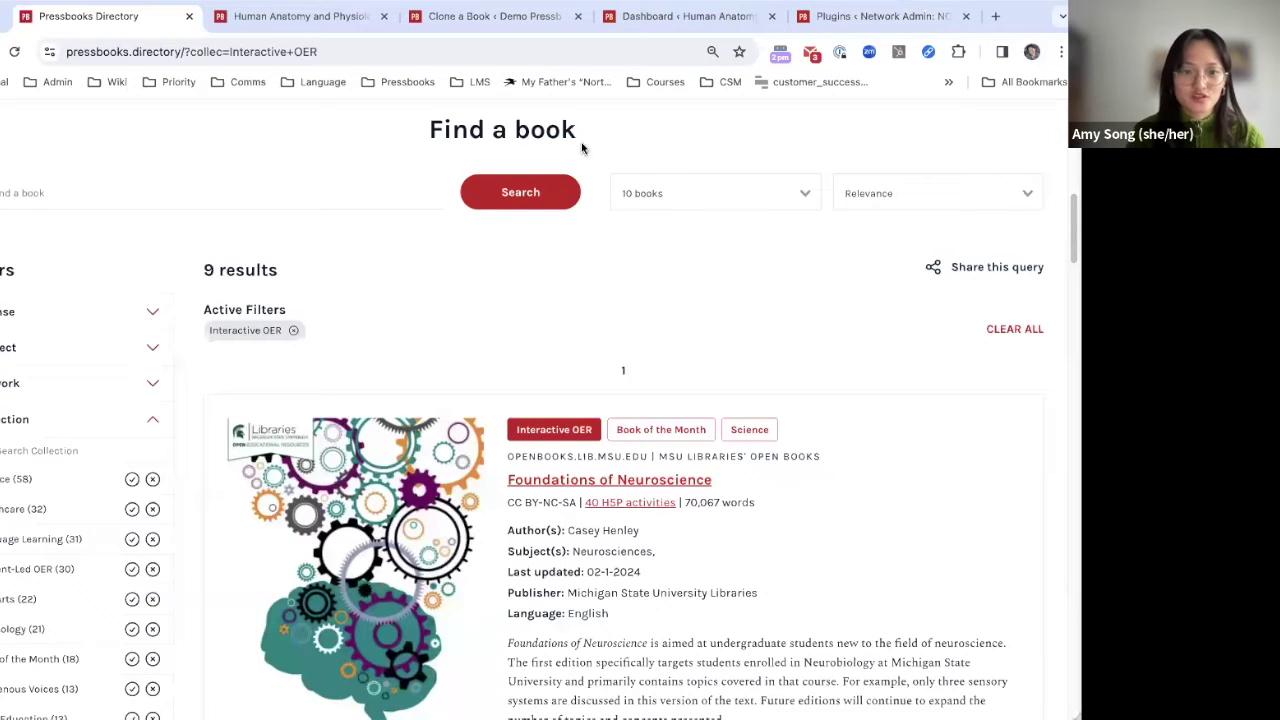
{"action": "scroll", "coordinate": [711, 403], "scroll_direction": "down", "scroll_amount": 2}
{"action": "scroll", "coordinate": [300, 520], "scroll_direction": "down", "scroll_amount": 2}
{"action": "scroll", "coordinate": [115, 527], "scroll_direction": "down", "scroll_amount": 3}
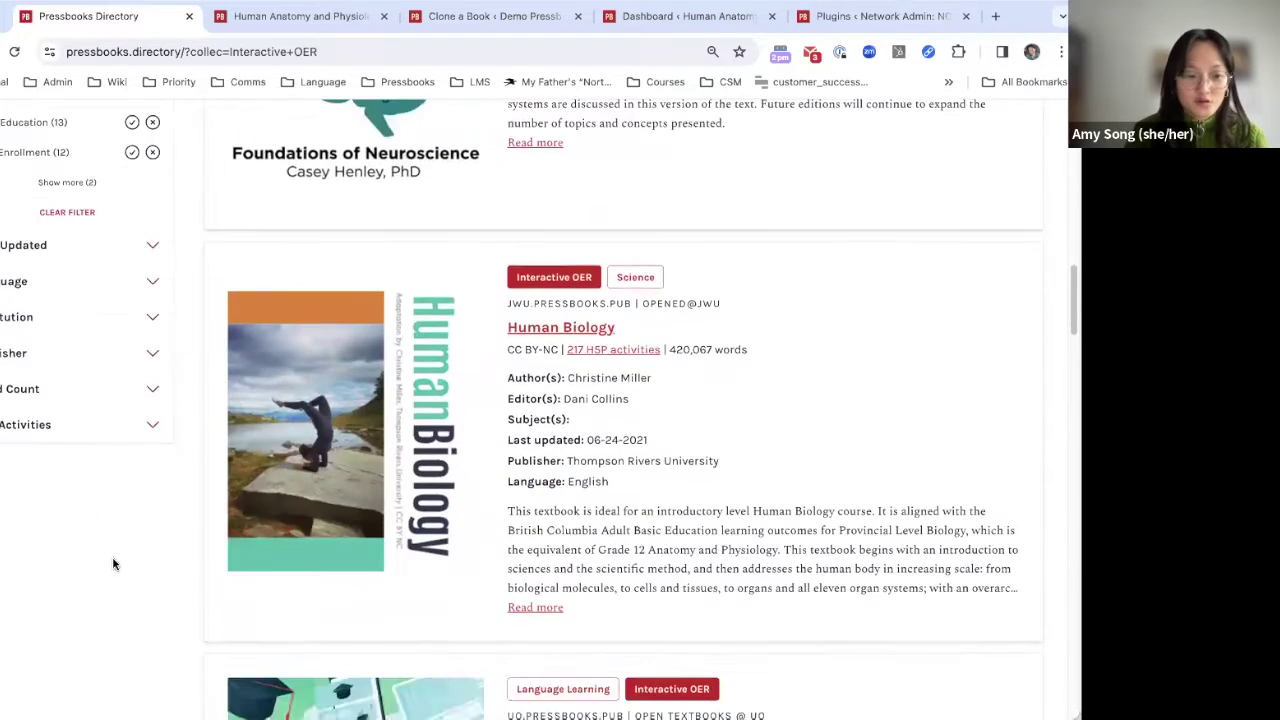
Step: Expand the H5P activities and language filters to see their options for the Interactive OER books
{"action": "left_click", "coordinate": [115, 426]}
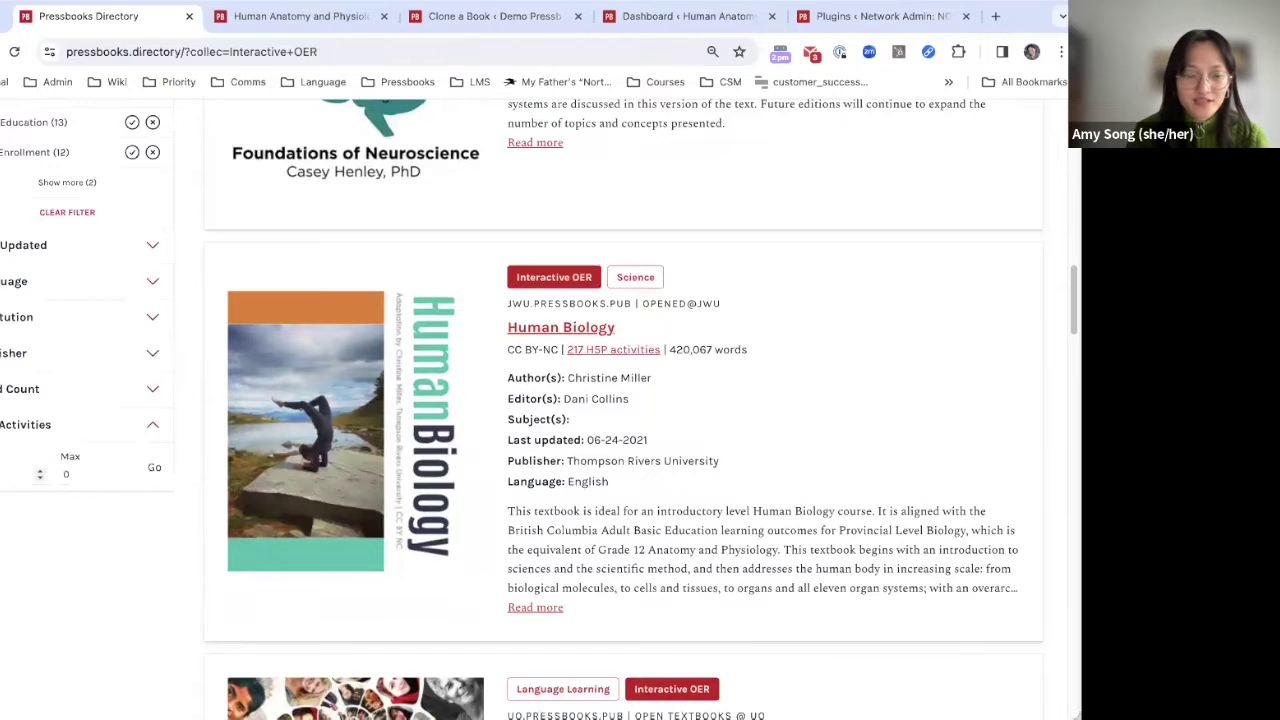
{"action": "scroll", "coordinate": [45, 478], "scroll_direction": "up", "scroll_amount": 4}
{"action": "scroll", "coordinate": [53, 483], "scroll_direction": "down", "scroll_amount": 1}
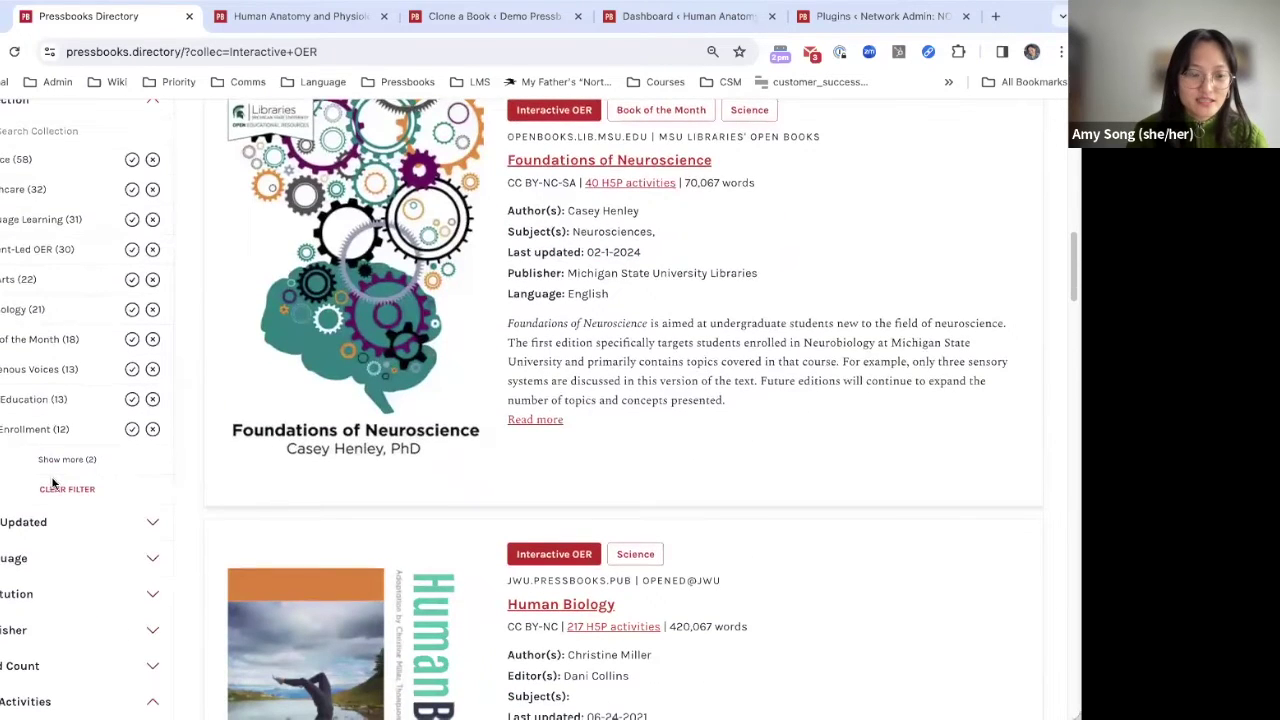
{"action": "scroll", "coordinate": [58, 512], "scroll_direction": "down", "scroll_amount": 1}
{"action": "left_click", "coordinate": [60, 446]}
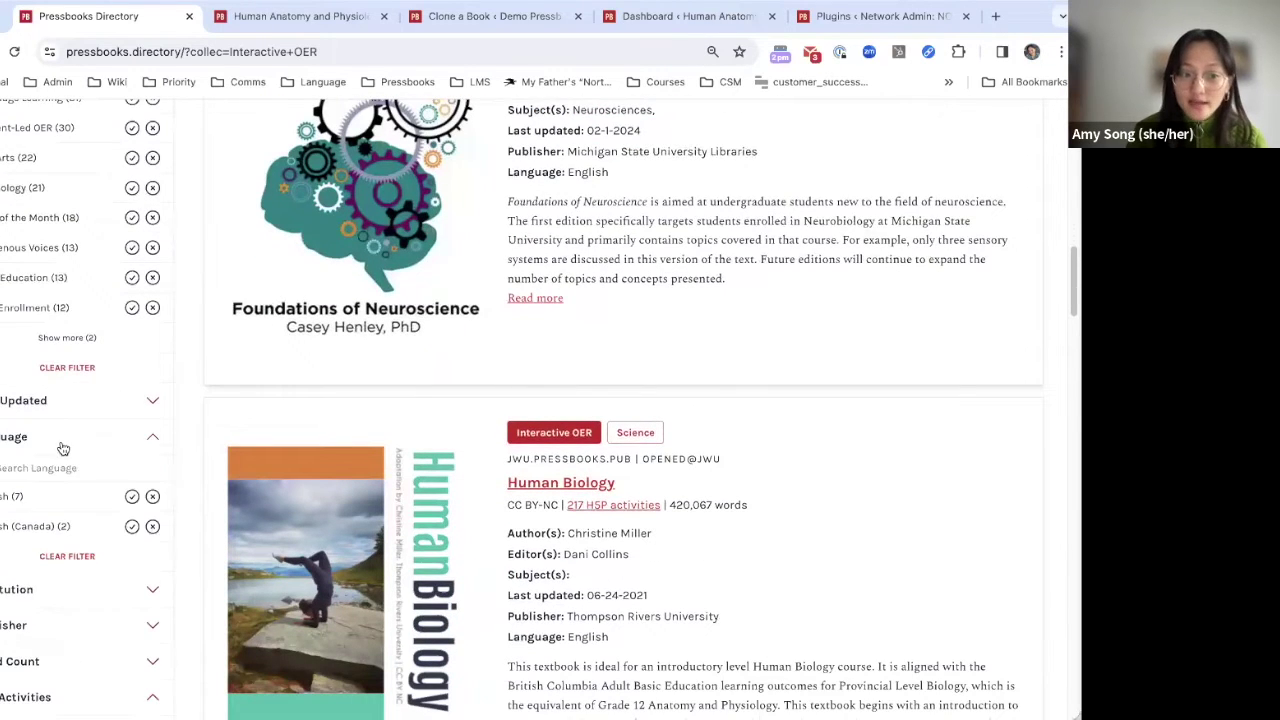
Step: Remove the Interactive OER filter from the results and collapse the language and H5P activities filters
{"action": "scroll", "coordinate": [81, 450], "scroll_direction": "up", "scroll_amount": 10}
{"action": "scroll", "coordinate": [352, 588], "scroll_direction": "down", "scroll_amount": 5}
{"action": "left_click", "coordinate": [292, 497]}
{"action": "scroll", "coordinate": [105, 573], "scroll_direction": "down", "scroll_amount": 2}
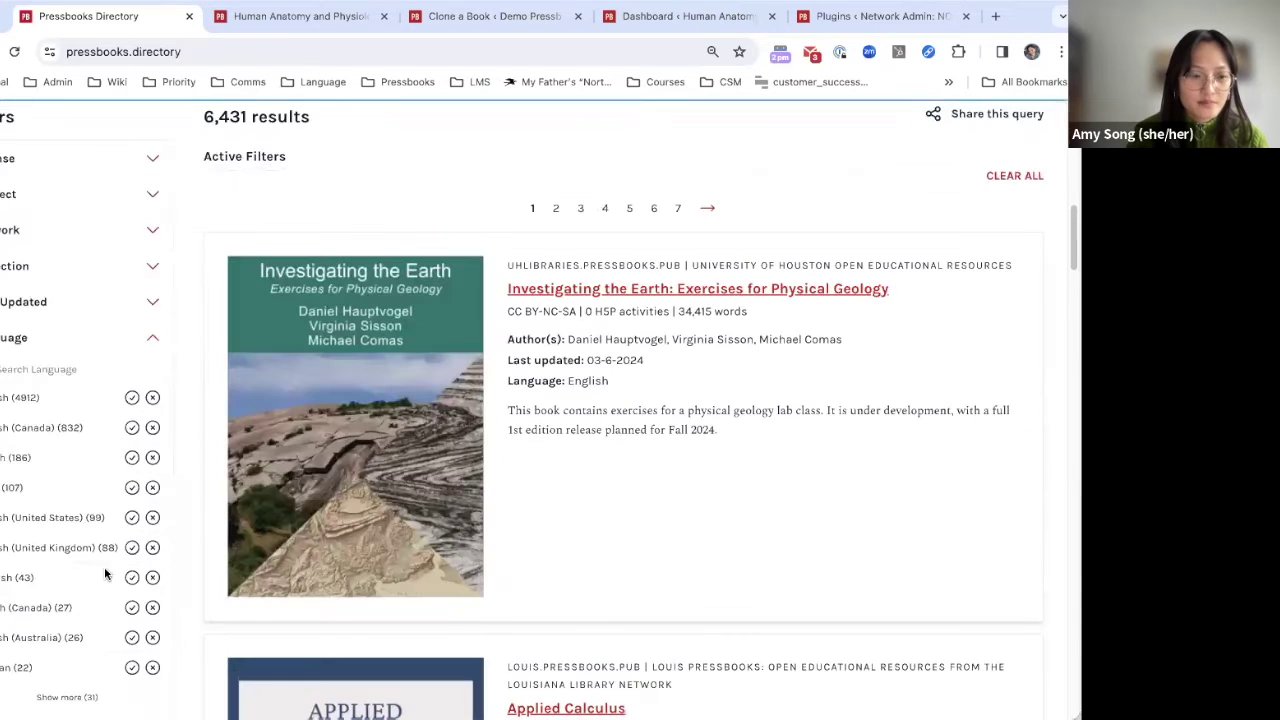
{"action": "left_click", "coordinate": [106, 344]}
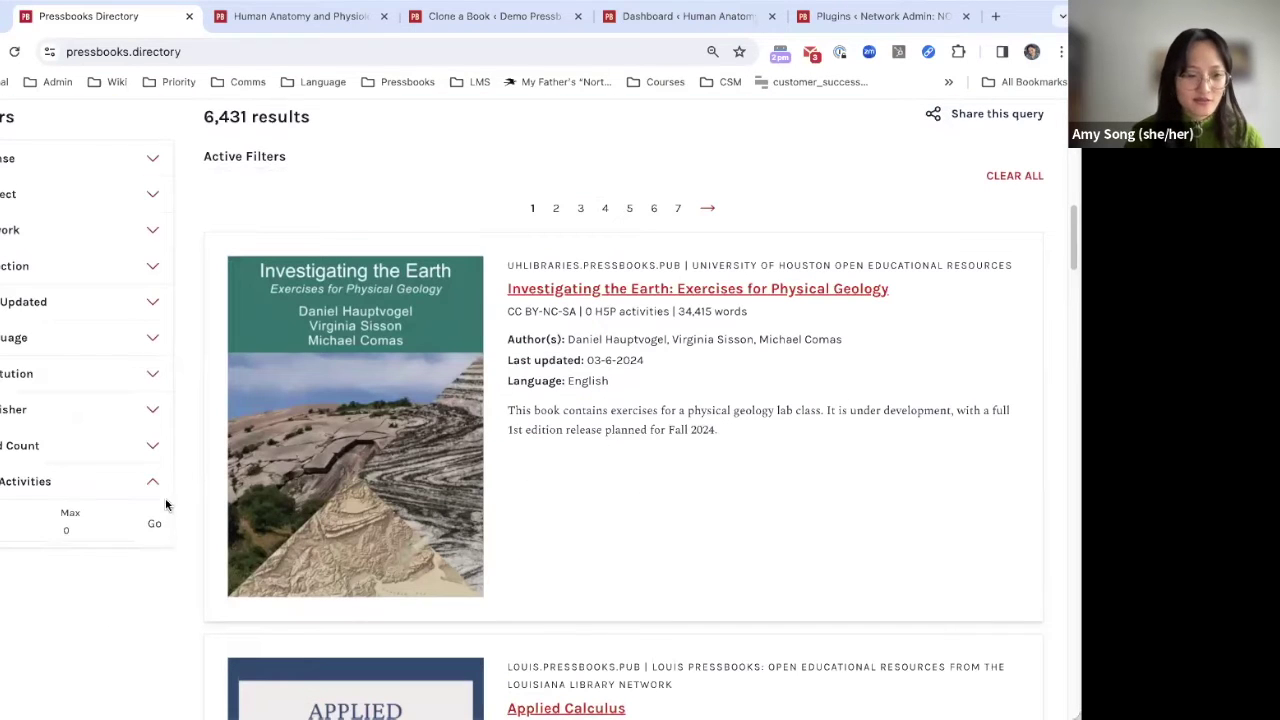
{"action": "left_click", "coordinate": [121, 492]}
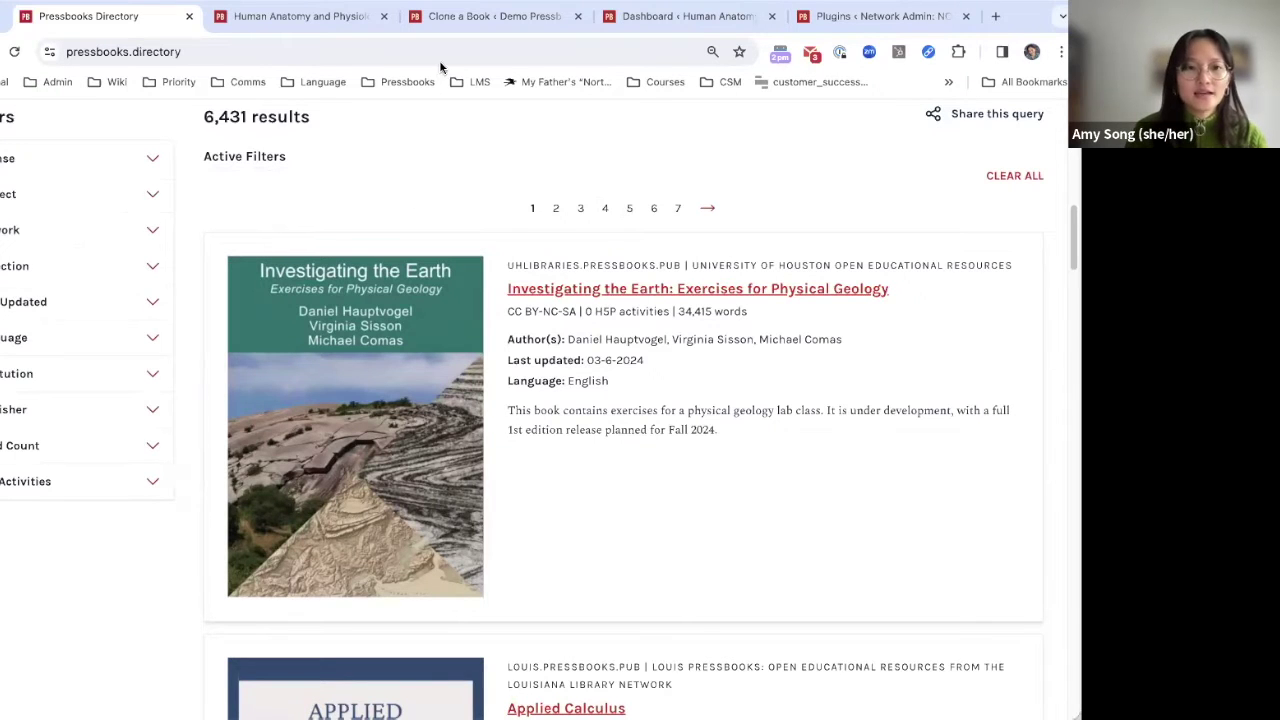
Step: Find Human Anatomy and Physiology I in the book results and examine its license, authors, description and last update date
{"action": "scroll", "coordinate": [736, 342], "scroll_direction": "up", "scroll_amount": 4}
{"action": "scroll", "coordinate": [736, 342], "scroll_direction": "up", "scroll_amount": 4}
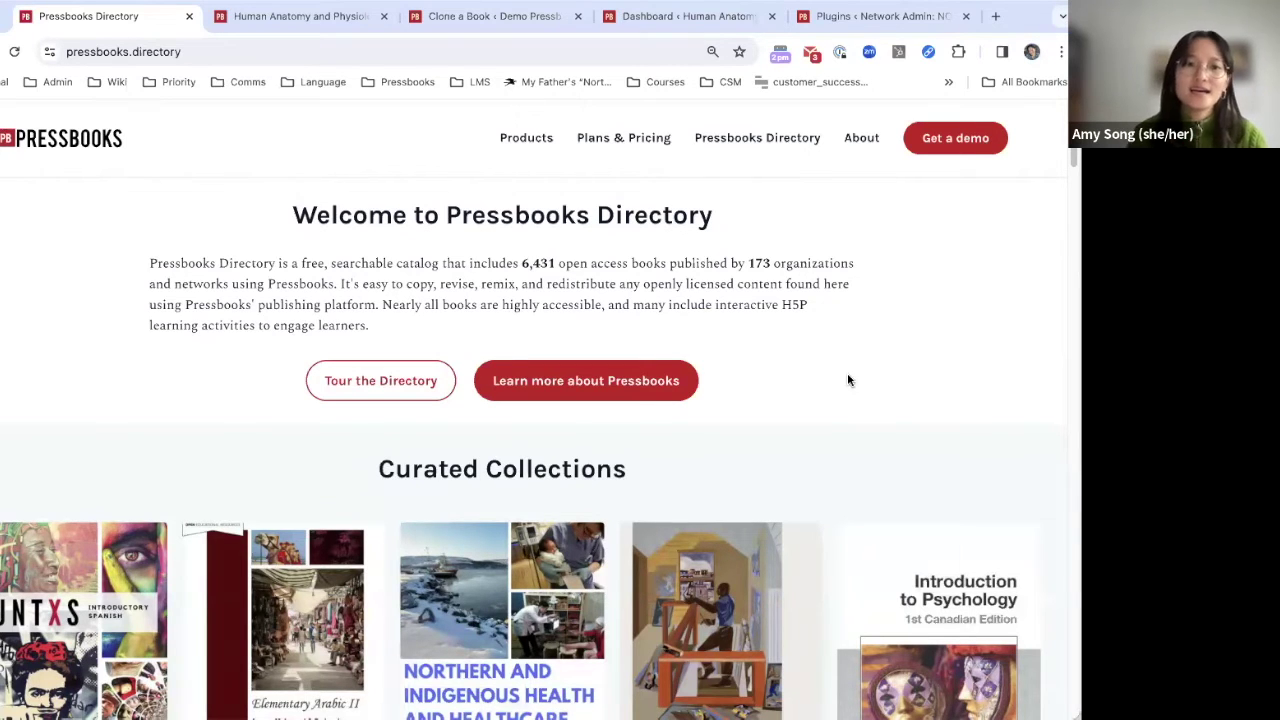
{"action": "scroll", "coordinate": [606, 314], "scroll_direction": "down", "scroll_amount": 10}
{"action": "scroll", "coordinate": [616, 319], "scroll_direction": "down", "scroll_amount": 15}
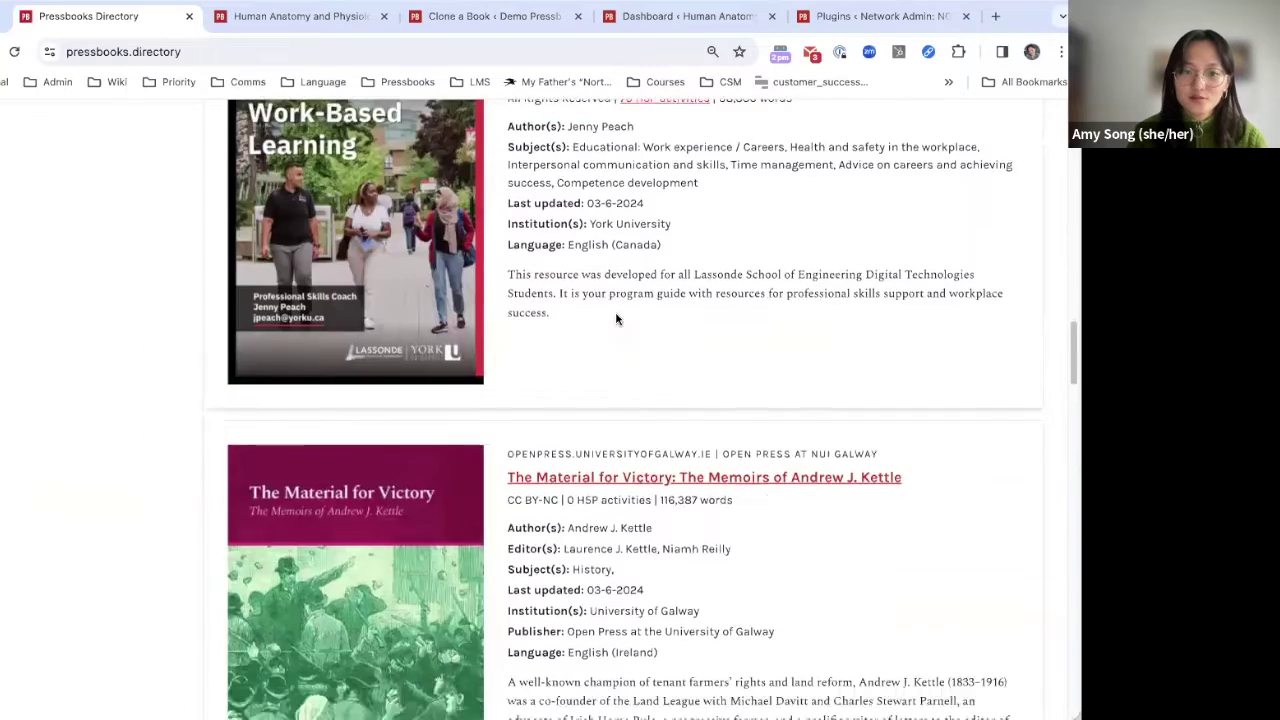
{"action": "scroll", "coordinate": [620, 318], "scroll_direction": "down", "scroll_amount": 10}
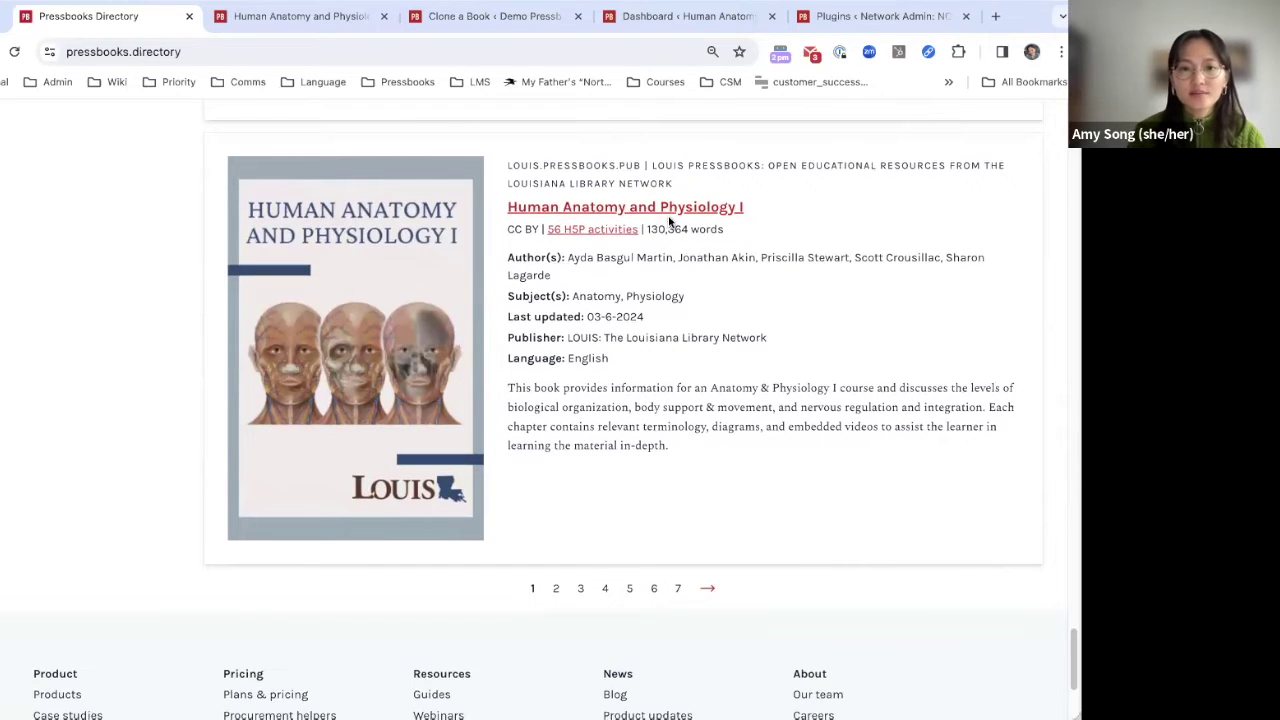
{"action": "left_click_drag", "start_coordinate": [508, 260], "coordinate": [542, 260]}
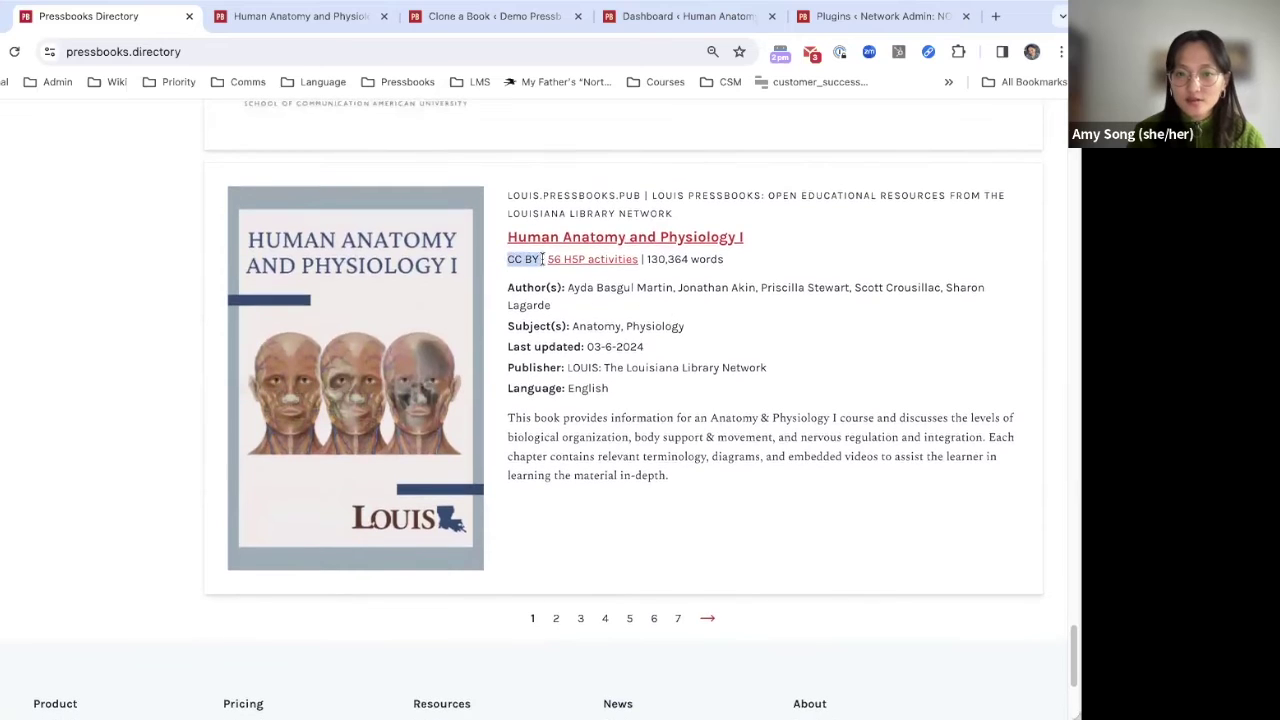
{"action": "left_click", "coordinate": [655, 260]}
{"action": "left_click_drag", "start_coordinate": [695, 305], "coordinate": [508, 287]}
{"action": "left_click", "coordinate": [748, 376]}
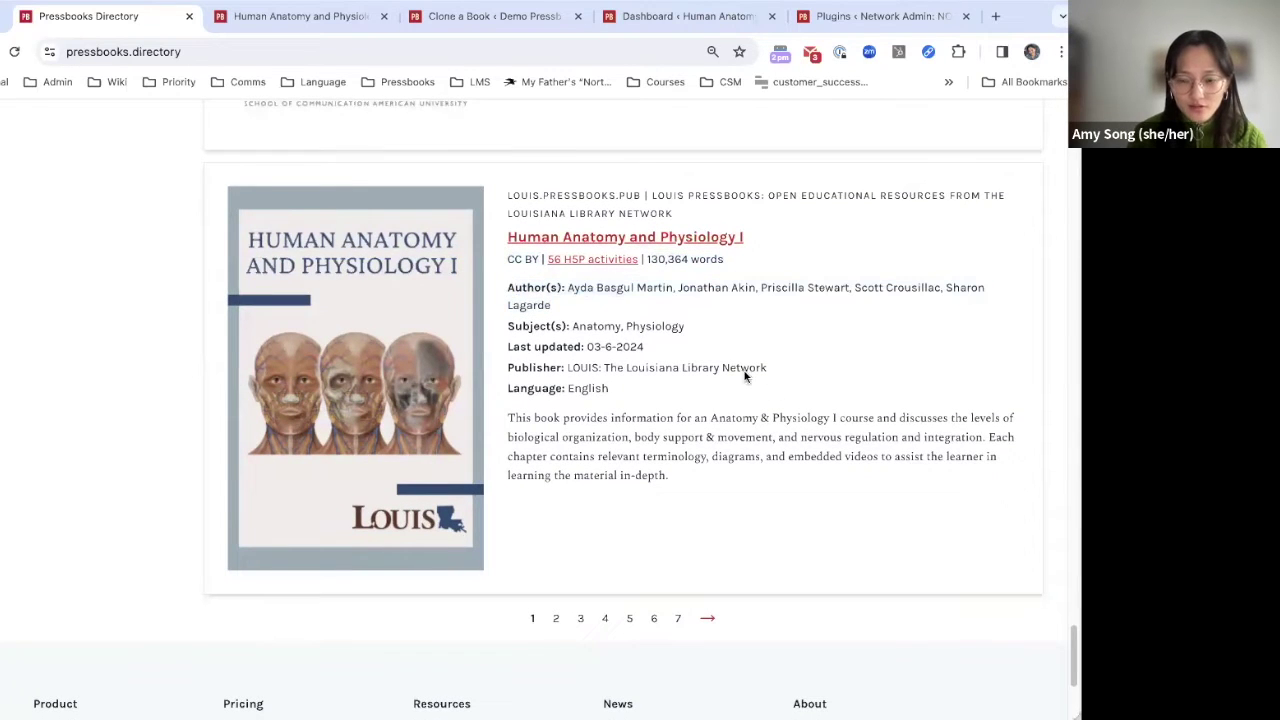
{"action": "left_click_drag", "start_coordinate": [725, 476], "coordinate": [552, 400]}
{"action": "left_click", "coordinate": [612, 410]}
{"action": "triple_click", "coordinate": [624, 346]}
{"action": "left_click", "coordinate": [744, 356]}
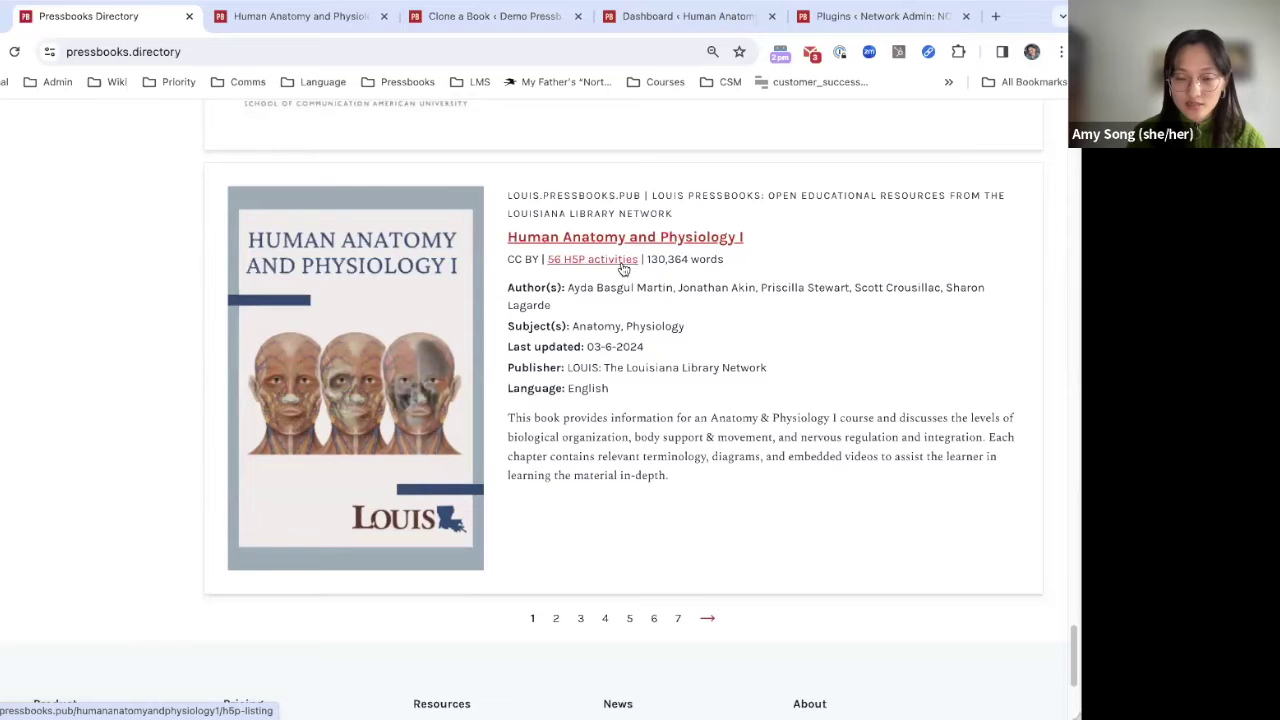
Step: Switch to the Human Anatomy and Physiology I book page and review its description and Creative Commons license
{"action": "left_click", "coordinate": [300, 16]}
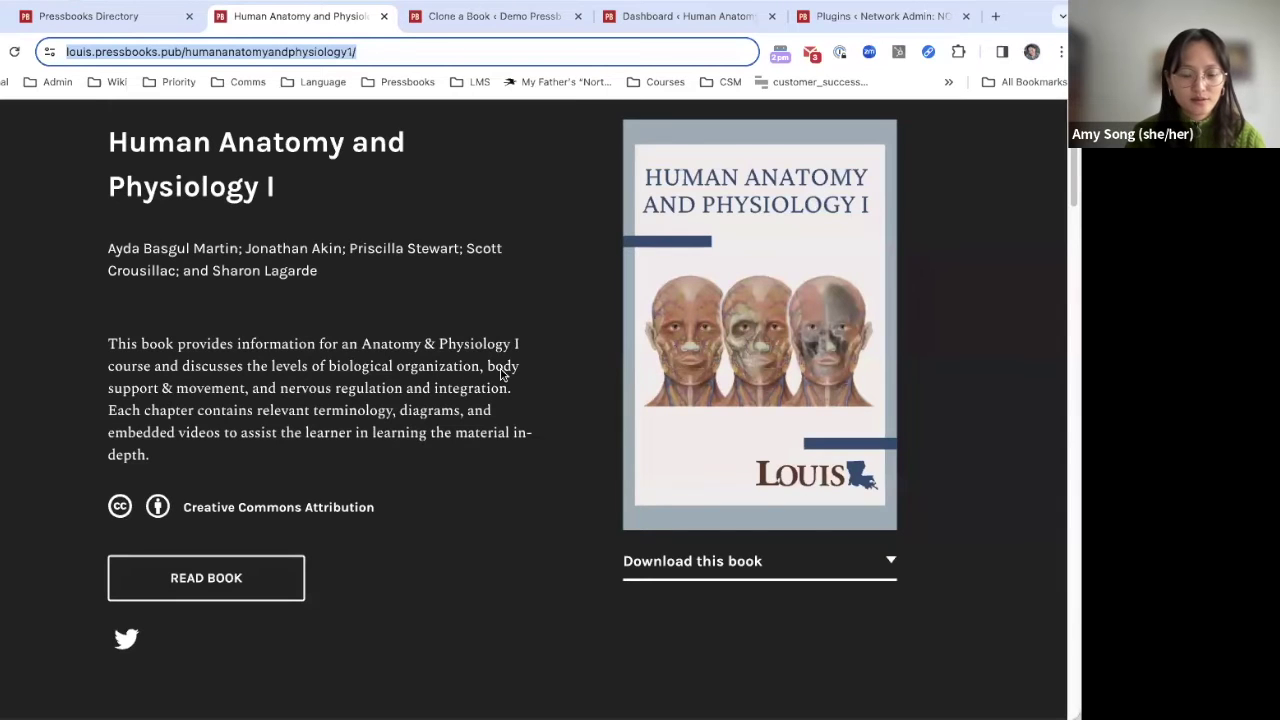
{"action": "scroll", "coordinate": [510, 380], "scroll_direction": "up", "scroll_amount": 2}
{"action": "scroll", "coordinate": [517, 386], "scroll_direction": "down", "scroll_amount": 3}
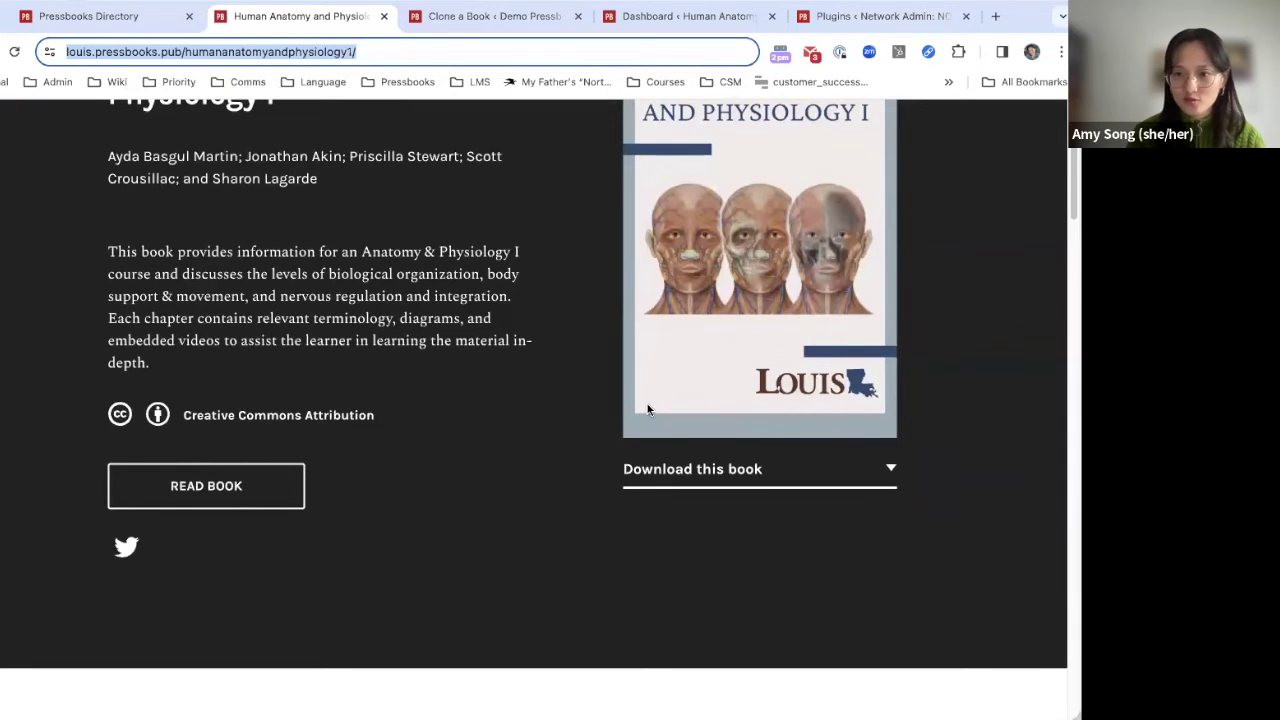
{"action": "scroll", "coordinate": [648, 410], "scroll_direction": "up", "scroll_amount": 1}
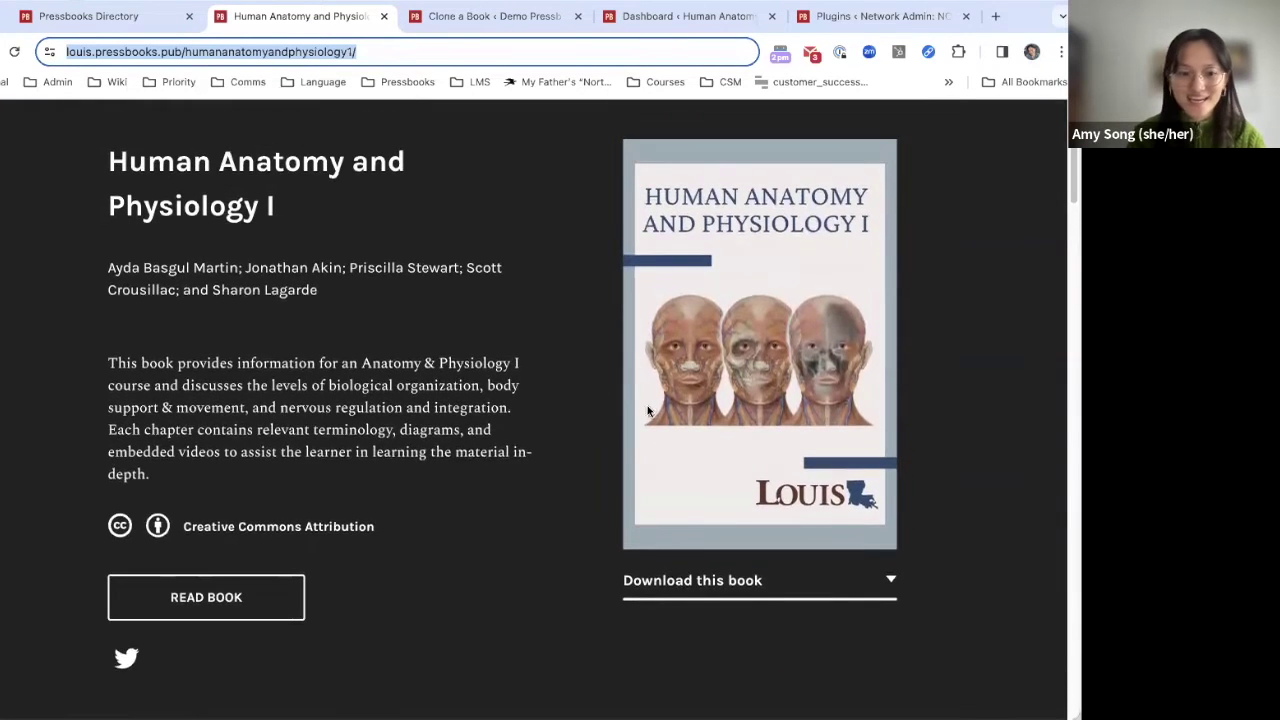
Step: Open an empty Clone a Book form in a separate tab and place it ahead of the completed cloning page
{"action": "left_click", "coordinate": [433, 17]}
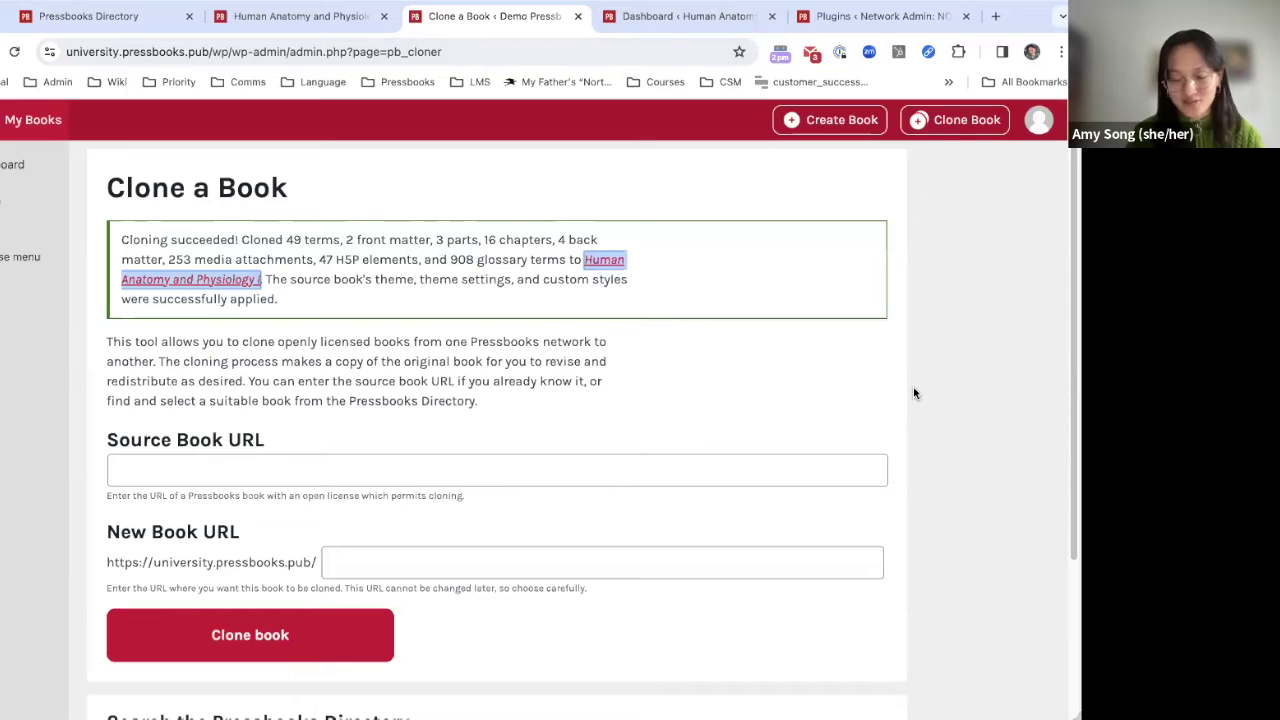
{"action": "right_click", "coordinate": [952, 120]}
{"action": "key", "text": "Escape"}
{"action": "left_click_drag", "start_coordinate": [676, 12], "coordinate": [491, 9]}
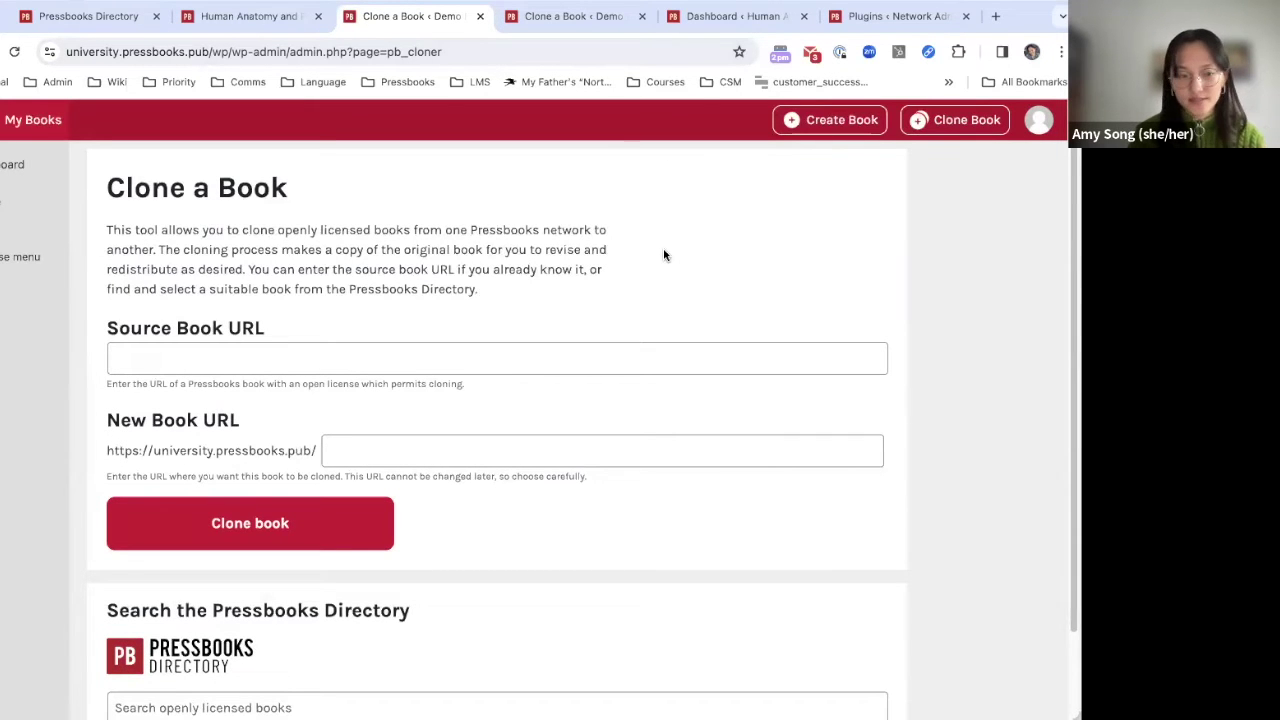
{"action": "left_click", "coordinate": [288, 18]}
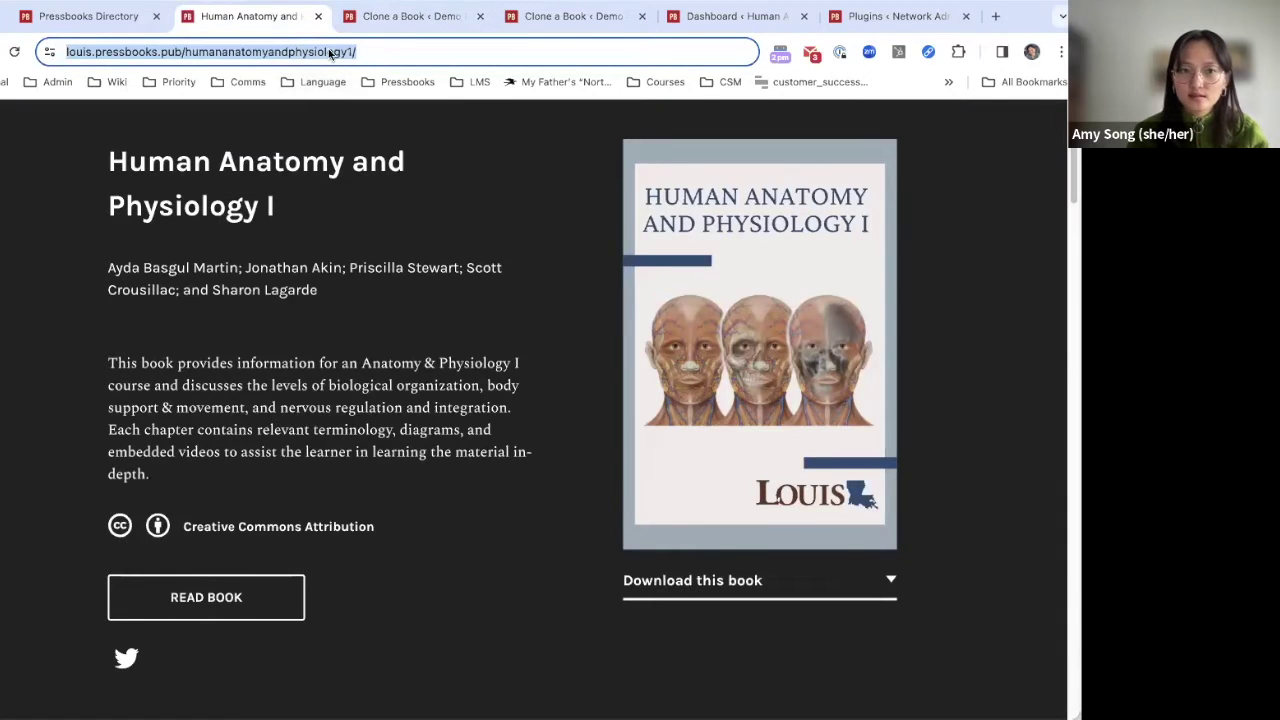
{"action": "left_click", "coordinate": [405, 16]}
{"action": "left_click", "coordinate": [355, 356]}
{"action": "type", "text": "https://louis.pressbooks.pub/humananatomyandphysiology1/"}
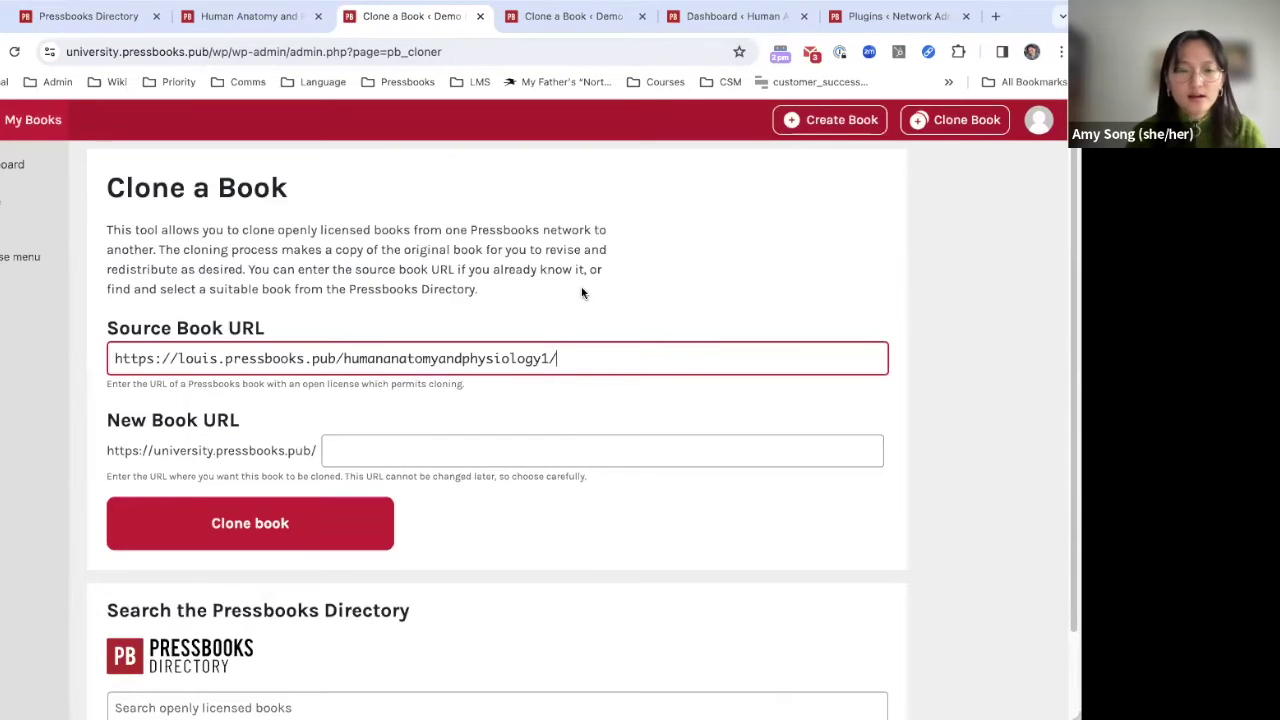
Step: Set the new book URL ending to humananatomy for the cloned book
{"action": "scroll", "coordinate": [580, 300], "scroll_direction": "down", "scroll_amount": 2}
{"action": "left_click", "coordinate": [357, 340]}
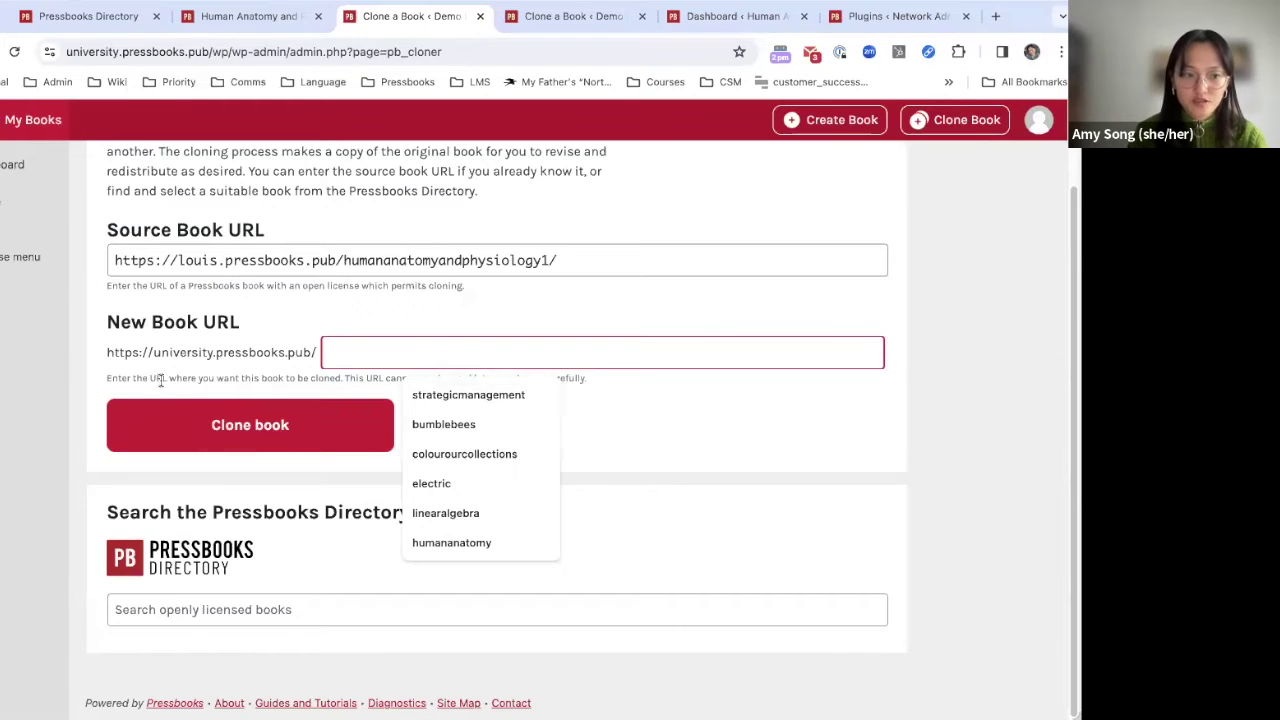
{"action": "left_click", "coordinate": [366, 355]}
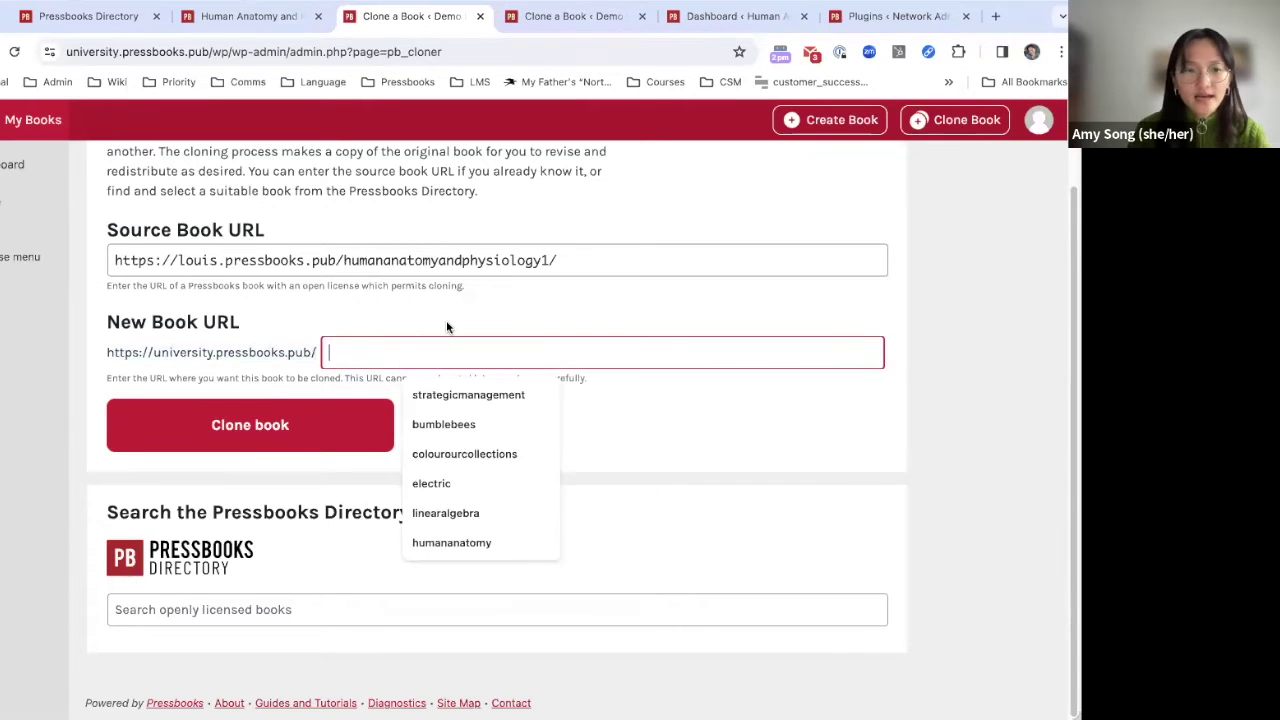
{"action": "type", "text": "humananatomy"}
{"action": "left_click", "coordinate": [598, 420]}
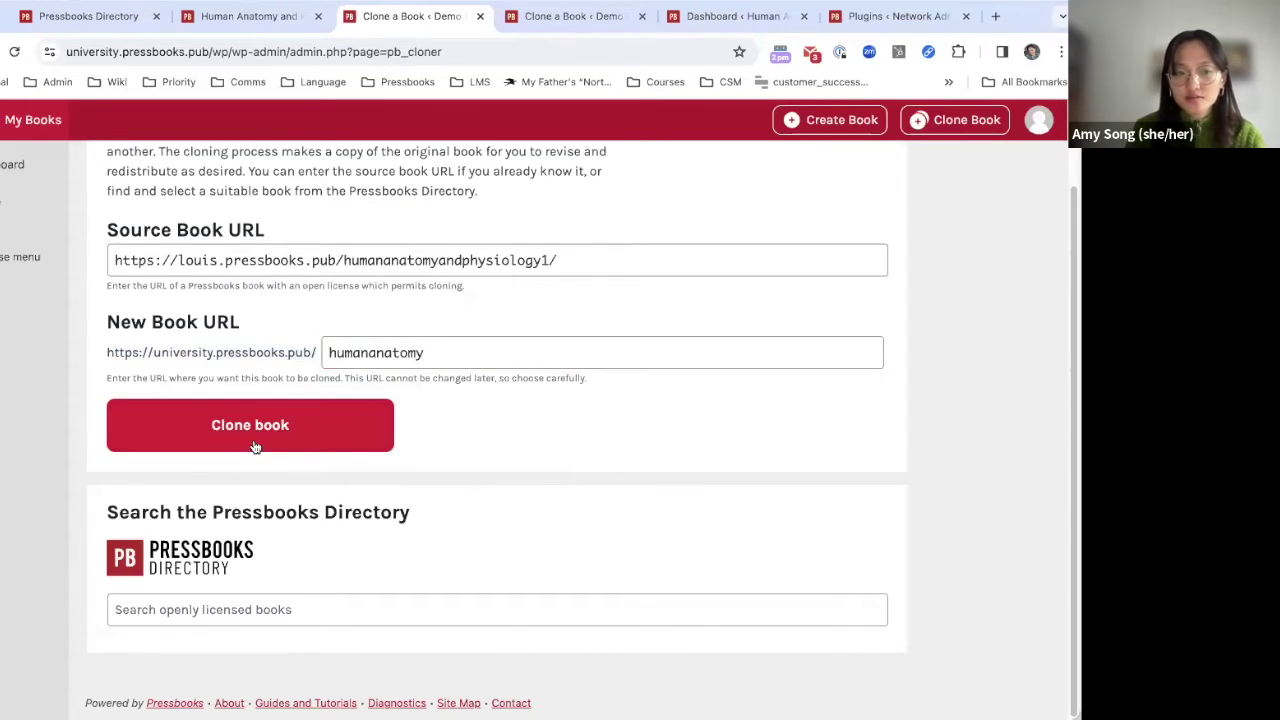
{"action": "scroll", "coordinate": [613, 511], "scroll_direction": "up", "scroll_amount": 1}
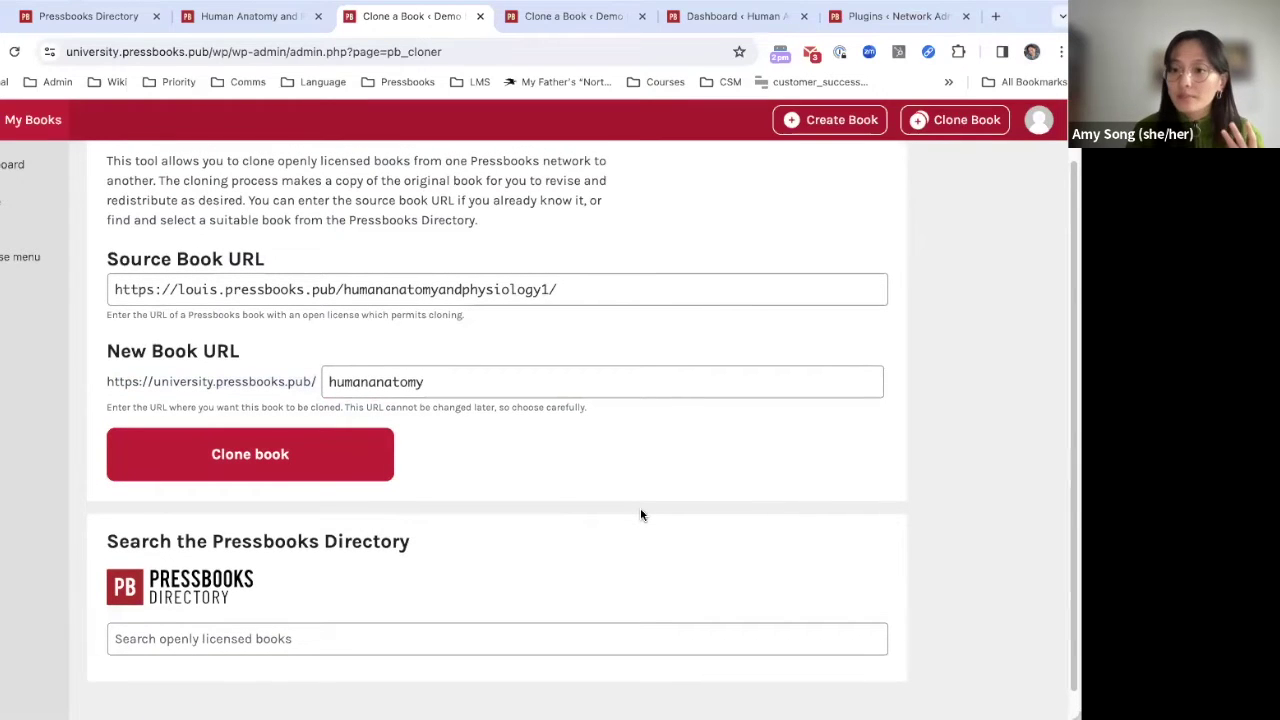
{"action": "scroll", "coordinate": [641, 515], "scroll_direction": "down", "scroll_amount": 1}
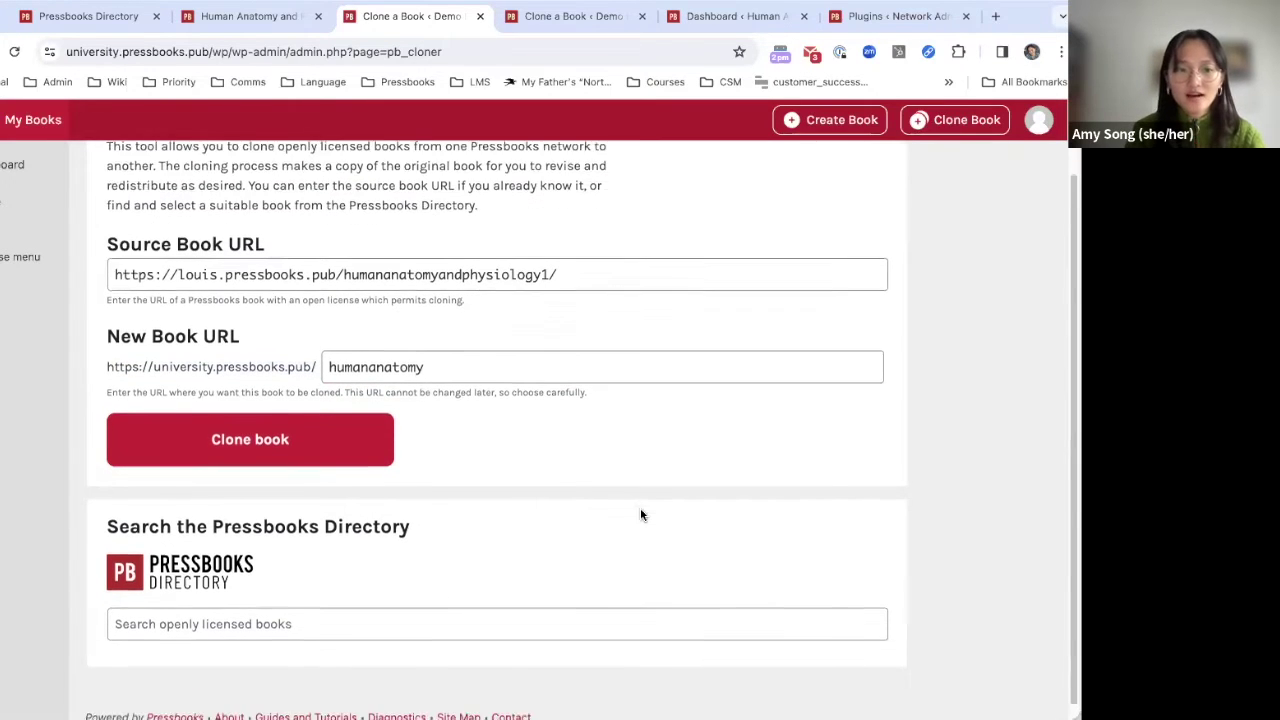
Step: Search the cloning page's directory for chemistry, look at the first matches, and return to the Pressbooks Directory page
{"action": "left_click", "coordinate": [479, 616]}
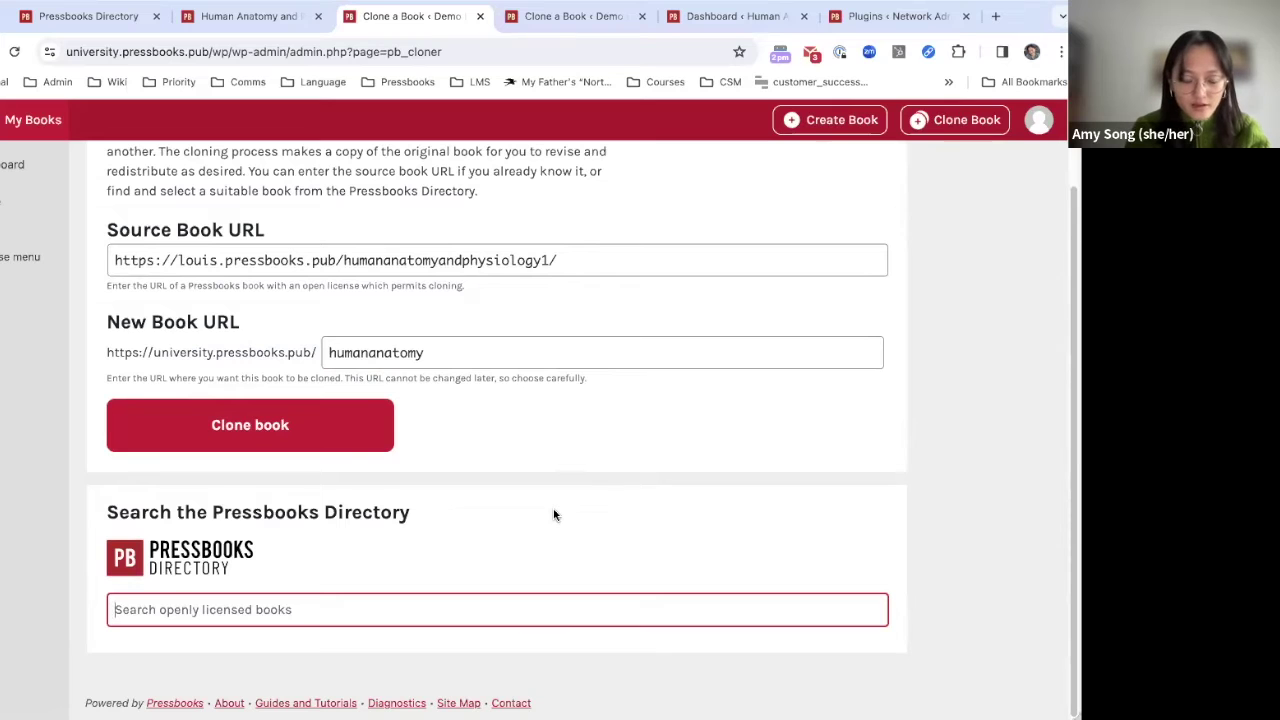
{"action": "type", "text": "chemistry"}
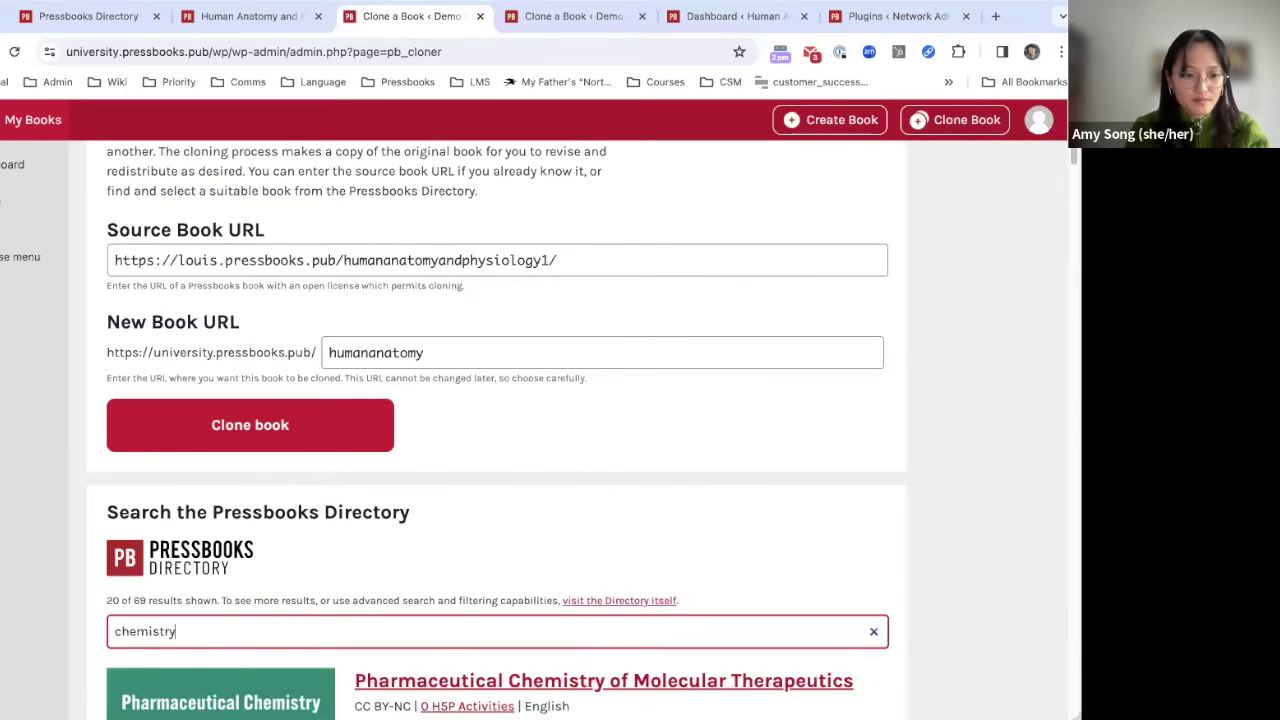
{"action": "scroll", "coordinate": [615, 480], "scroll_direction": "down", "scroll_amount": 2}
{"action": "scroll", "coordinate": [610, 472], "scroll_direction": "down", "scroll_amount": 3}
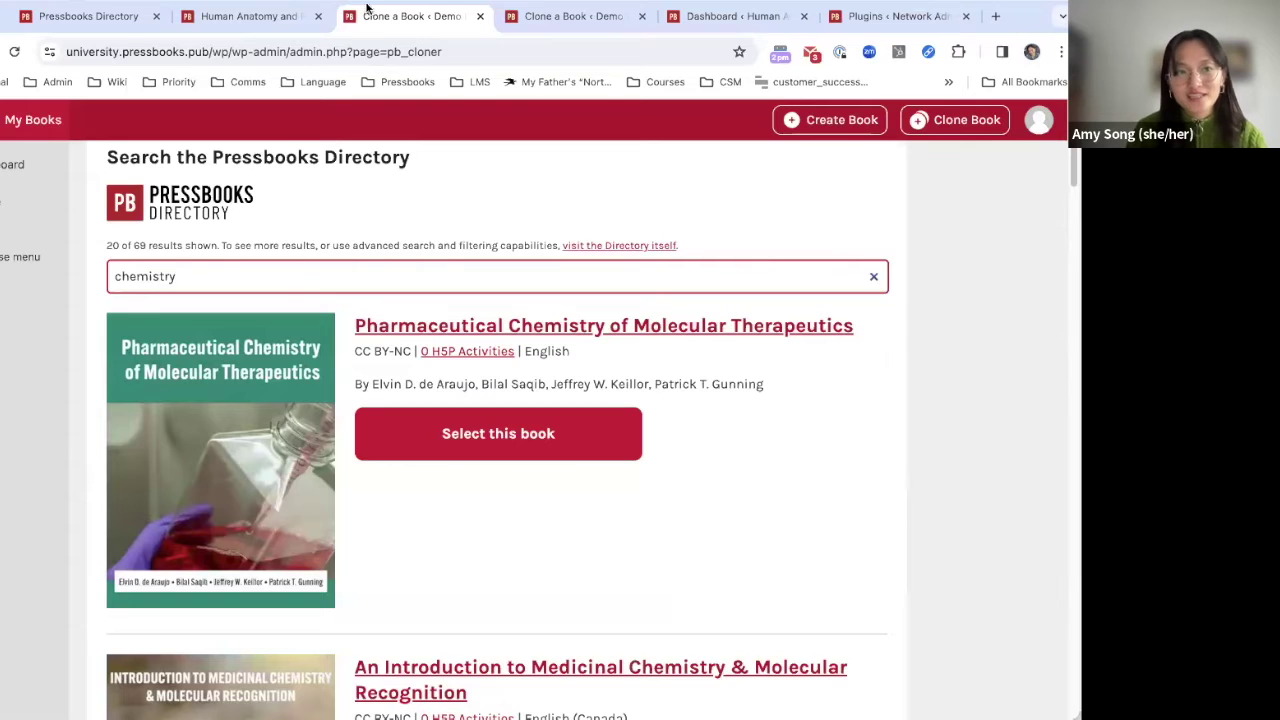
{"action": "left_click", "coordinate": [80, 16]}
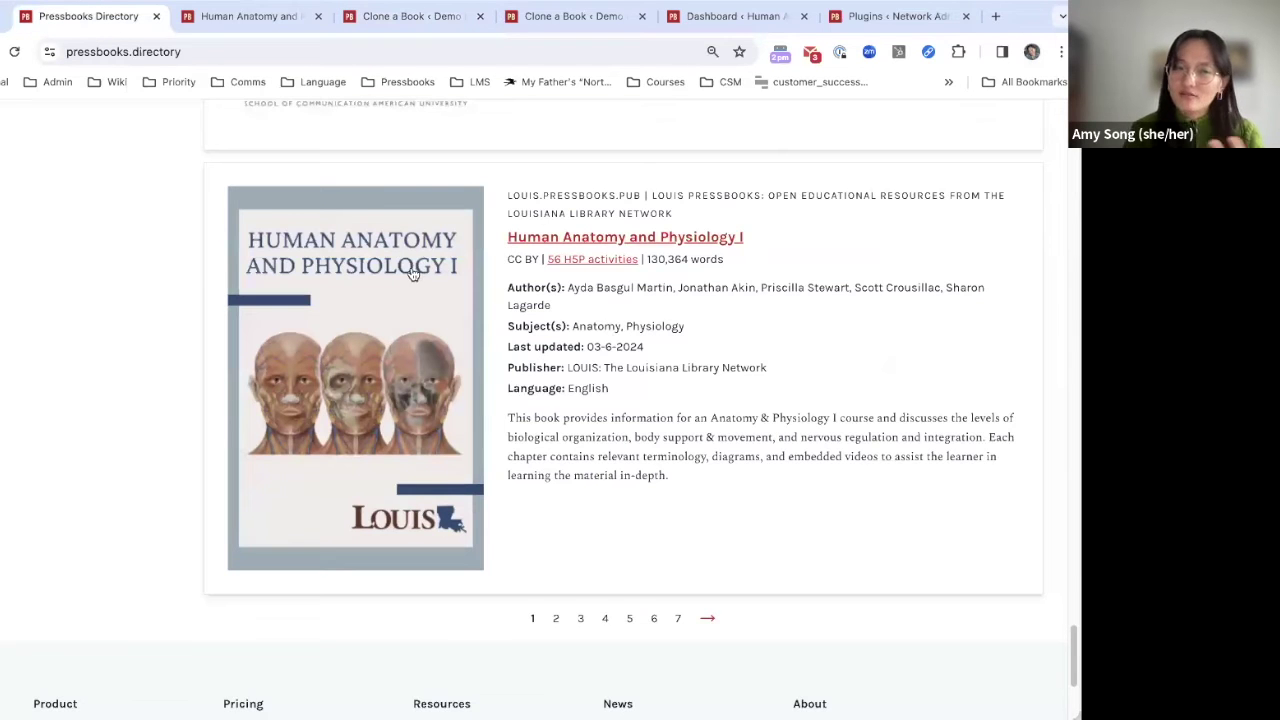
Step: Review the chemistry matches on the cloning page and the completed source and new book URLs for Human Anatomy and Physiology I
{"action": "scroll", "coordinate": [414, 276], "scroll_direction": "up", "scroll_amount": 1}
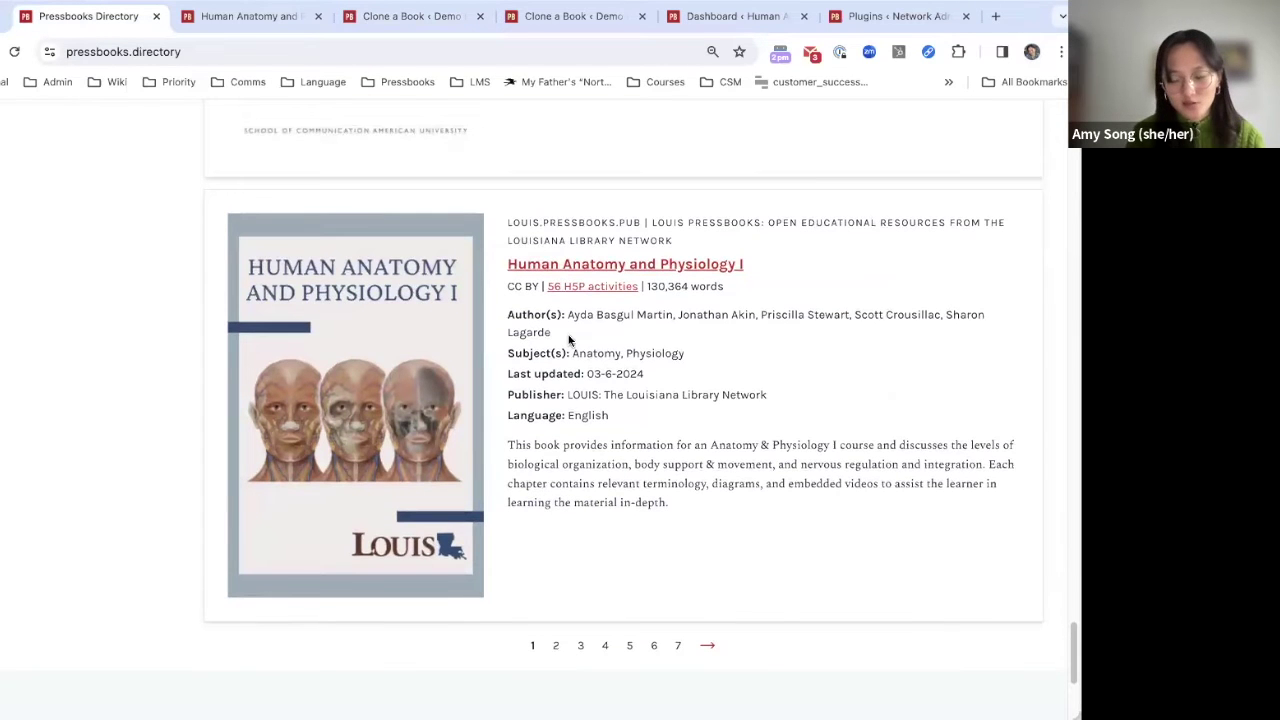
{"action": "left_click", "coordinate": [367, 12]}
{"action": "scroll", "coordinate": [535, 481], "scroll_direction": "down", "scroll_amount": 3}
{"action": "scroll", "coordinate": [528, 476], "scroll_direction": "up", "scroll_amount": 3}
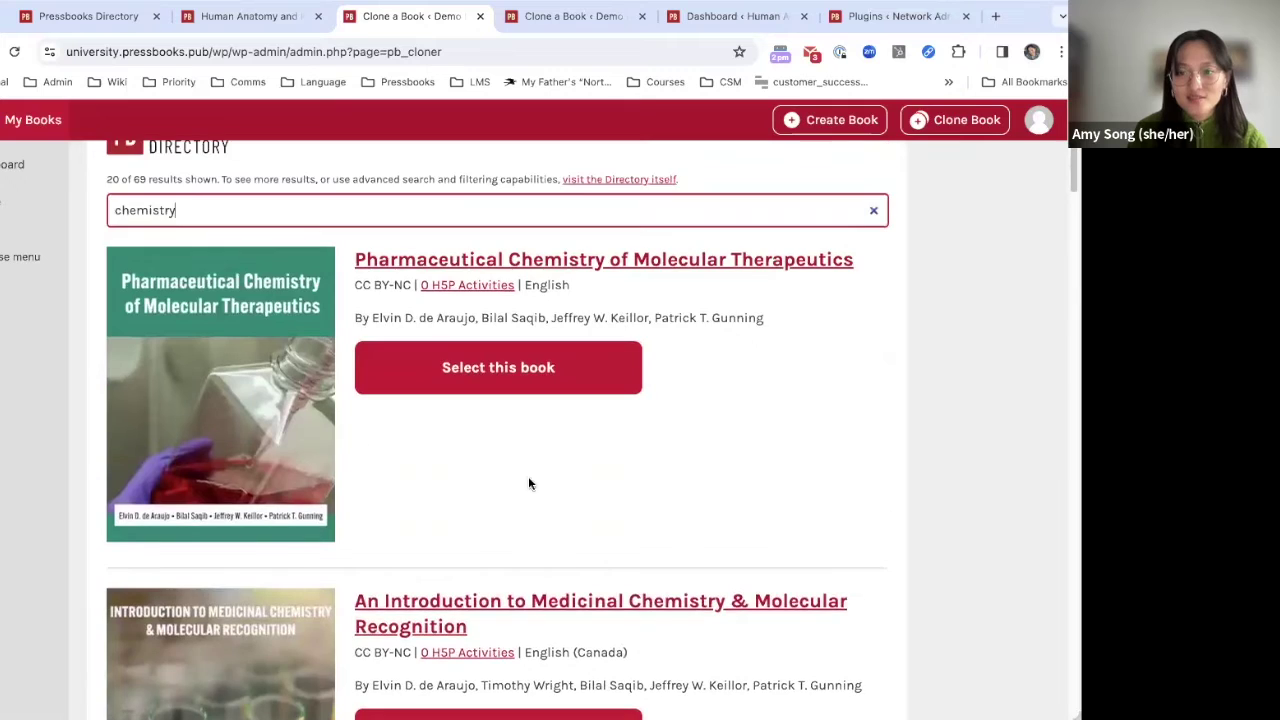
{"action": "scroll", "coordinate": [565, 476], "scroll_direction": "up", "scroll_amount": 4}
{"action": "scroll", "coordinate": [611, 617], "scroll_direction": "down", "scroll_amount": 5}
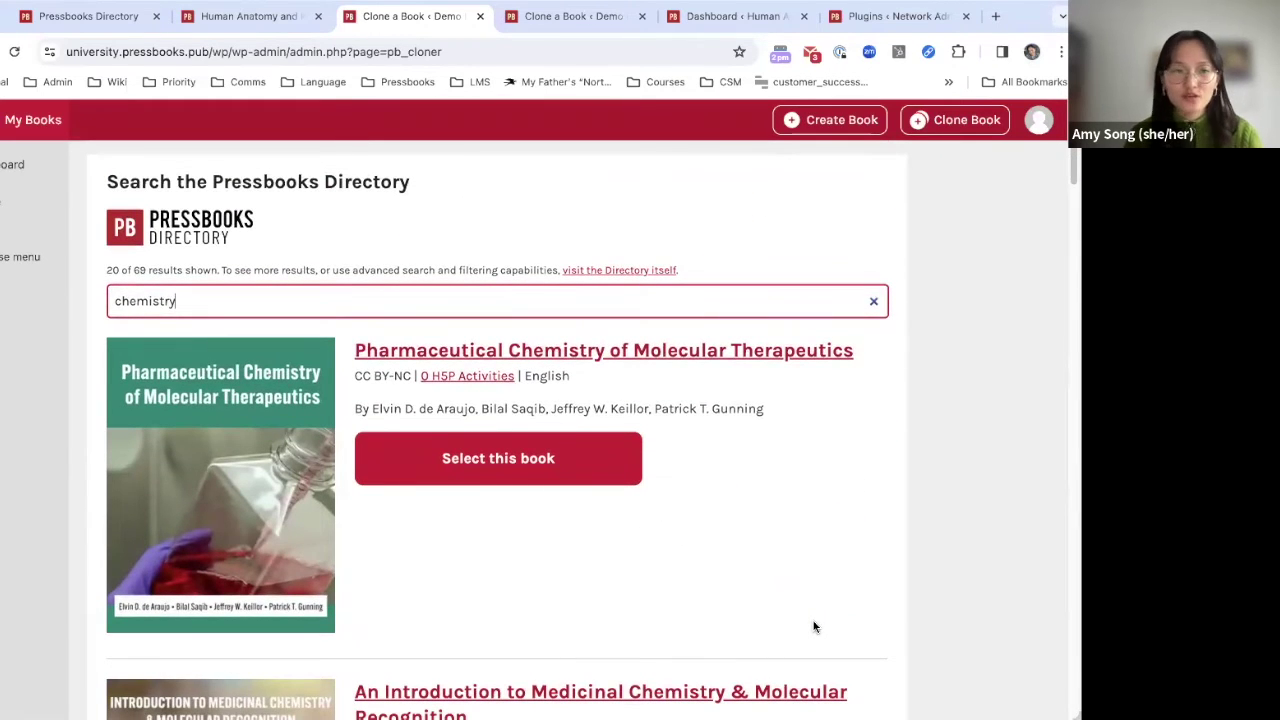
{"action": "scroll", "coordinate": [637, 495], "scroll_direction": "up", "scroll_amount": 7}
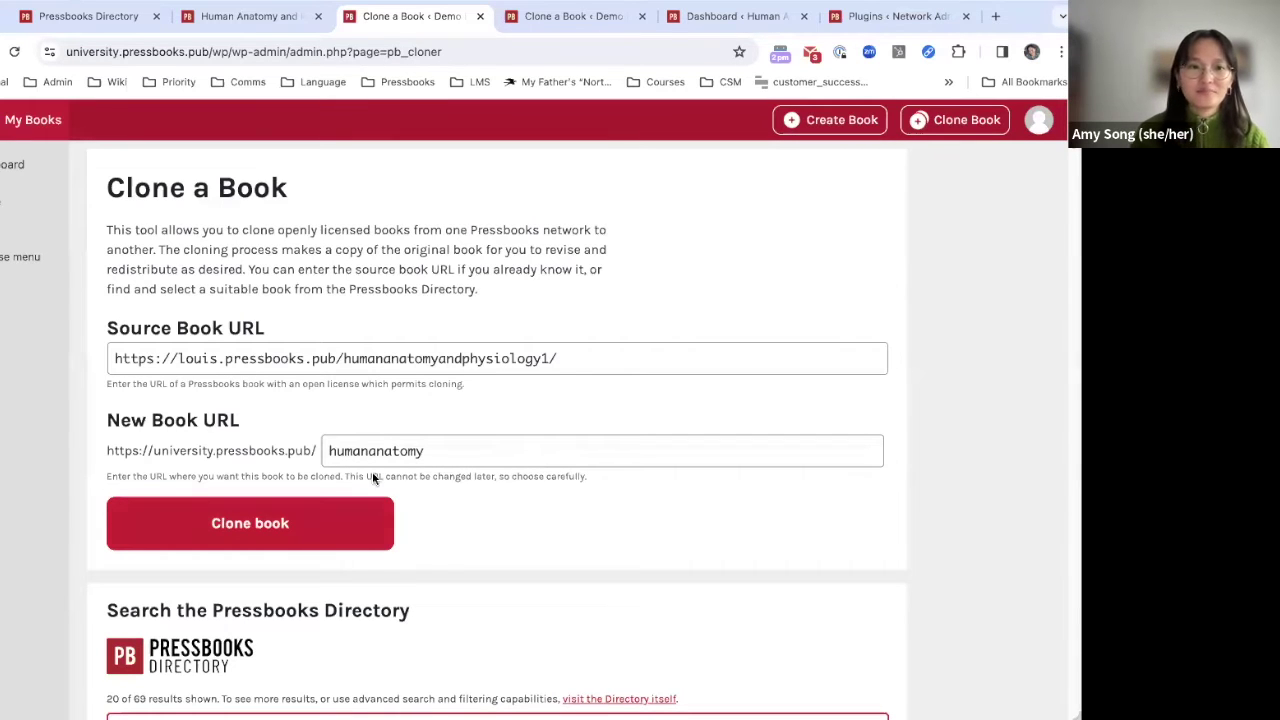
{"action": "left_click", "coordinate": [224, 20]}
{"action": "left_click", "coordinate": [95, 16]}
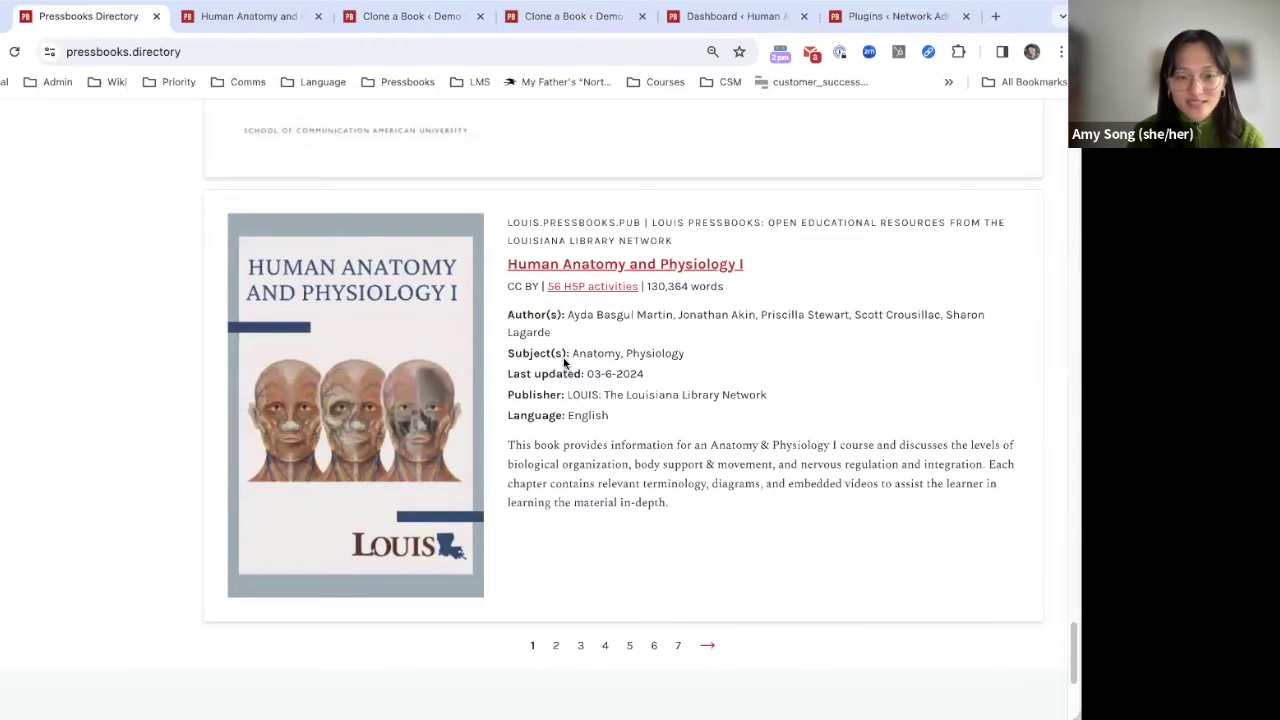
{"action": "left_click", "coordinate": [460, 22]}
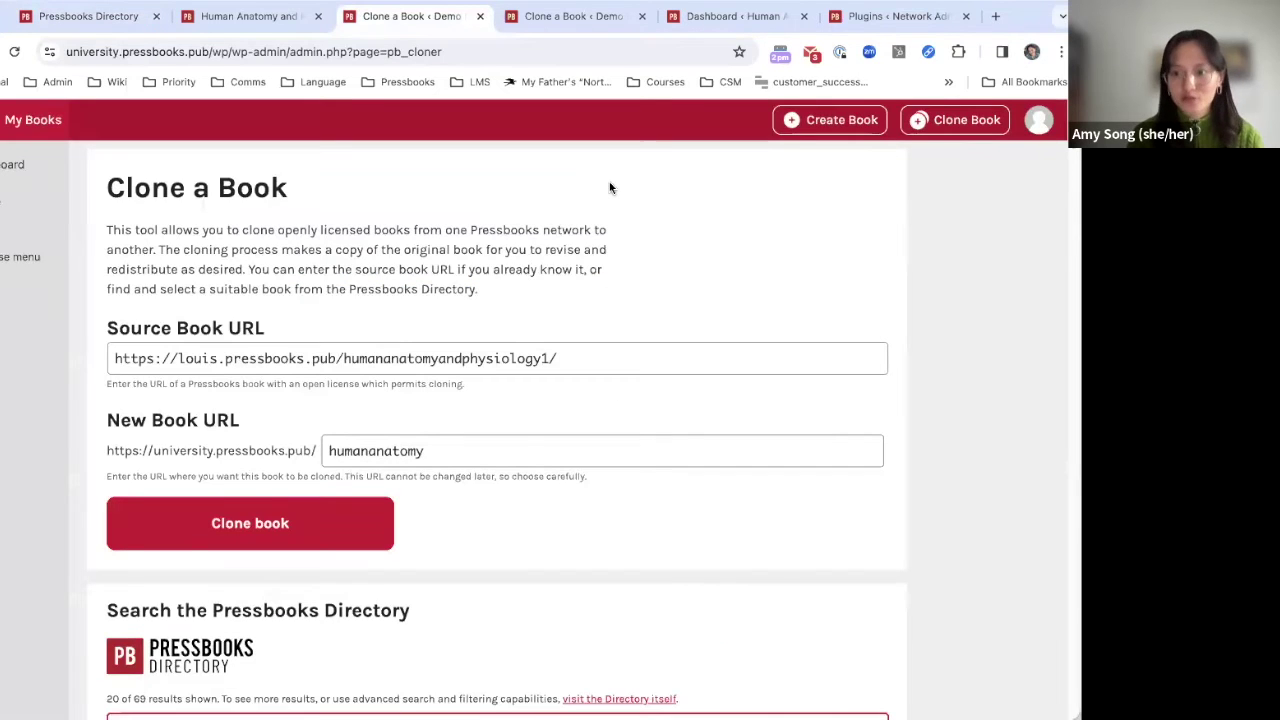
Step: Show the finished cloning page and highlight the summary of cloned content in its success message
{"action": "left_click", "coordinate": [555, 16]}
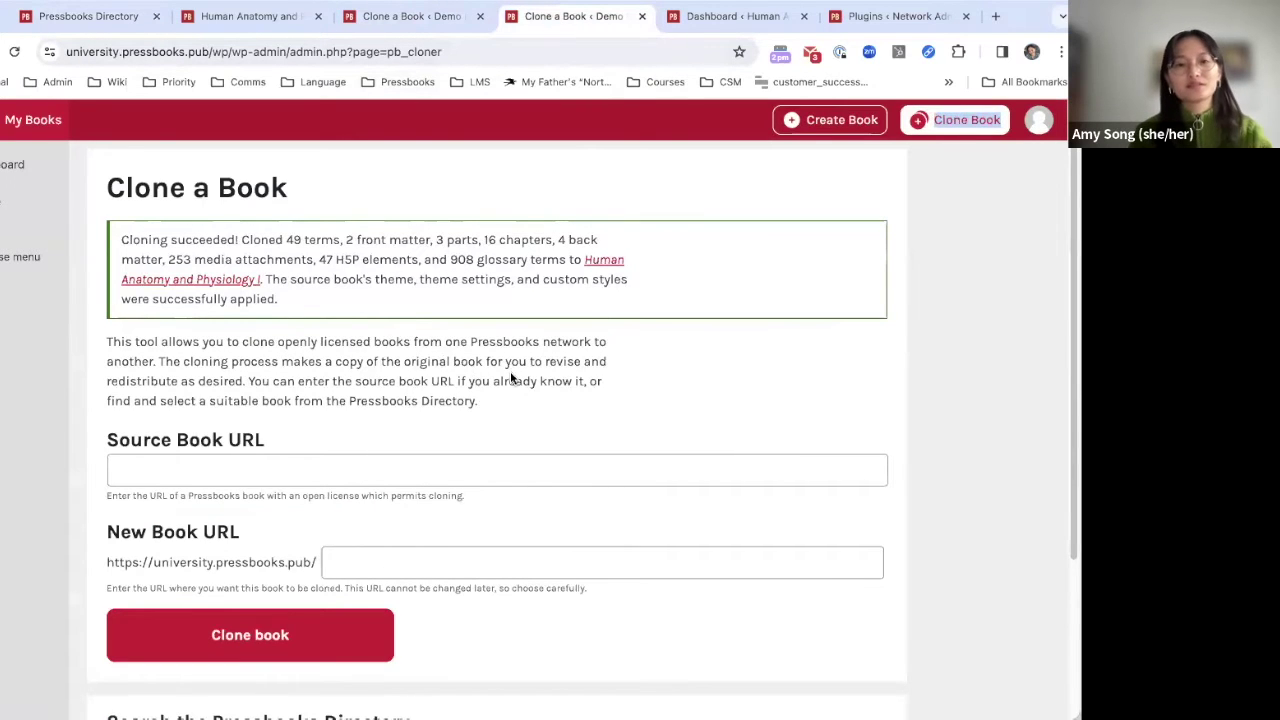
{"action": "mouse_move", "coordinate": [133, 240]}
{"action": "left_mouse_down"}
{"action": "mouse_move", "coordinate": [262, 260]}
{"action": "mouse_move", "coordinate": [338, 242]}
{"action": "mouse_move", "coordinate": [565, 262]}
{"action": "left_mouse_up"}
{"action": "left_click", "coordinate": [290, 243]}
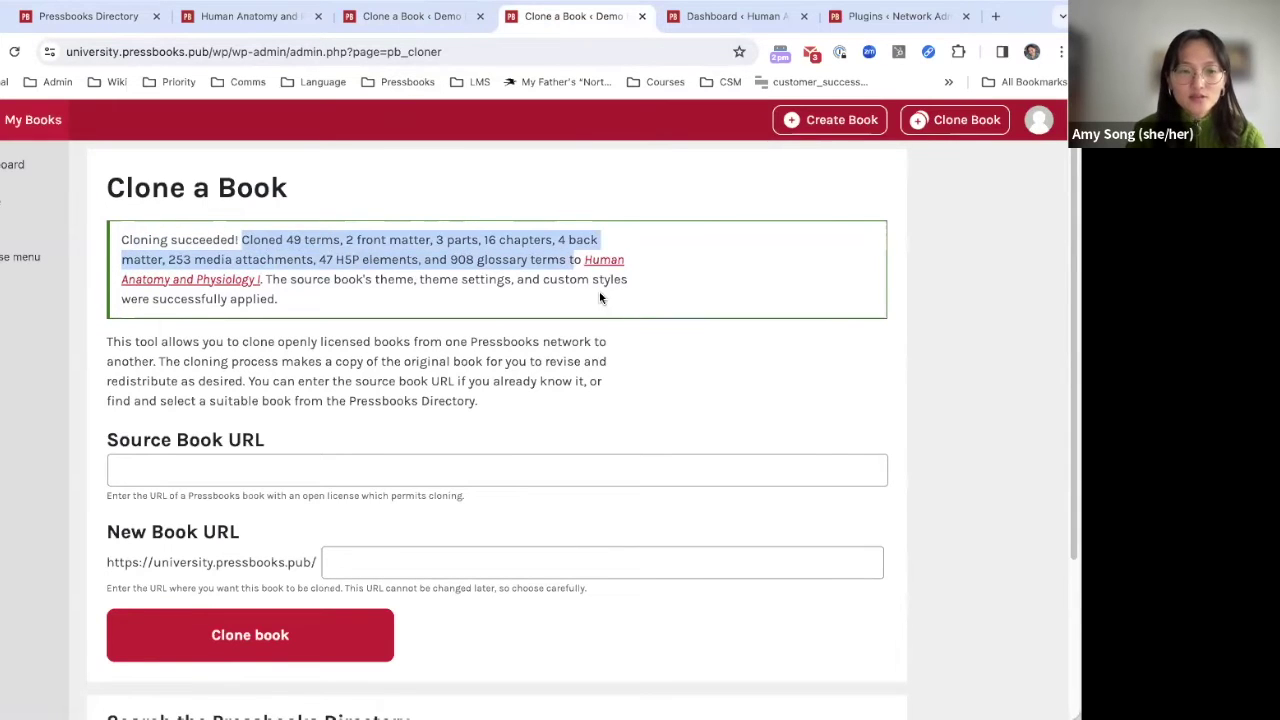
{"action": "left_click", "coordinate": [298, 250]}
{"action": "left_click_drag", "start_coordinate": [242, 240], "coordinate": [567, 260]}
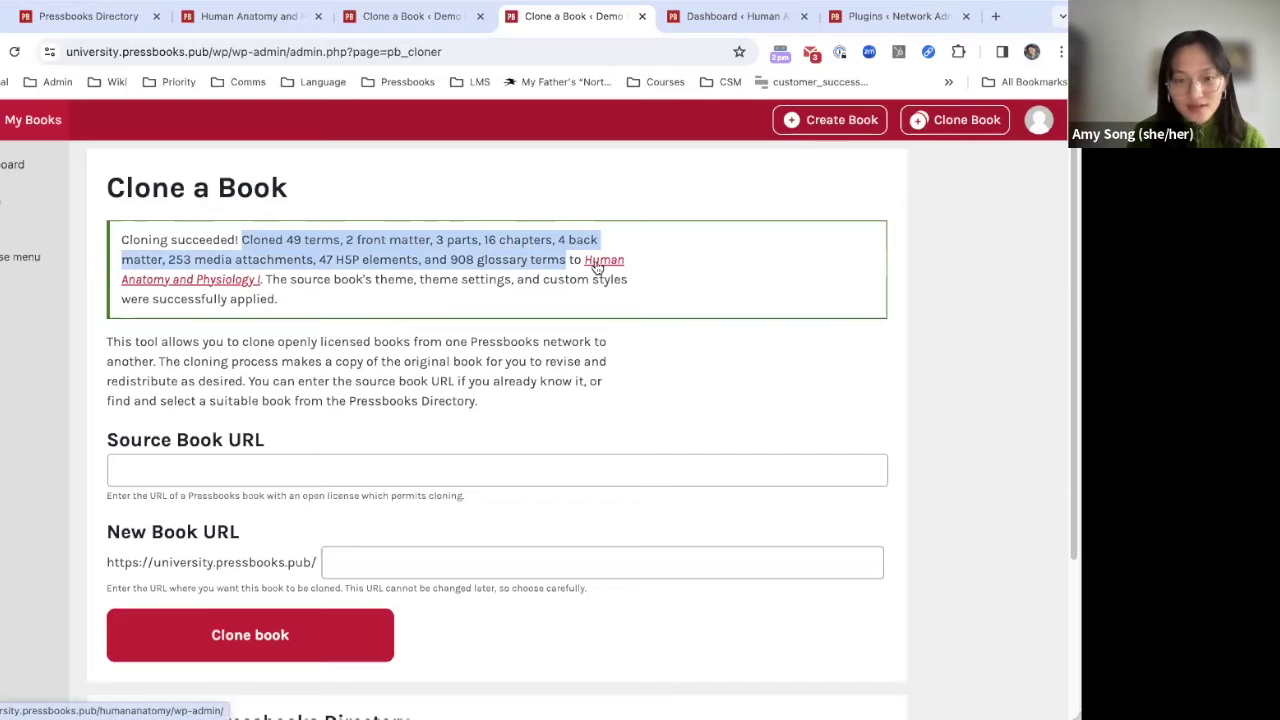
Step: Open the cloned Human Anatomy and Physiology I dashboard in a separate tab from the success message and visit the book's public page
{"action": "right_click", "coordinate": [606, 260]}
{"action": "left_click", "coordinate": [650, 264]}
{"action": "left_click", "coordinate": [667, 29]}
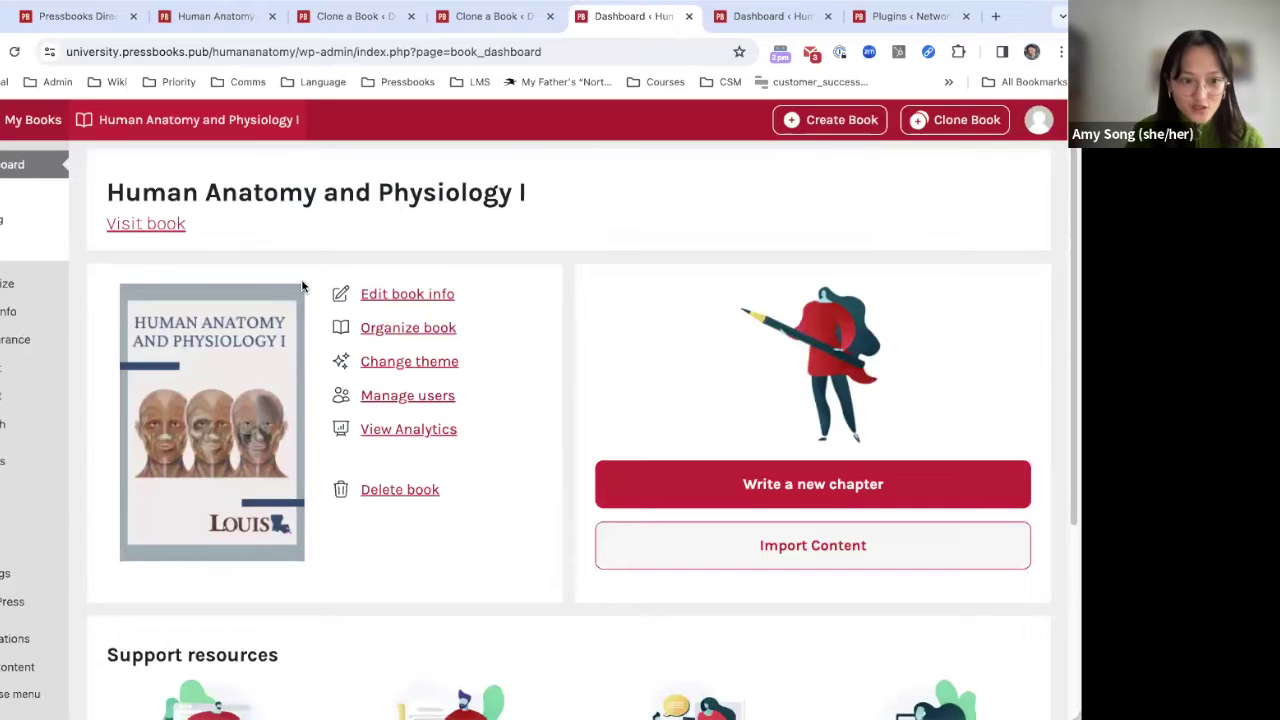
{"action": "left_click", "coordinate": [169, 229]}
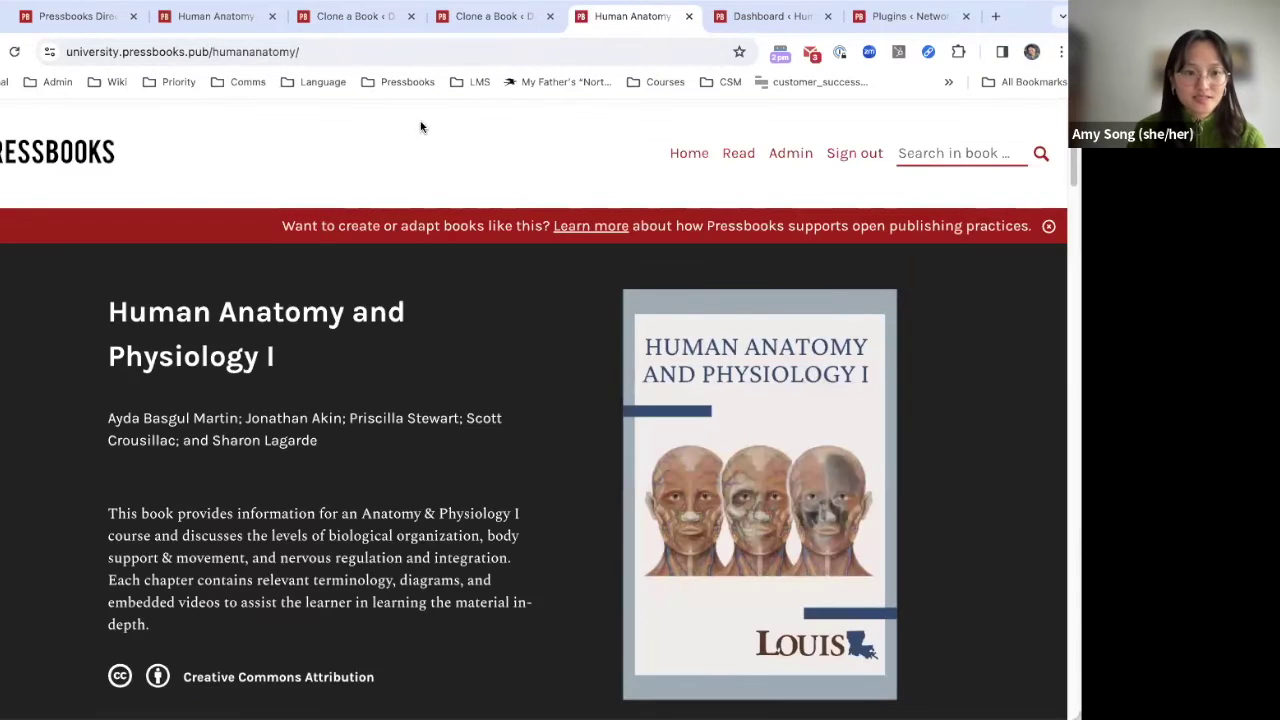
Step: Compare the source book's page with the clone's and highlight the humananatomy ending in the clone's web address
{"action": "left_click", "coordinate": [235, 18]}
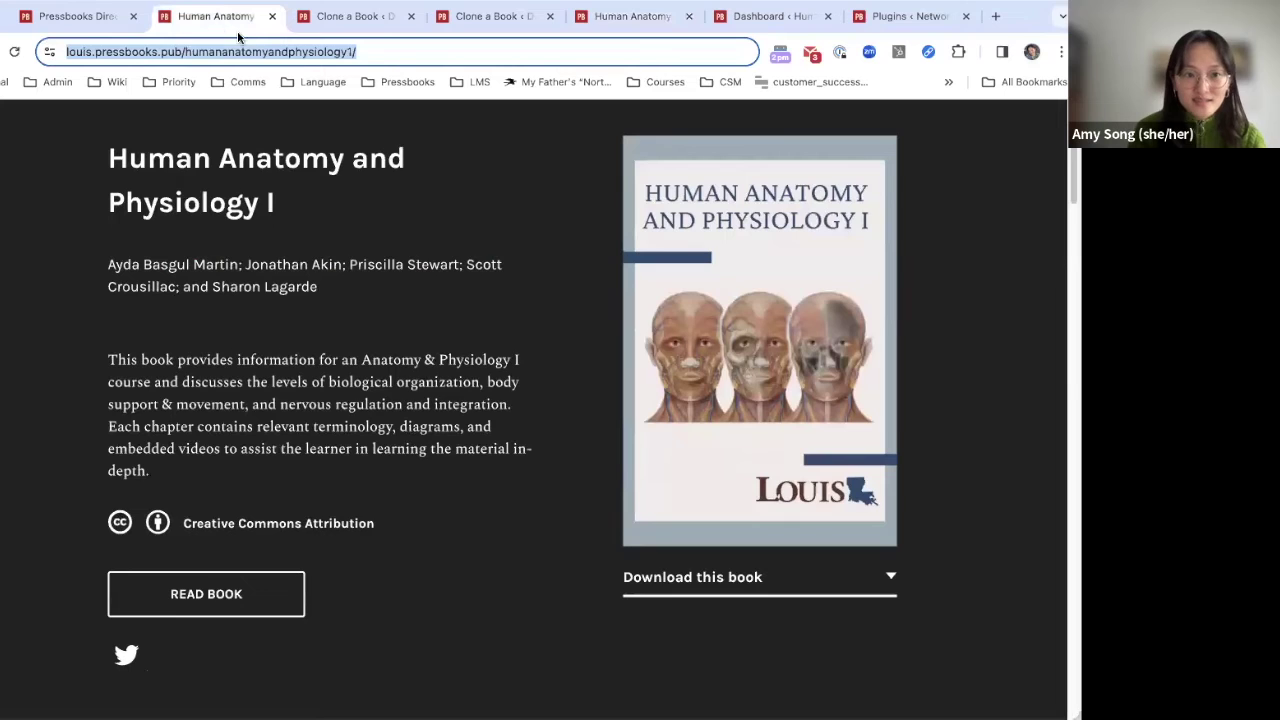
{"action": "left_click", "coordinate": [600, 17]}
{"action": "left_click", "coordinate": [290, 52]}
{"action": "left_click", "coordinate": [290, 52]}
{"action": "left_click_drag", "start_coordinate": [340, 52], "coordinate": [250, 52]}
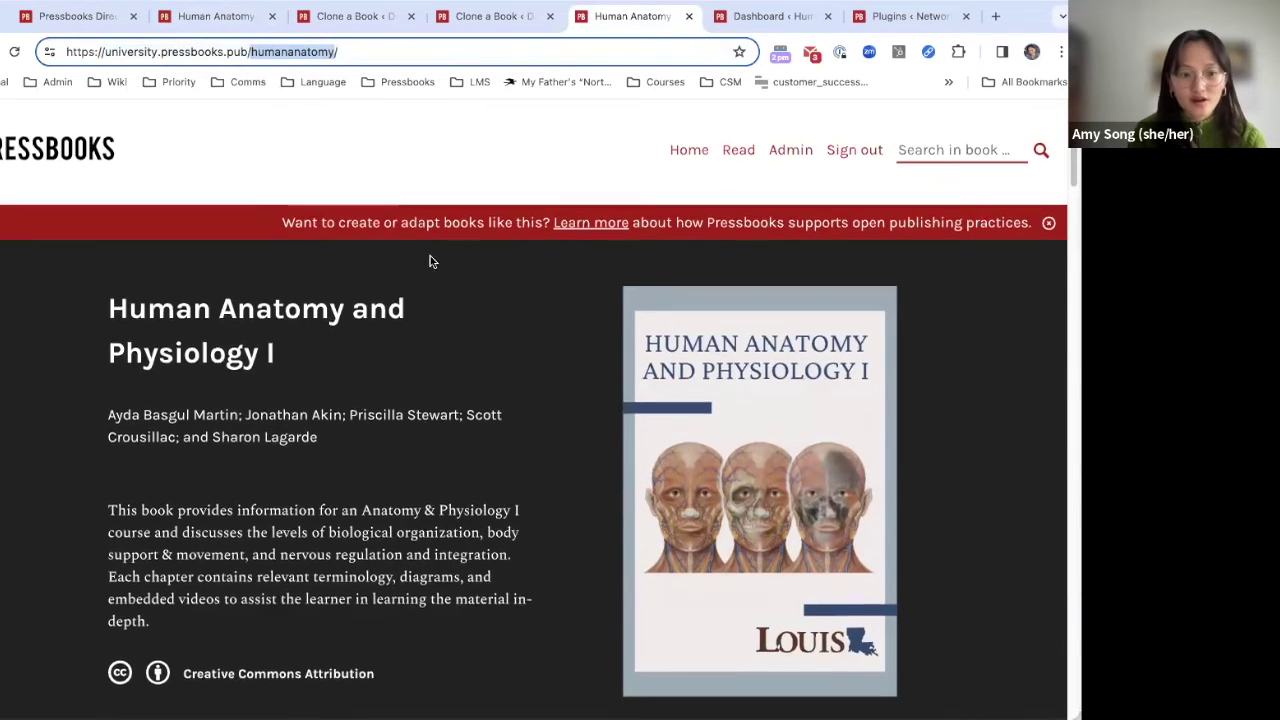
Step: Open Chapter 1. Body Structure from the cloned book's contents and look through its outline, figures and glossary terms
{"action": "scroll", "coordinate": [440, 268], "scroll_direction": "down", "scroll_amount": 2}
{"action": "scroll", "coordinate": [600, 440], "scroll_direction": "down", "scroll_amount": 6}
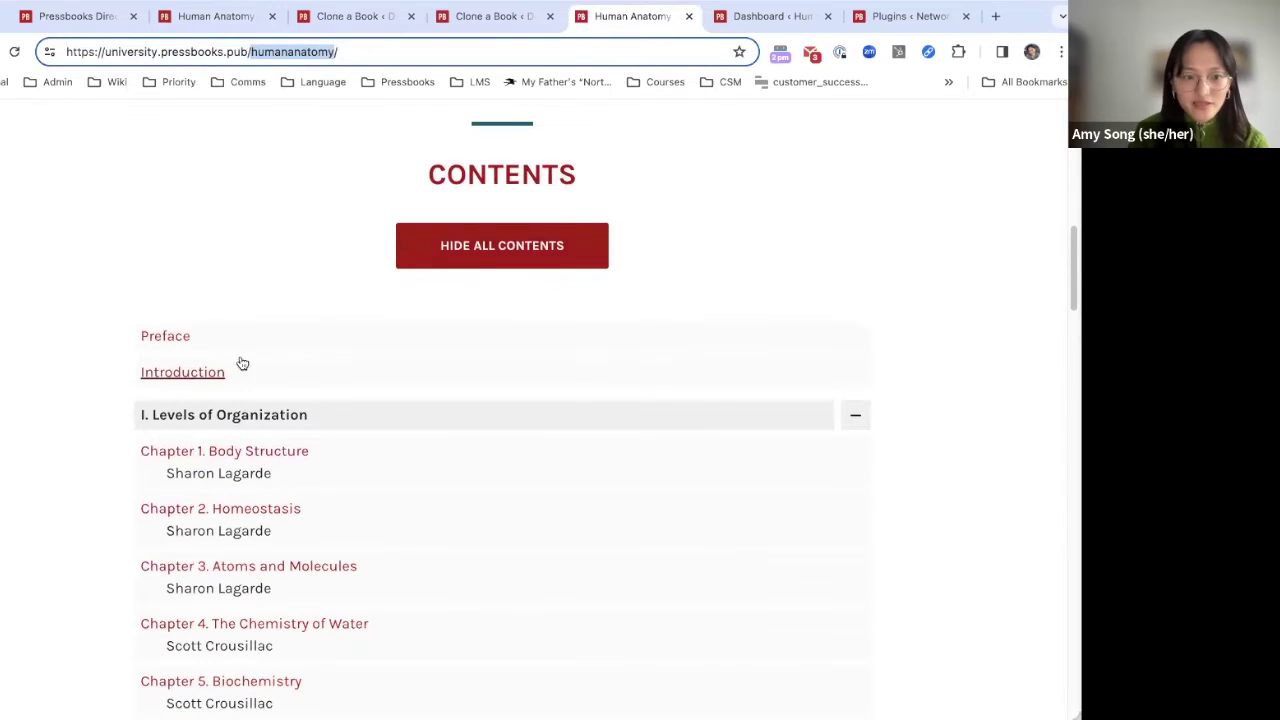
{"action": "left_click", "coordinate": [268, 455]}
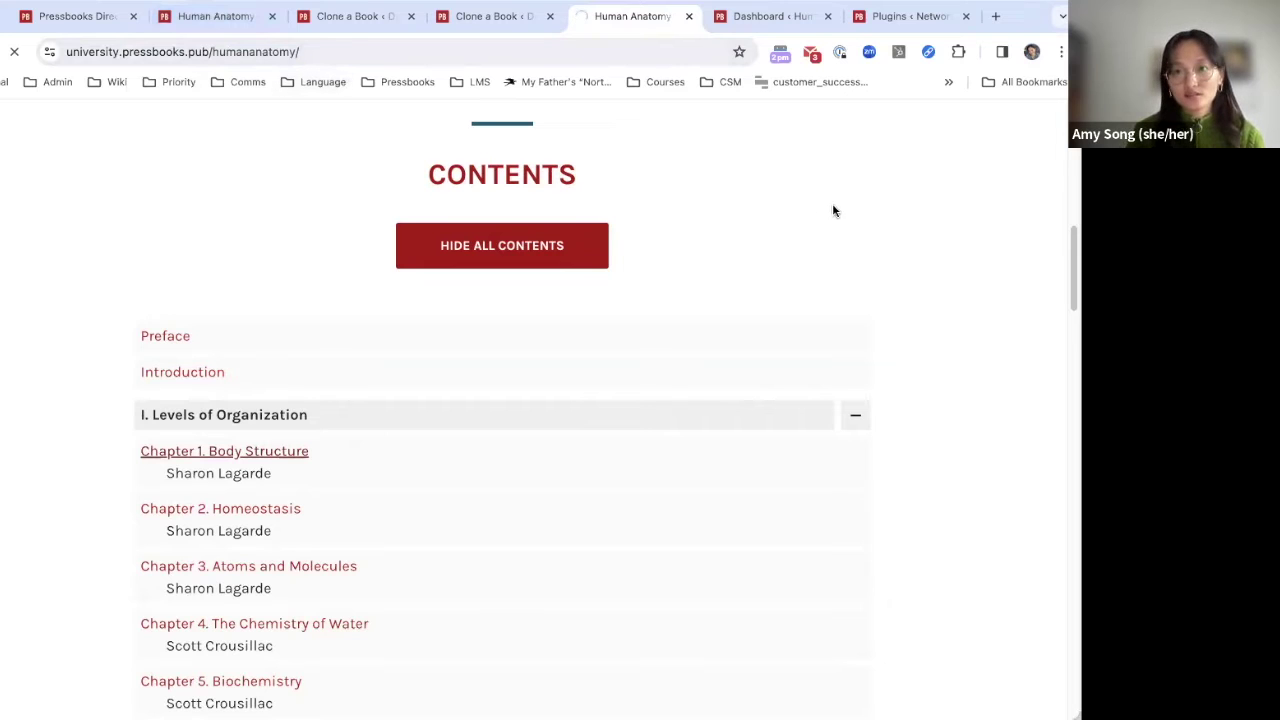
{"action": "scroll", "coordinate": [896, 242], "scroll_direction": "up", "scroll_amount": 1}
{"action": "scroll", "coordinate": [896, 242], "scroll_direction": "up", "scroll_amount": 5}
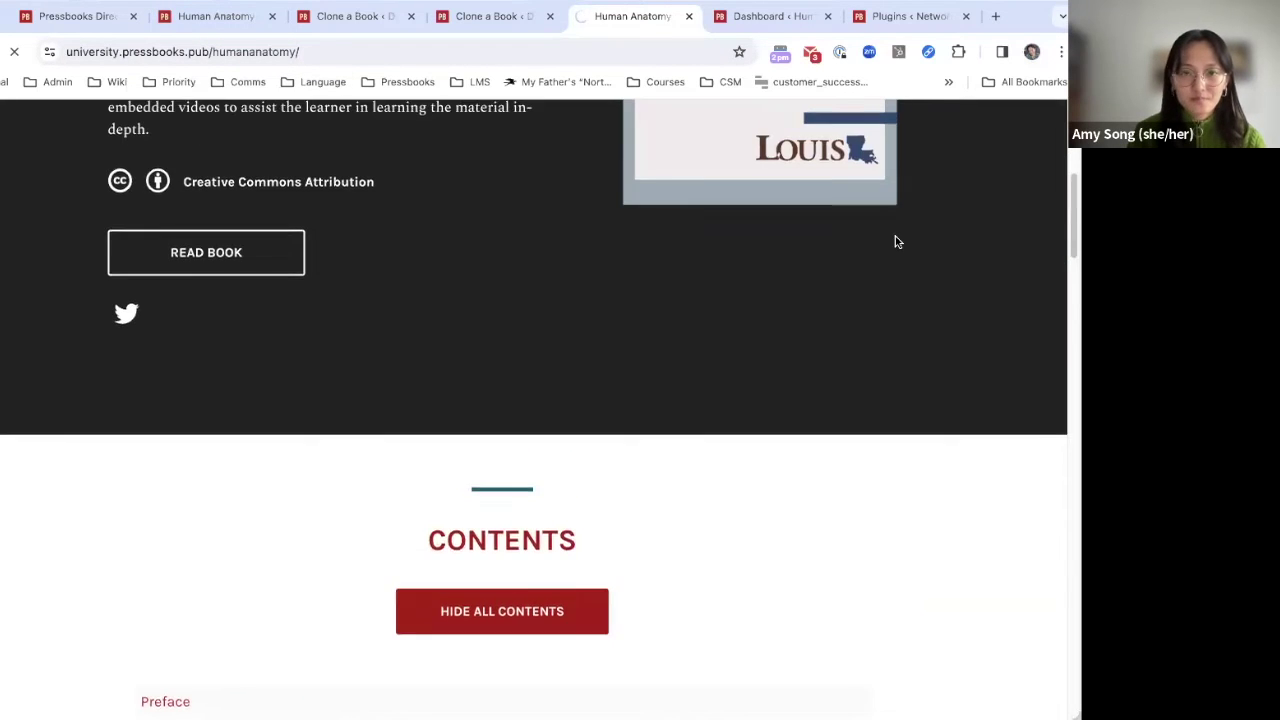
{"action": "scroll", "coordinate": [895, 240], "scroll_direction": "up", "scroll_amount": 1}
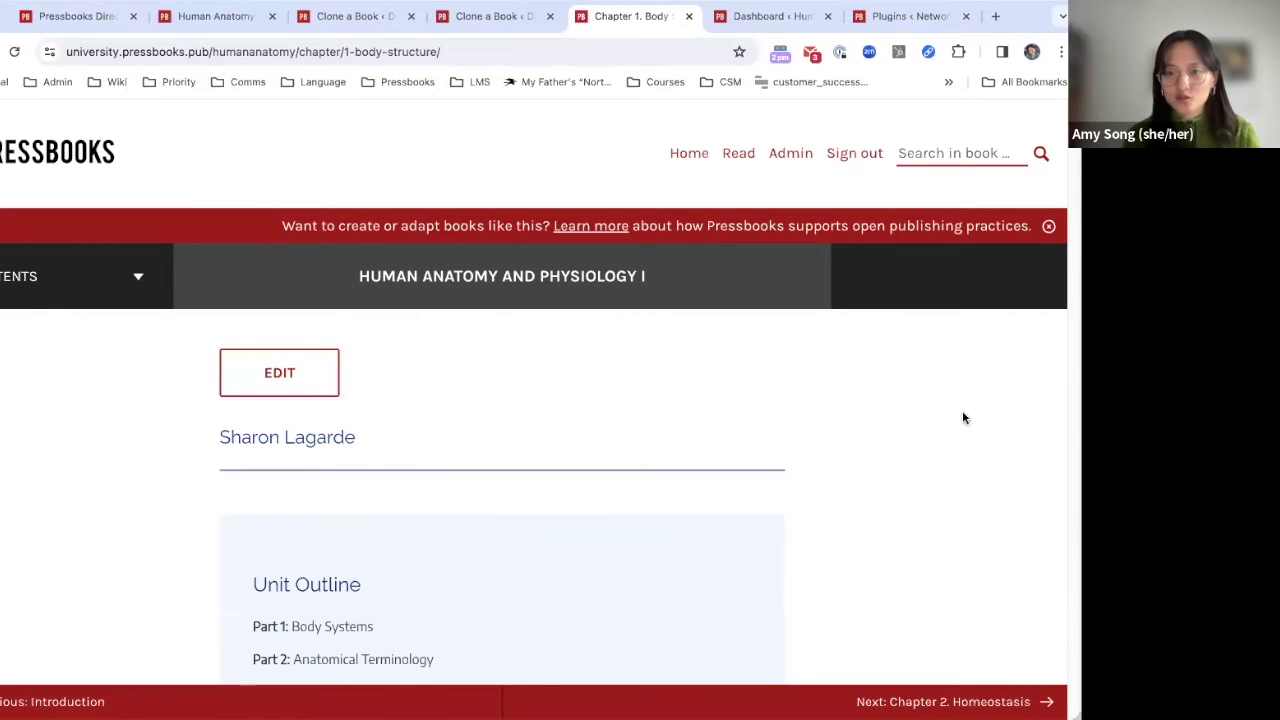
{"action": "scroll", "coordinate": [909, 393], "scroll_direction": "down", "scroll_amount": 3}
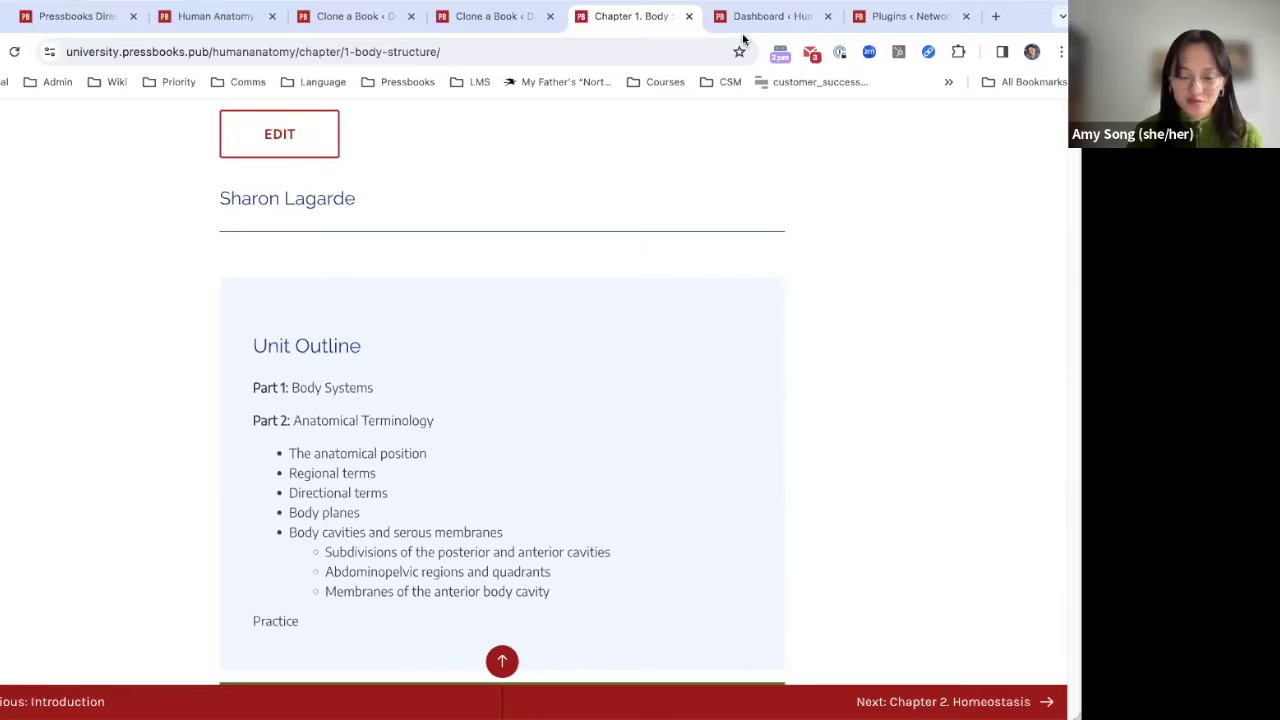
{"action": "scroll", "coordinate": [700, 397], "scroll_direction": "down", "scroll_amount": 10}
{"action": "scroll", "coordinate": [752, 420], "scroll_direction": "down", "scroll_amount": 15}
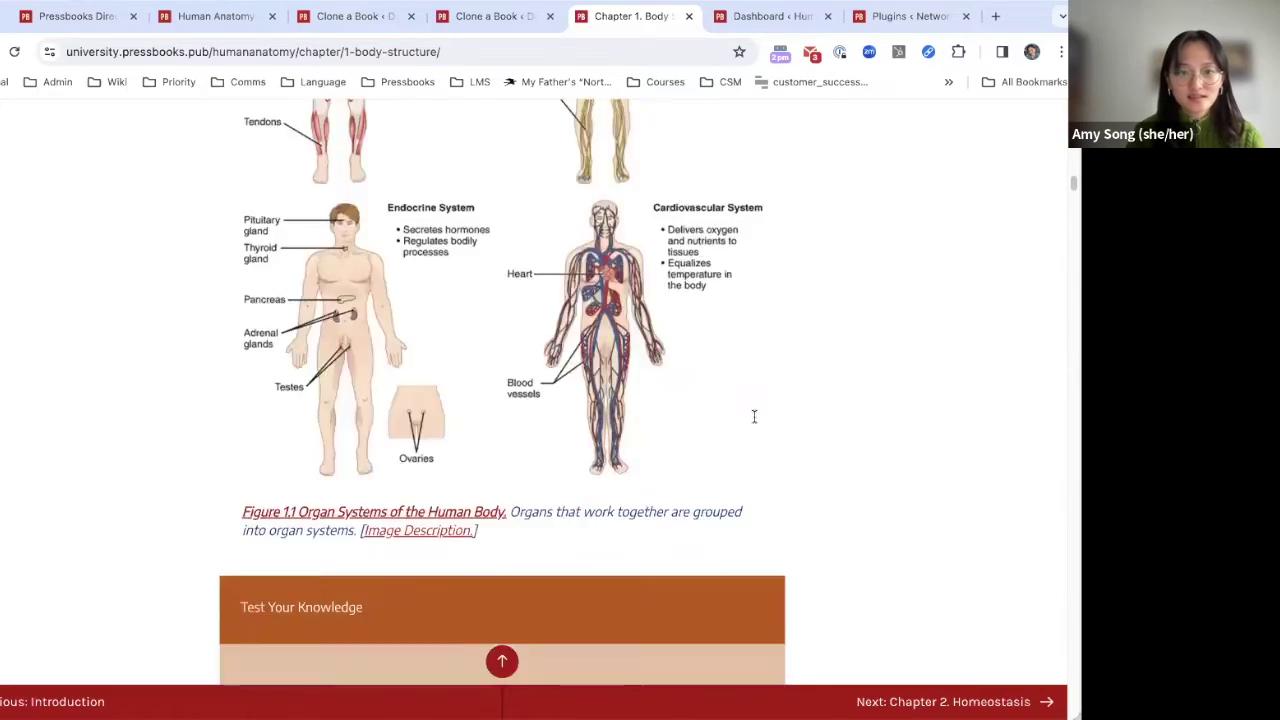
{"action": "scroll", "coordinate": [753, 415], "scroll_direction": "down", "scroll_amount": 10}
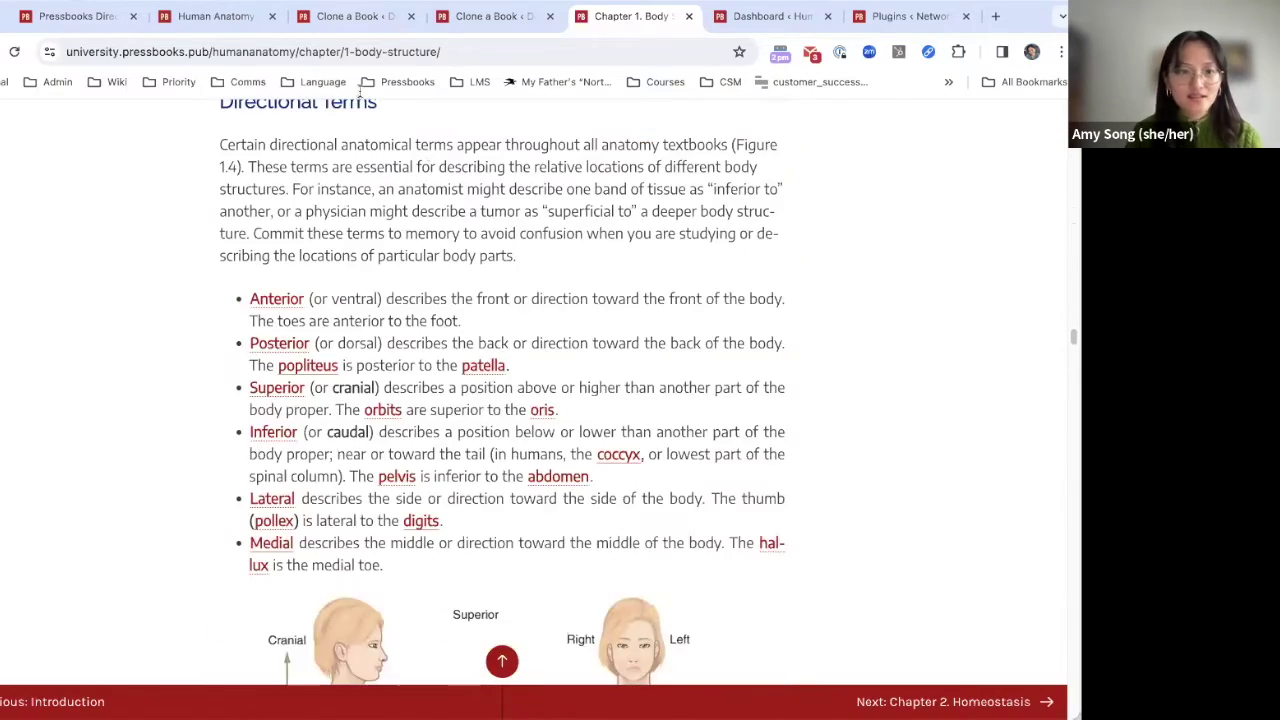
Step: Open Chapter 1. Body Structure in the original LOUIS book and compare its content with the cloned chapter
{"action": "left_click", "coordinate": [220, 10]}
{"action": "scroll", "coordinate": [331, 422], "scroll_direction": "down", "scroll_amount": 8}
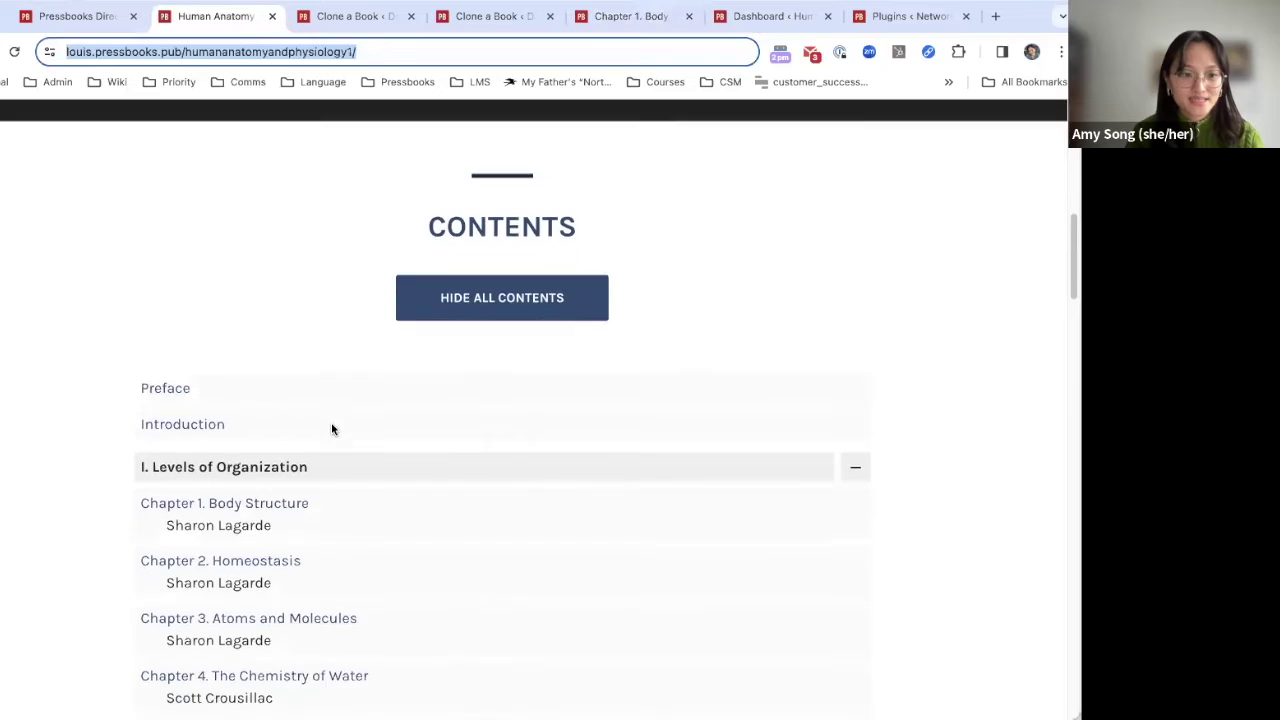
{"action": "left_click", "coordinate": [280, 456]}
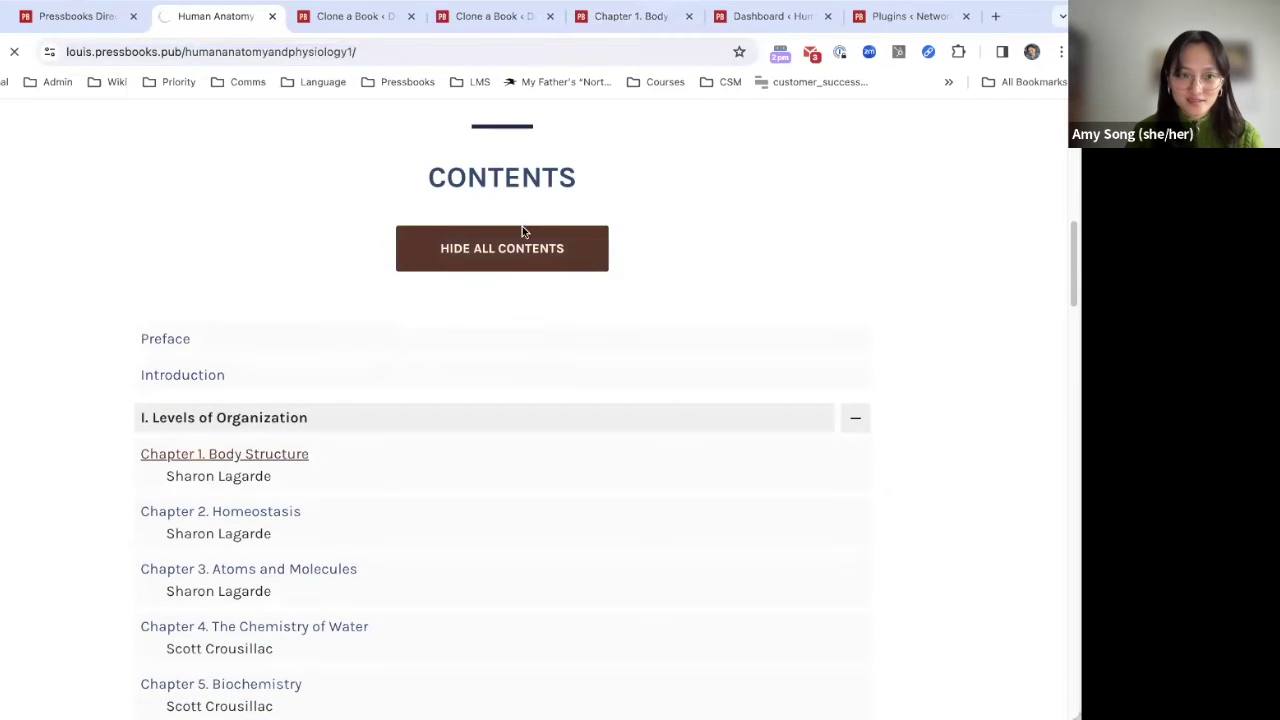
{"action": "scroll", "coordinate": [665, 300], "scroll_direction": "down", "scroll_amount": 6}
{"action": "scroll", "coordinate": [672, 312], "scroll_direction": "down", "scroll_amount": 12}
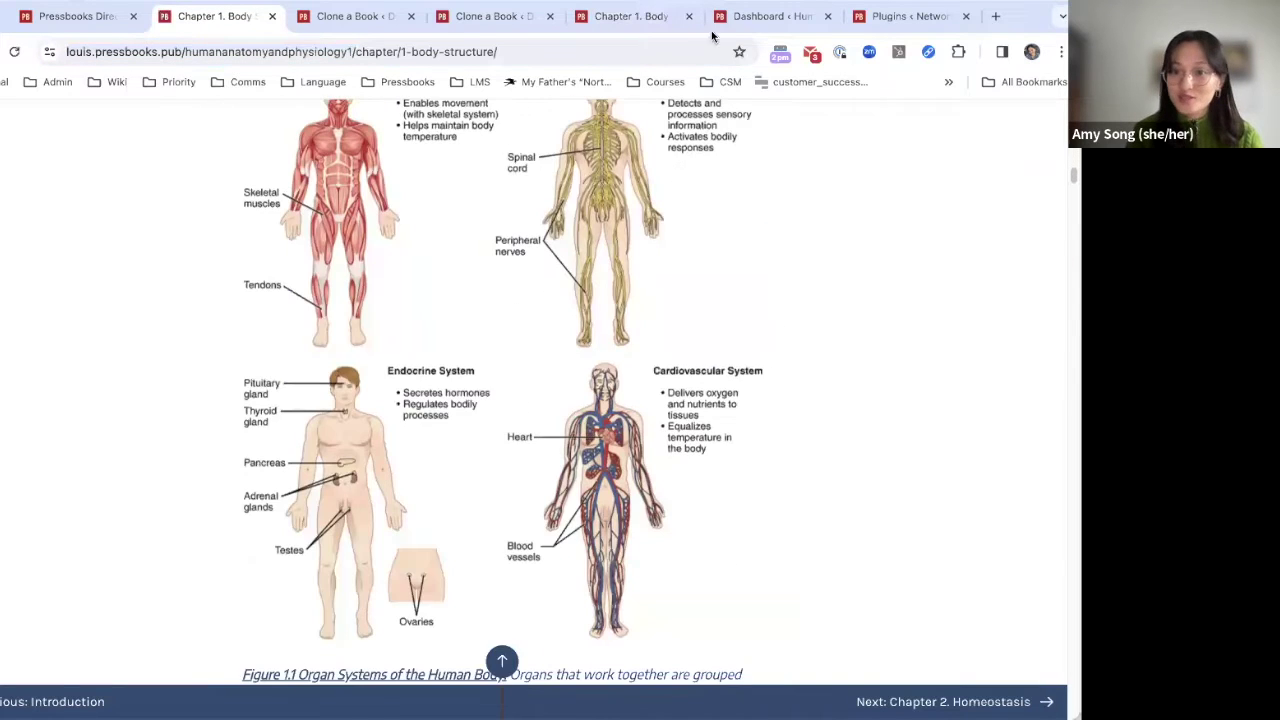
{"action": "scroll", "coordinate": [760, 15], "scroll_direction": "up", "scroll_amount": 7}
Step: Examine the cloned book's dashboard options and its Body Structure chapter, ending back on the dashboard
{"action": "left_click", "coordinate": [779, 14]}
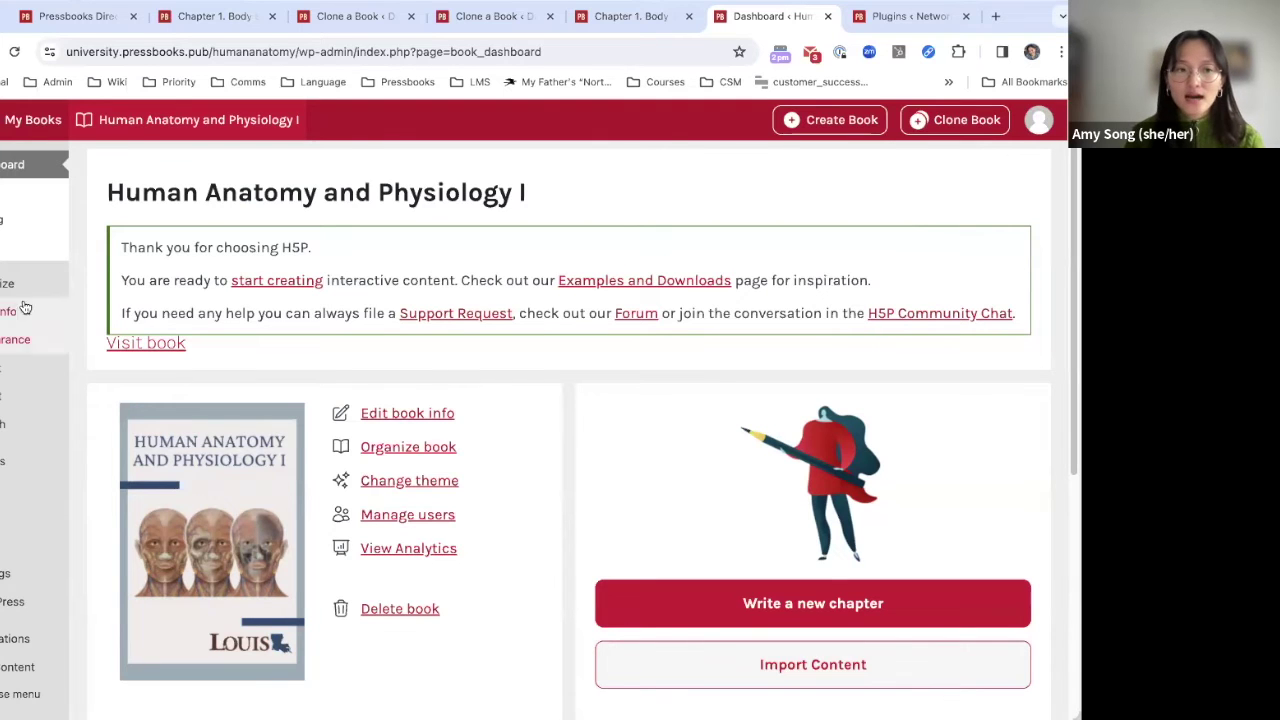
{"action": "mouse_move", "coordinate": [22, 291]}
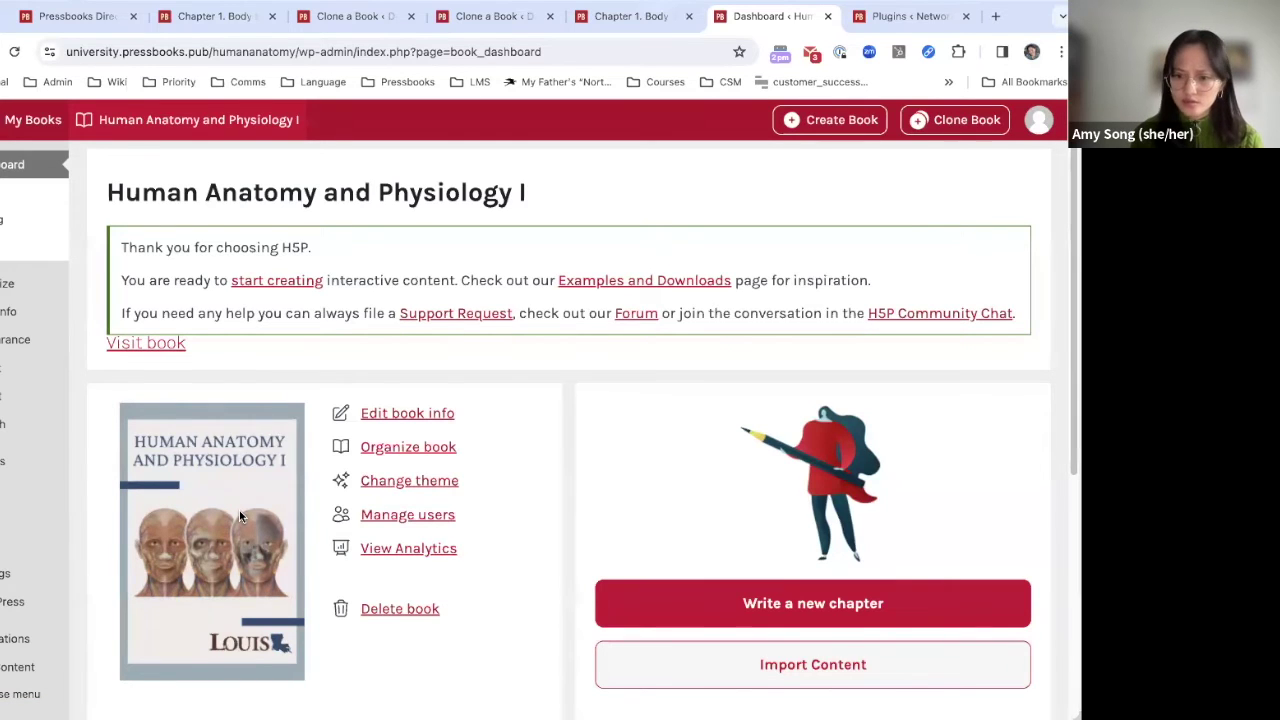
{"action": "left_click", "coordinate": [660, 14]}
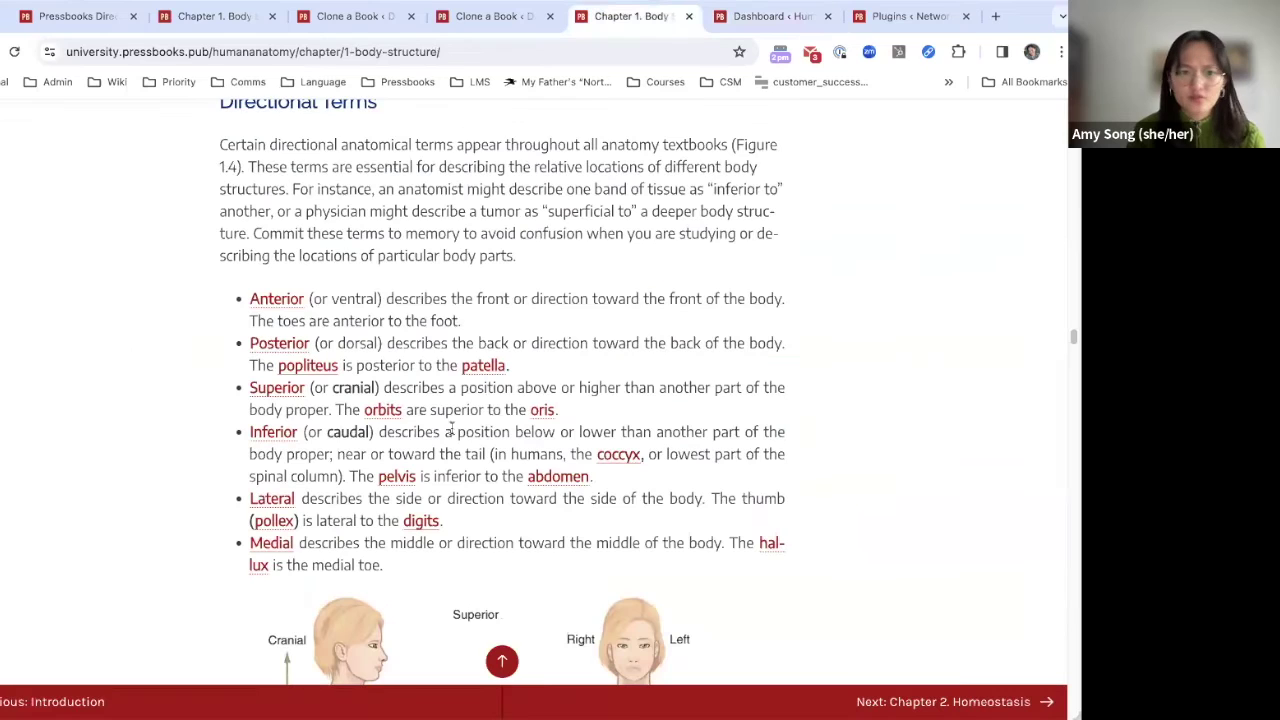
{"action": "scroll", "coordinate": [700, 350], "scroll_direction": "down", "scroll_amount": 2}
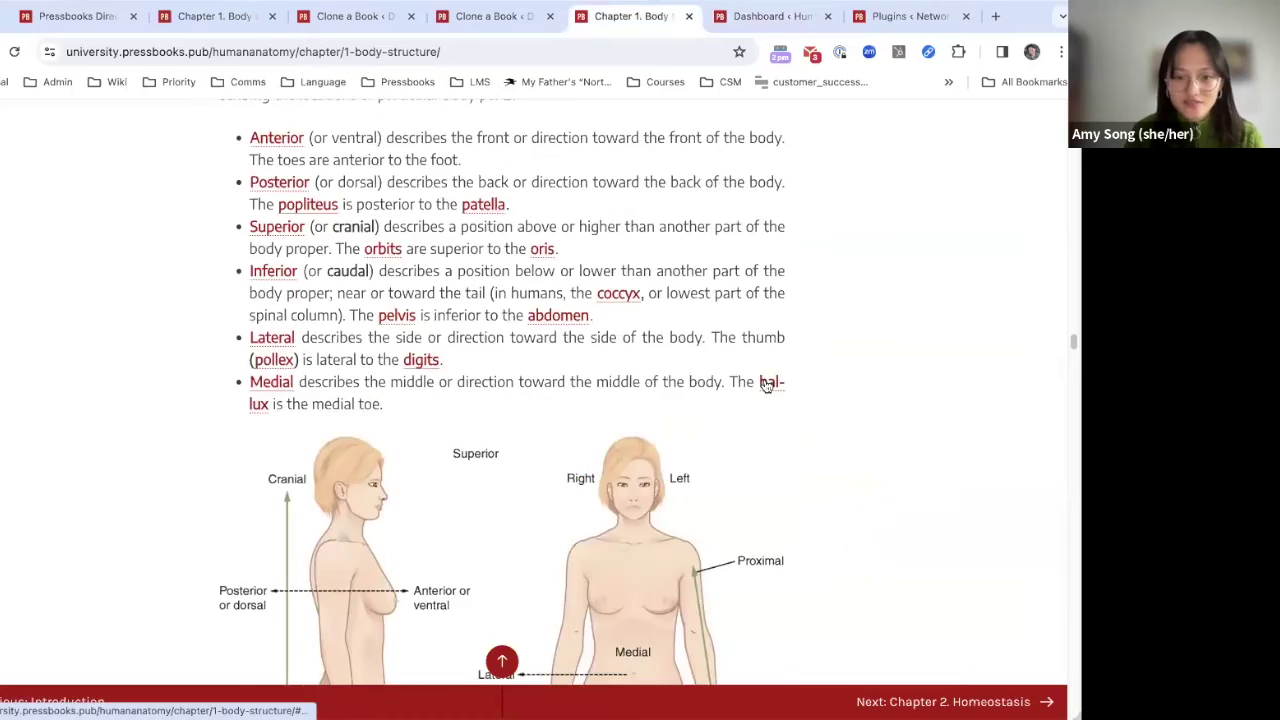
{"action": "scroll", "coordinate": [768, 390], "scroll_direction": "up", "scroll_amount": 15}
{"action": "scroll", "coordinate": [771, 396], "scroll_direction": "up", "scroll_amount": 20}
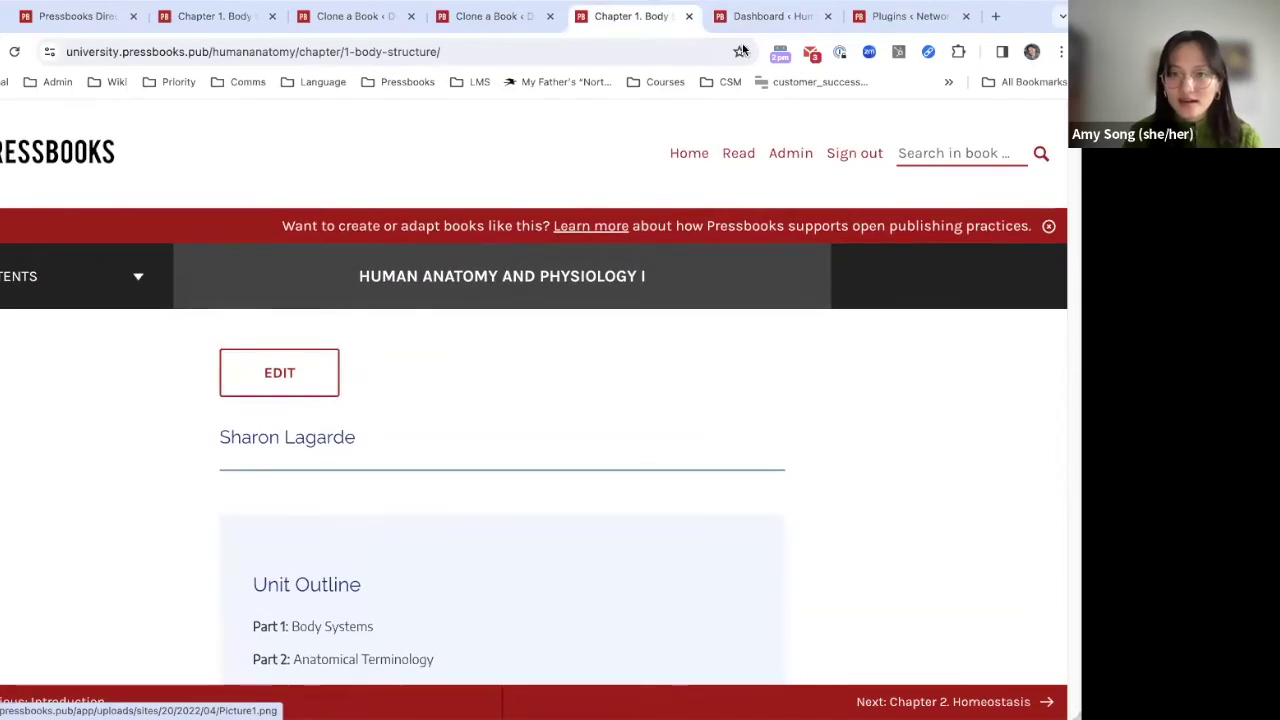
{"action": "left_click", "coordinate": [770, 16]}
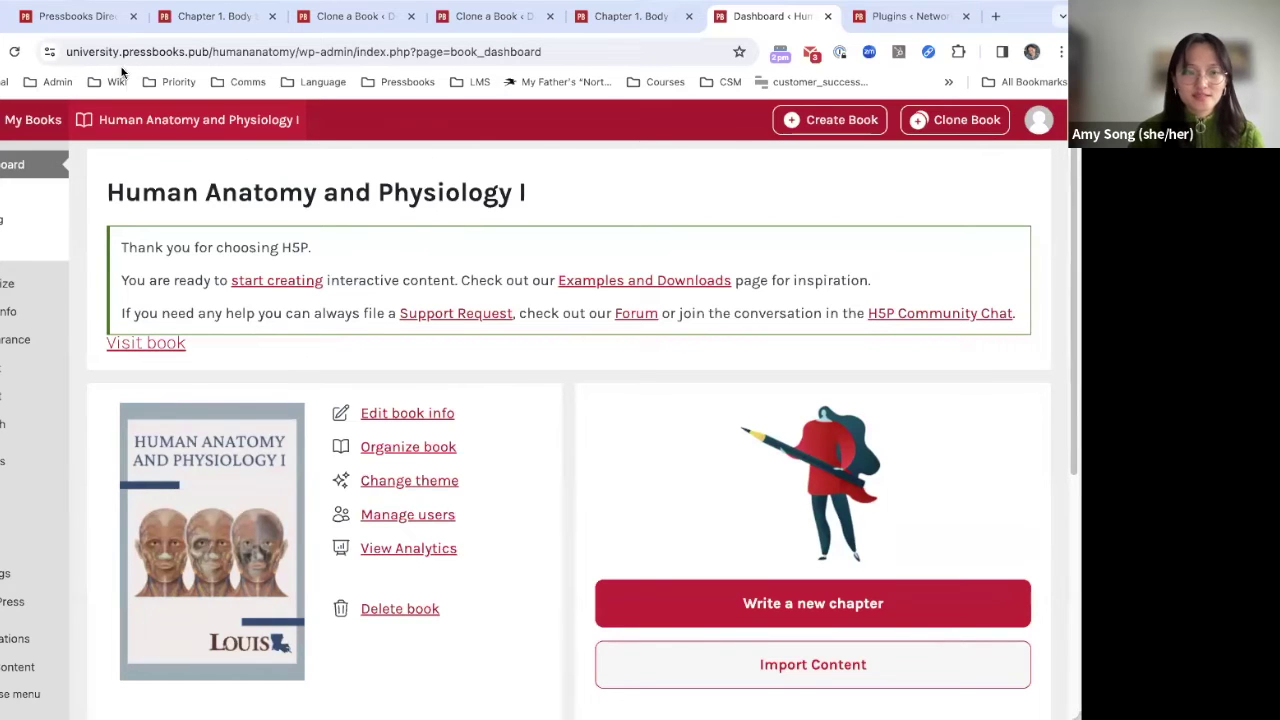
Step: Return to the Pressbooks Directory and filter the books to include the subject Anatomy
{"action": "left_click", "coordinate": [99, 20]}
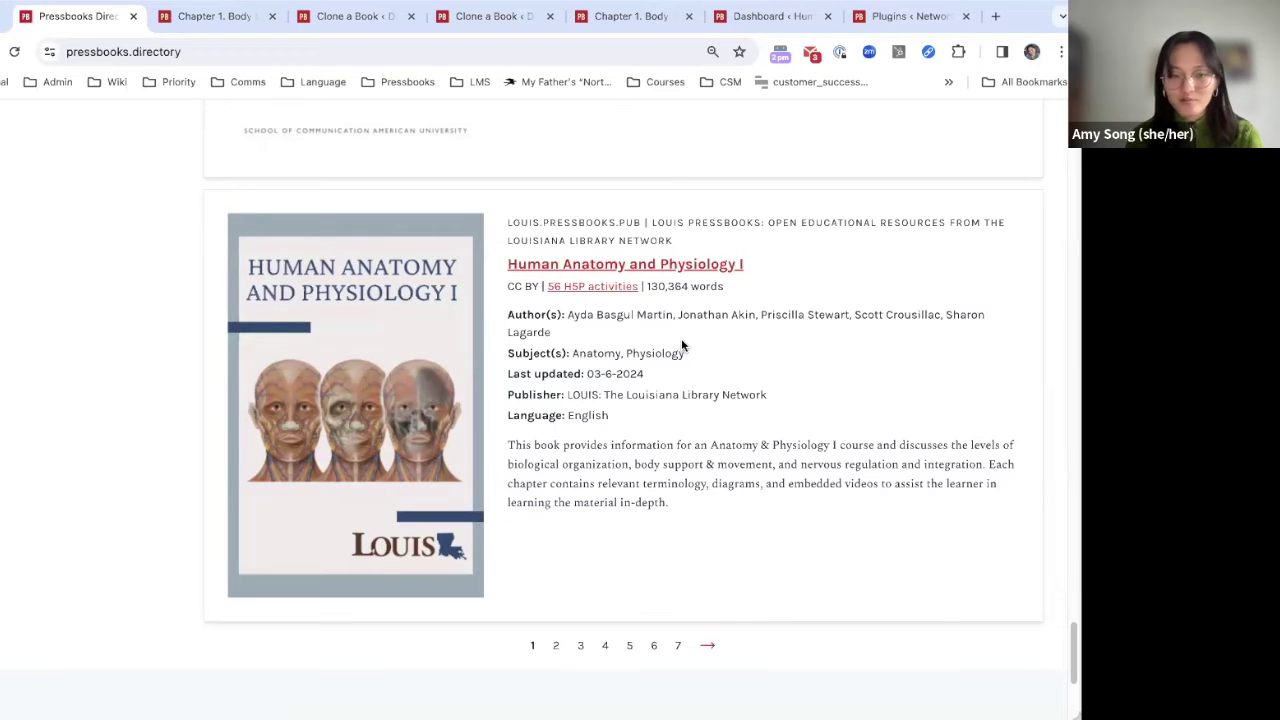
{"action": "scroll", "coordinate": [681, 339], "scroll_direction": "up", "scroll_amount": 1}
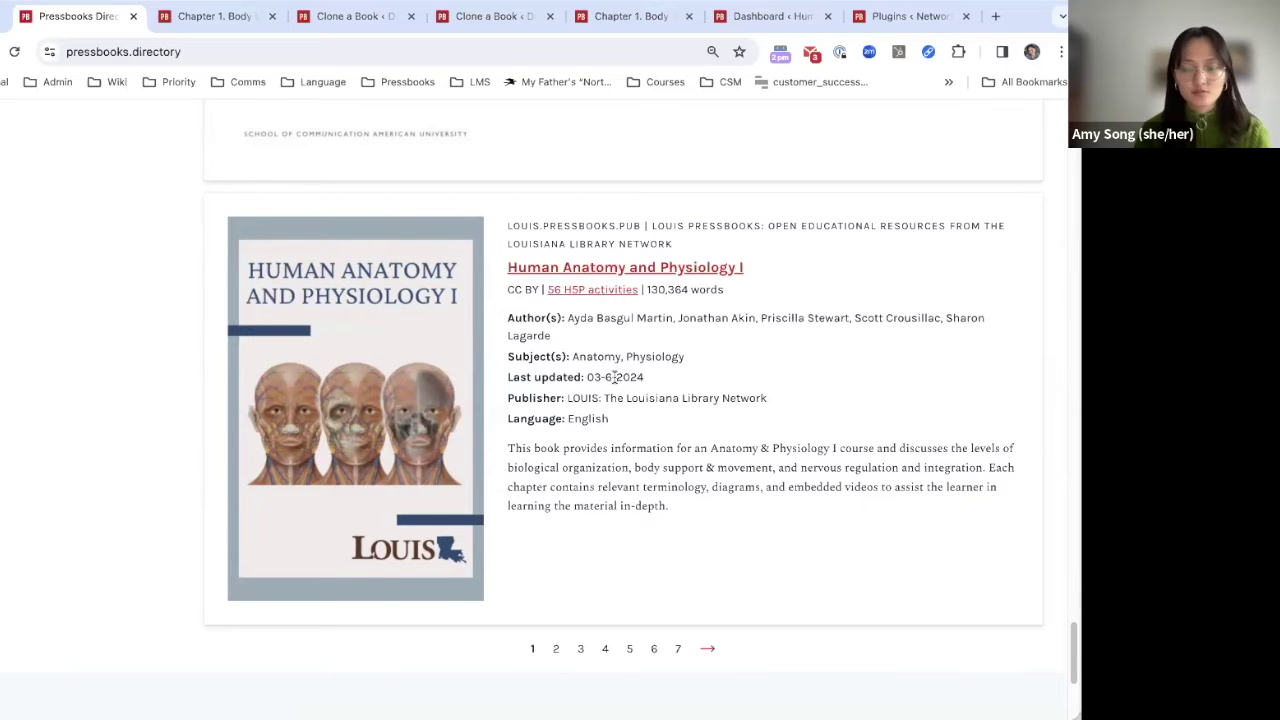
{"action": "scroll", "coordinate": [628, 392], "scroll_direction": "up", "scroll_amount": 20}
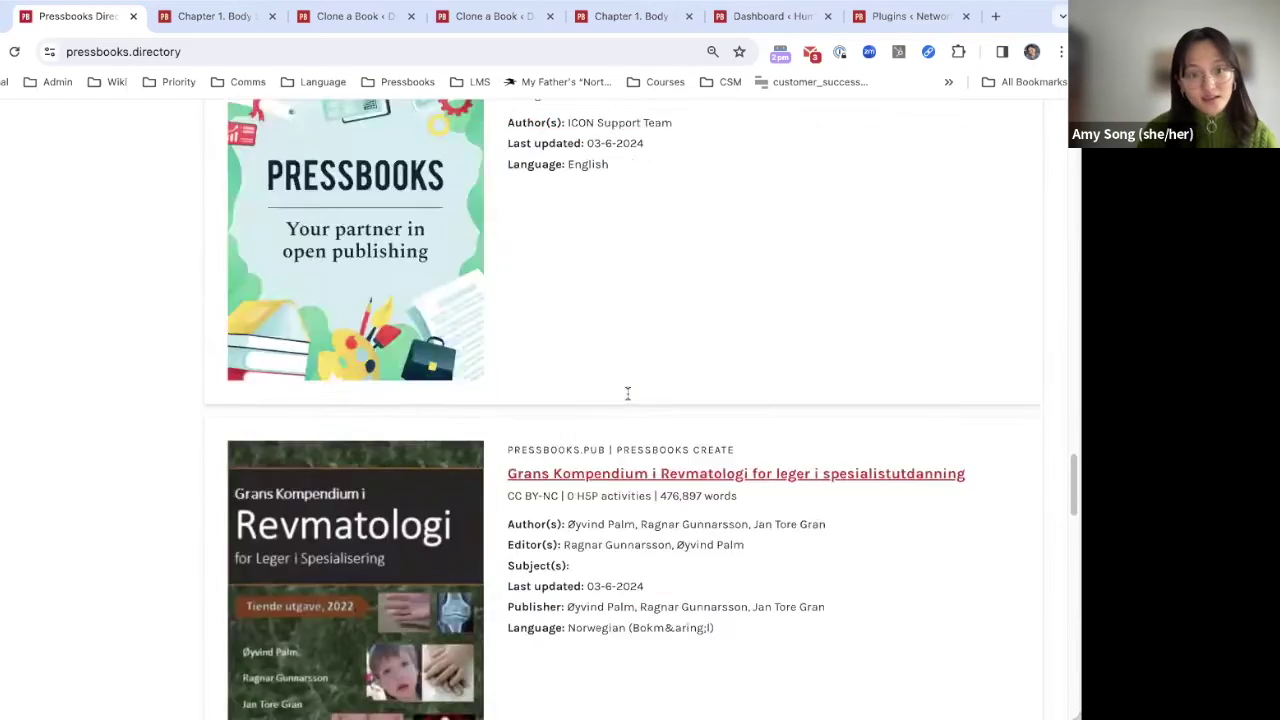
{"action": "scroll", "coordinate": [265, 560], "scroll_direction": "down", "scroll_amount": 5}
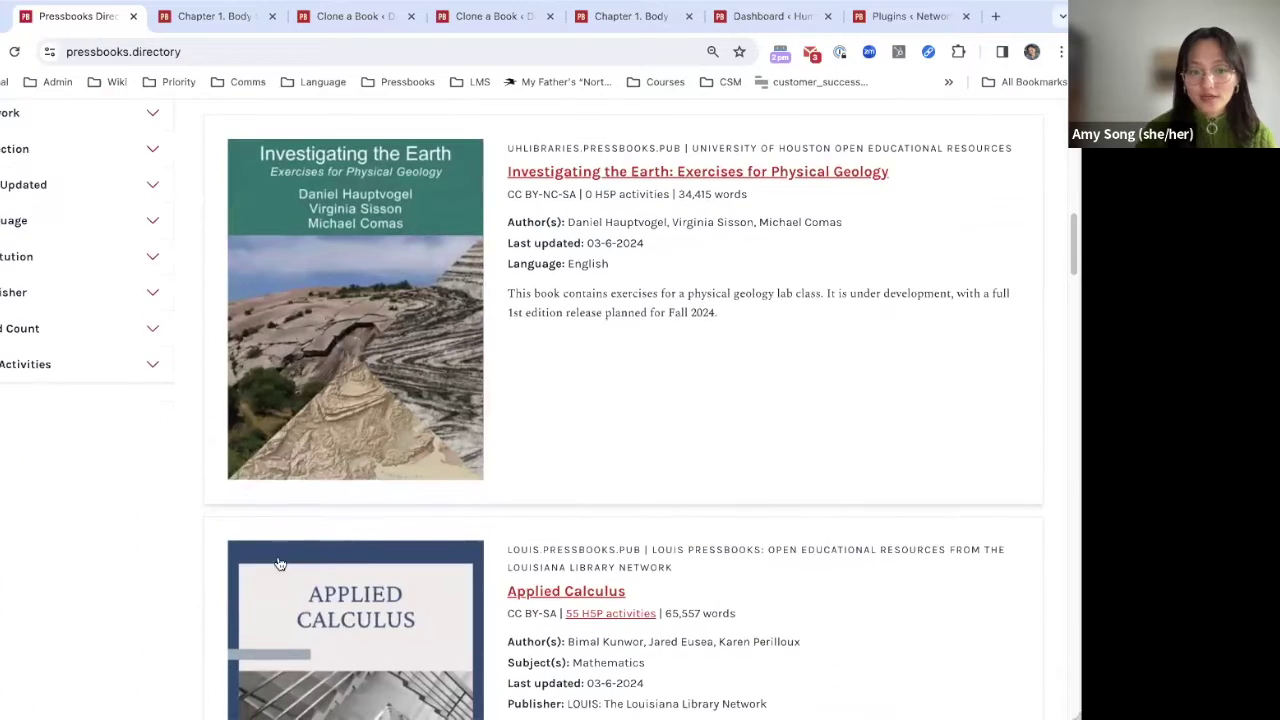
{"action": "scroll", "coordinate": [78, 350], "scroll_direction": "up", "scroll_amount": 1}
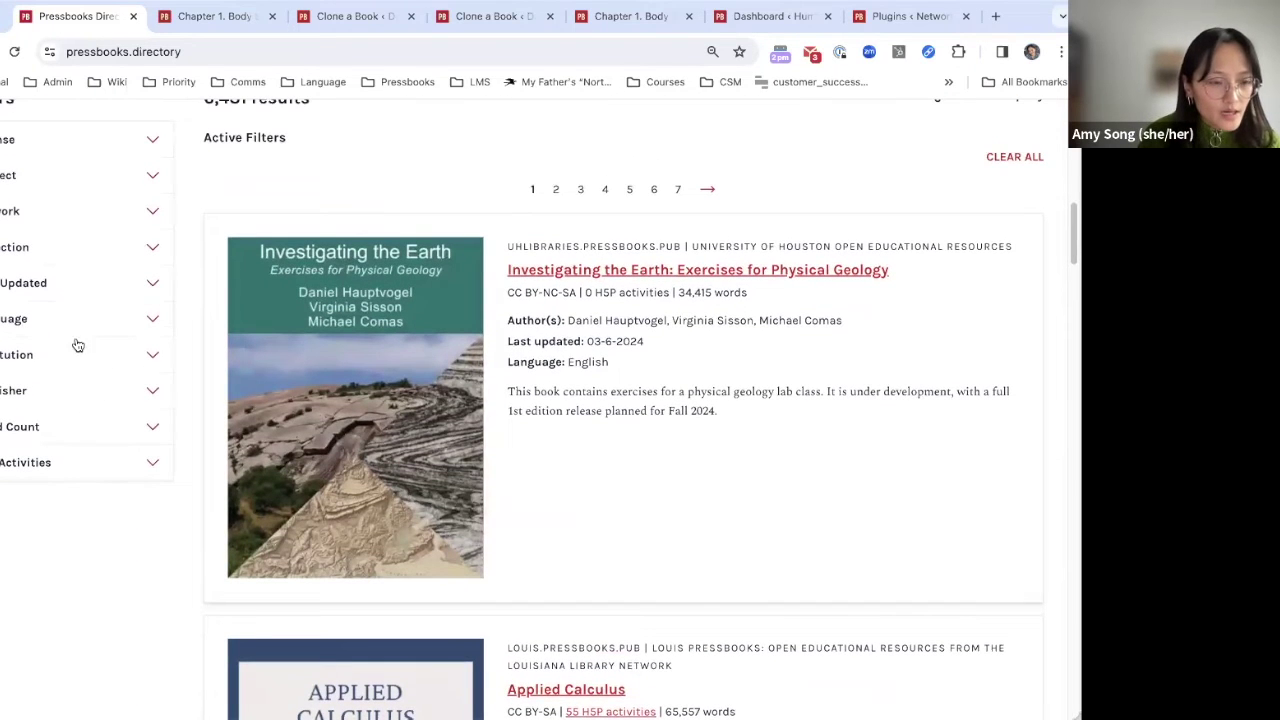
{"action": "left_click", "coordinate": [61, 177]}
{"action": "left_click", "coordinate": [114, 216]}
{"action": "type", "text": "na"}
{"action": "left_click", "coordinate": [133, 277]}
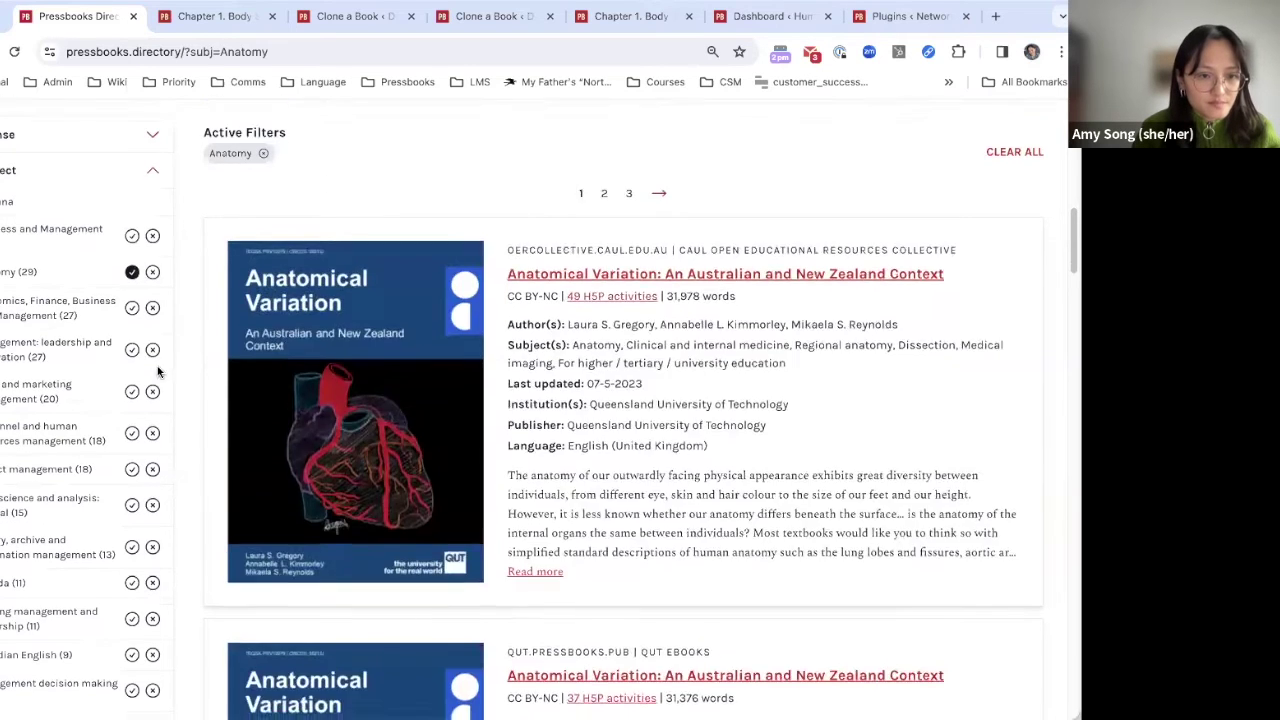
Step: Filter the Anatomy books to those with a minimum of 10 H5P activities and return to the start of the results
{"action": "scroll", "coordinate": [157, 372], "scroll_direction": "down", "scroll_amount": 10}
{"action": "left_click", "coordinate": [67, 328]}
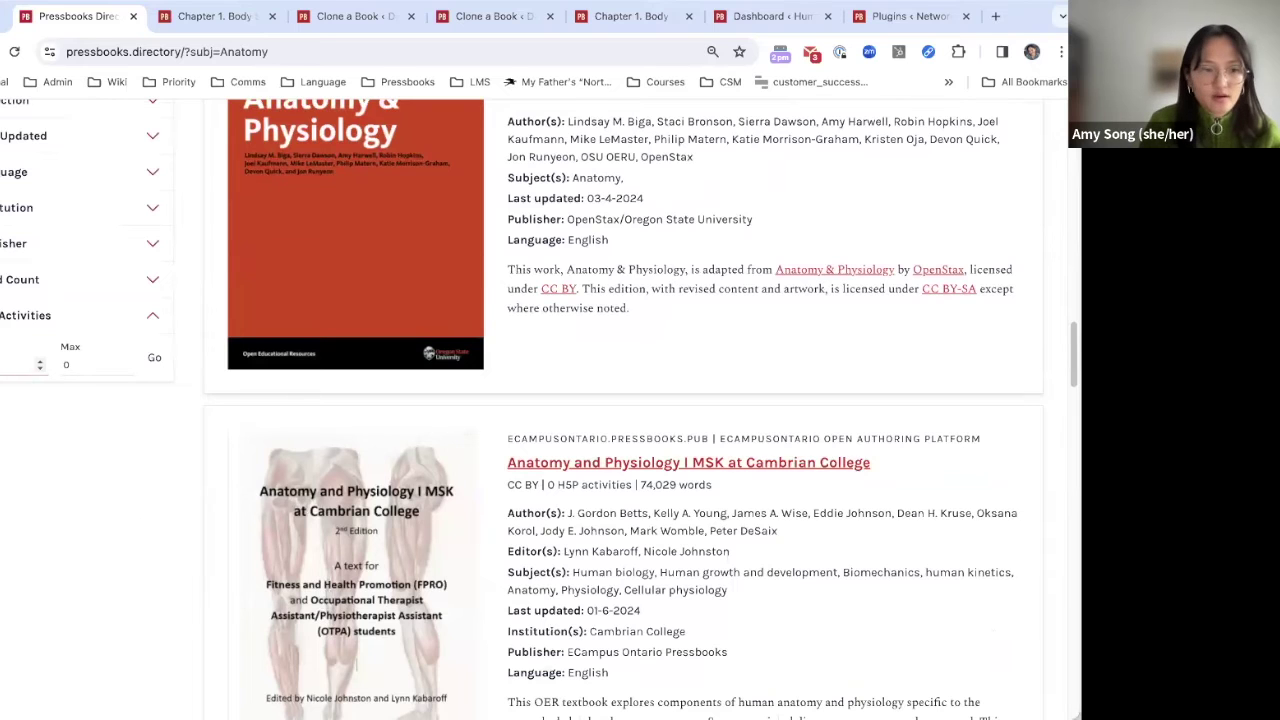
{"action": "left_click", "coordinate": [154, 358]}
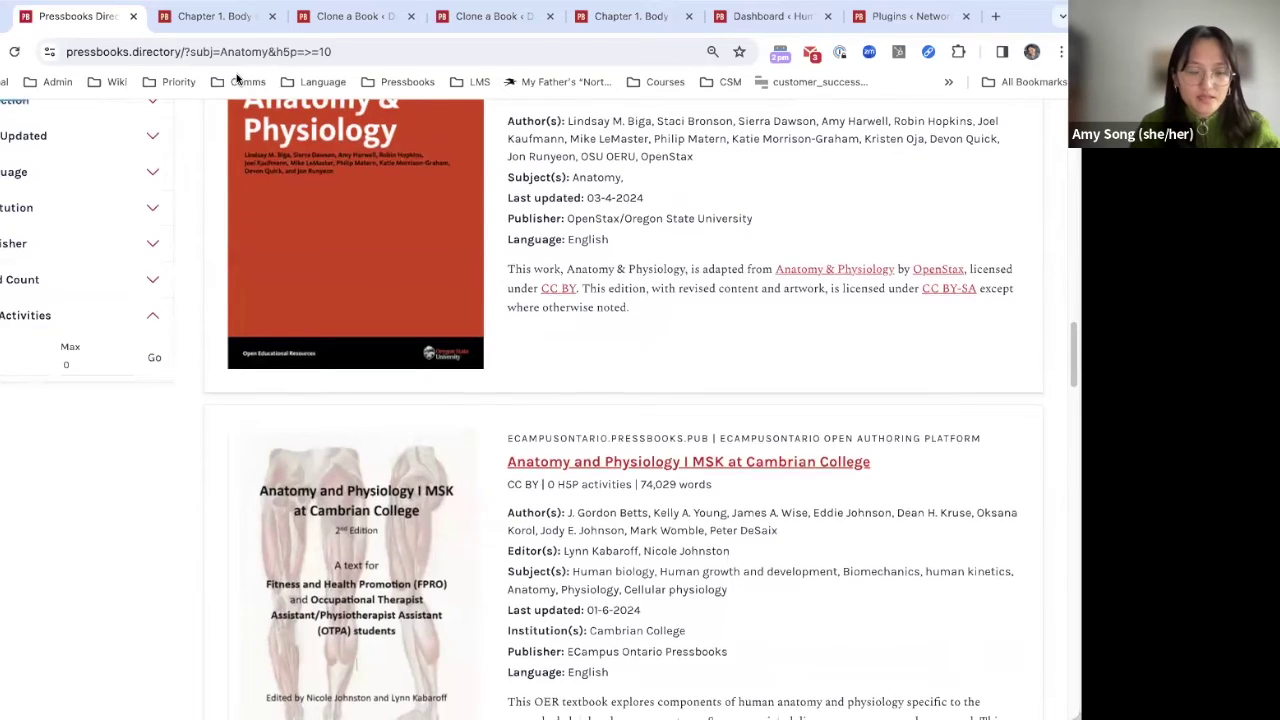
{"action": "scroll", "coordinate": [594, 338], "scroll_direction": "up", "scroll_amount": 4}
{"action": "scroll", "coordinate": [594, 340], "scroll_direction": "up", "scroll_amount": 5}
{"action": "scroll", "coordinate": [683, 394], "scroll_direction": "down", "scroll_amount": 1}
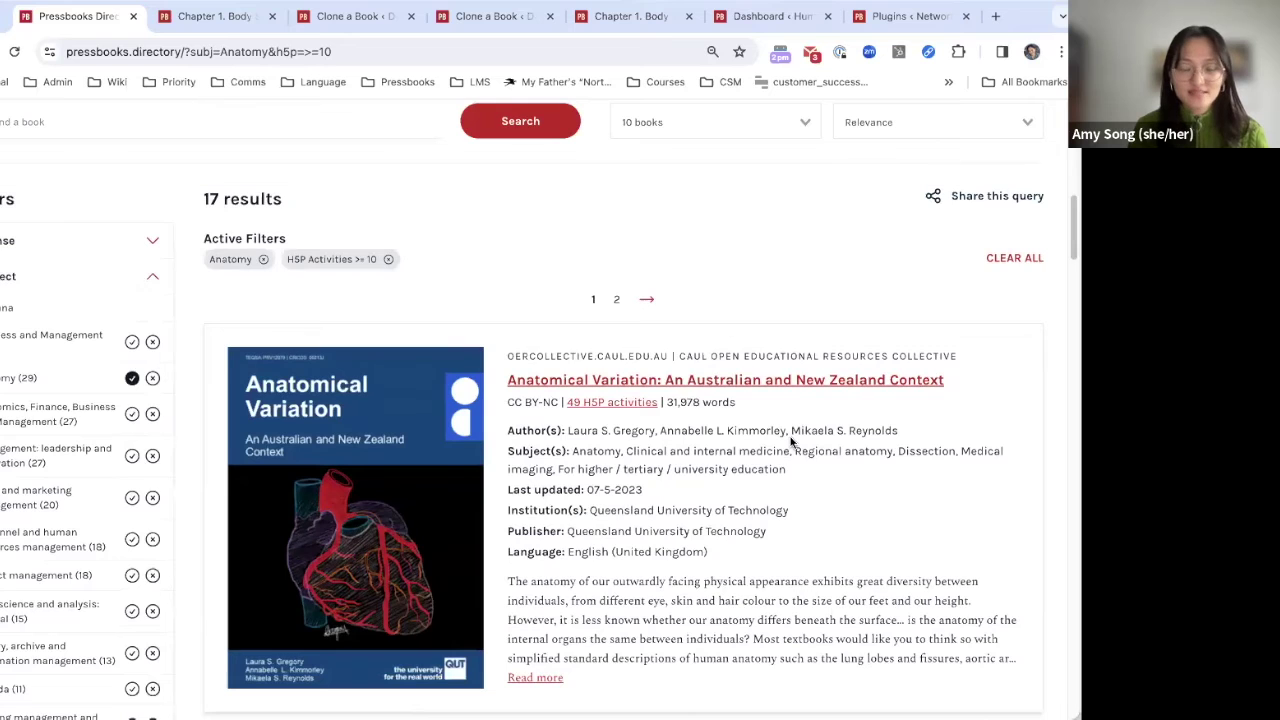
Step: Open the H5P activities list of the CAUL edition of Anatomical Variation: An Australian and New Zealand Context
{"action": "scroll", "coordinate": [790, 440], "scroll_direction": "down", "scroll_amount": 2}
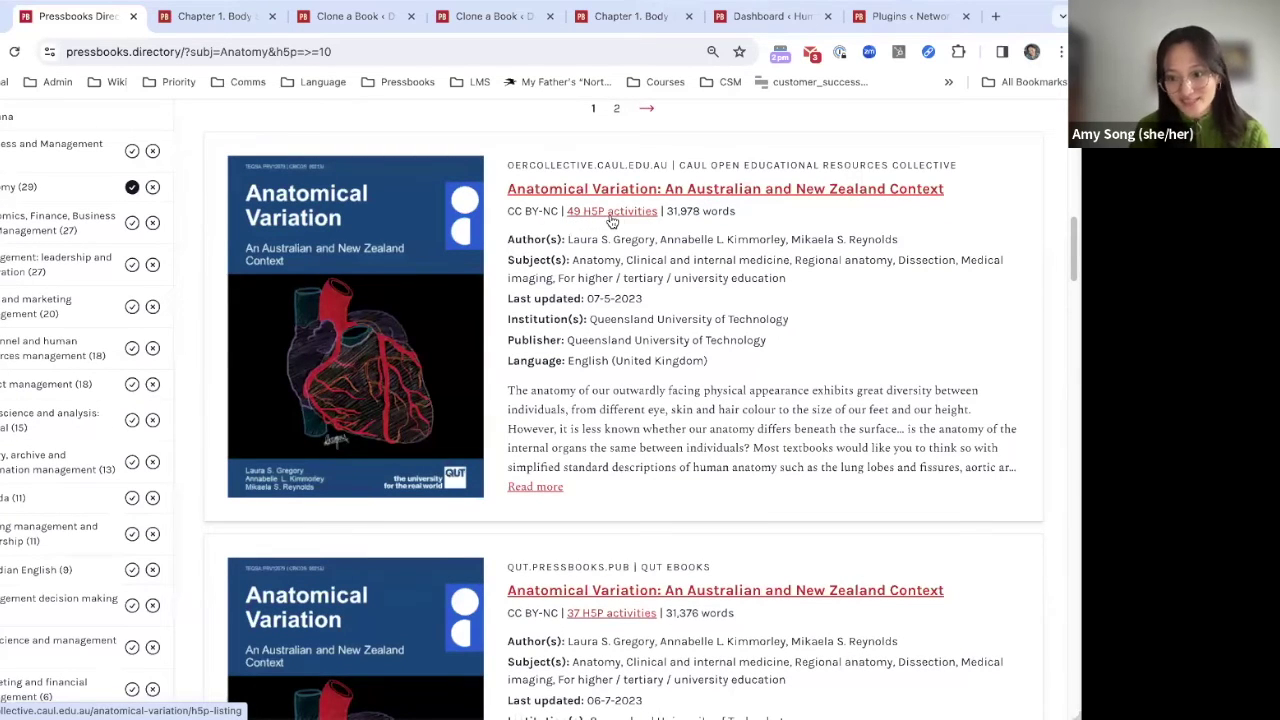
{"action": "left_click", "coordinate": [616, 218]}
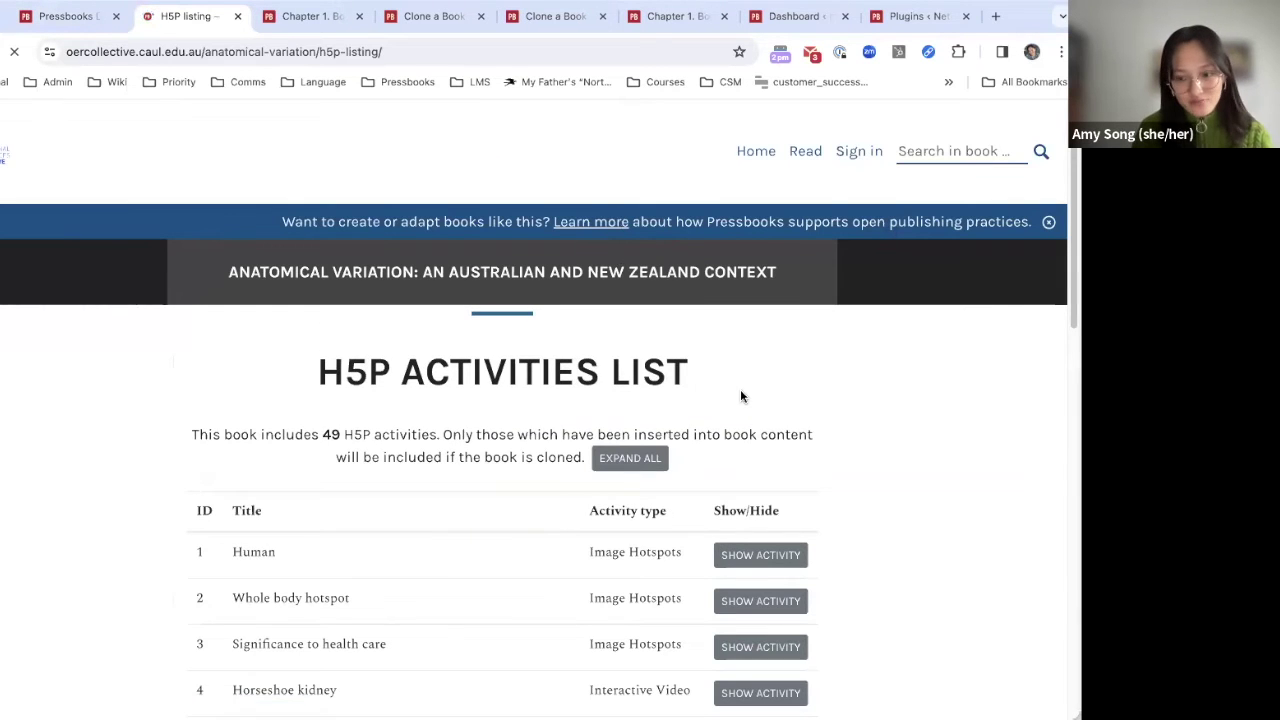
{"action": "scroll", "coordinate": [743, 372], "scroll_direction": "down", "scroll_amount": 3}
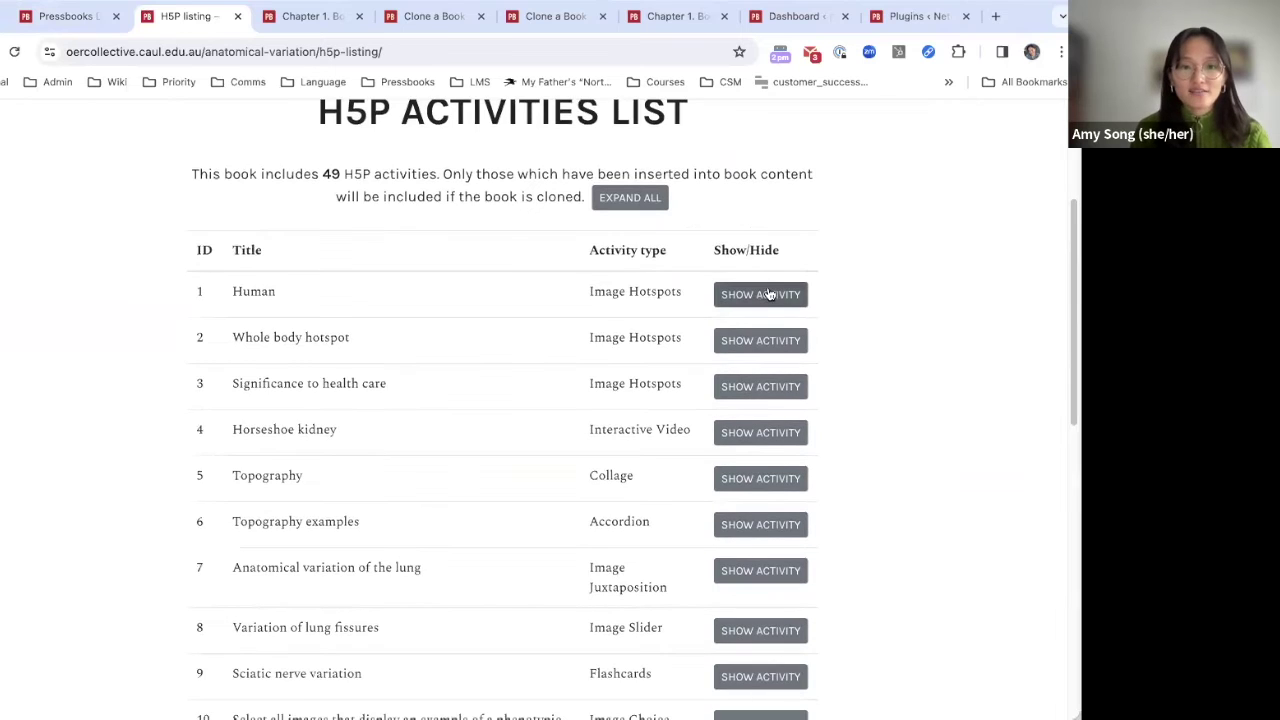
Step: Preview the Human image hotspots activity, open and close its liver hotspot, and hide the activity again
{"action": "left_click", "coordinate": [766, 292]}
{"action": "scroll", "coordinate": [834, 449], "scroll_direction": "down", "scroll_amount": 7}
{"action": "scroll", "coordinate": [430, 422], "scroll_direction": "up", "scroll_amount": 3}
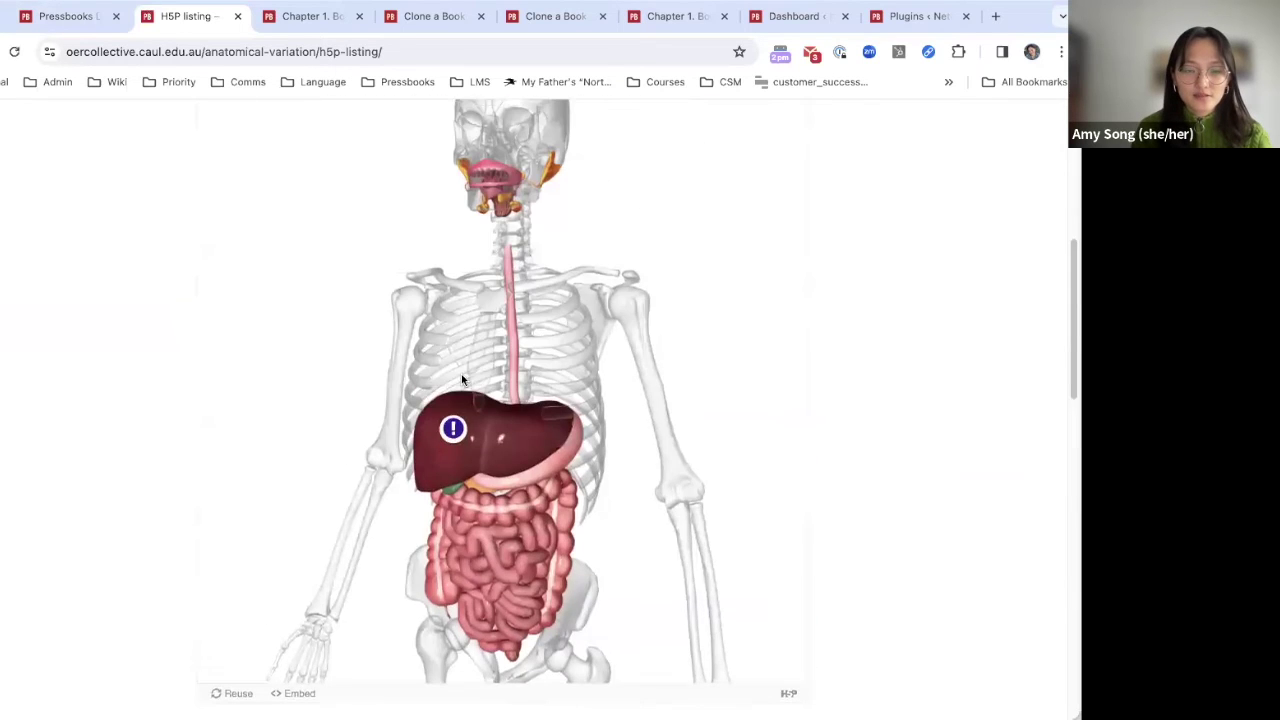
{"action": "left_click", "coordinate": [453, 430]}
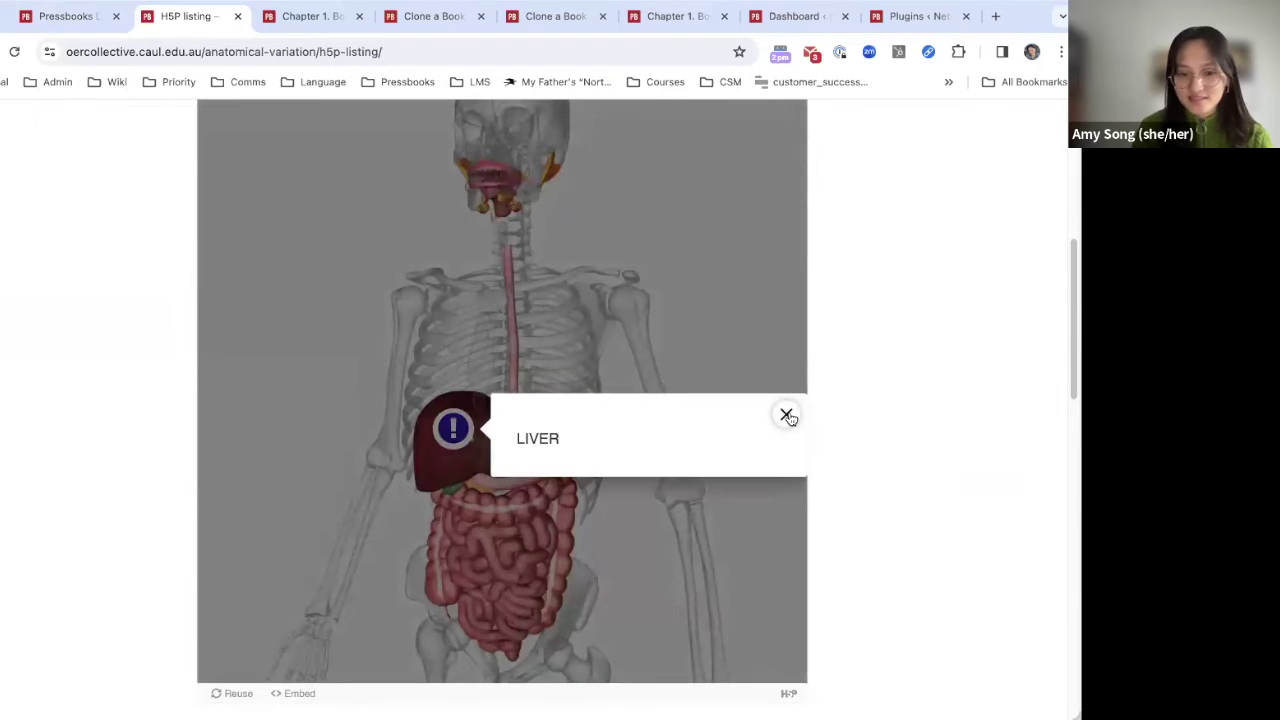
{"action": "left_click", "coordinate": [787, 415]}
{"action": "scroll", "coordinate": [790, 415], "scroll_direction": "up", "scroll_amount": 3}
{"action": "left_click", "coordinate": [780, 382]}
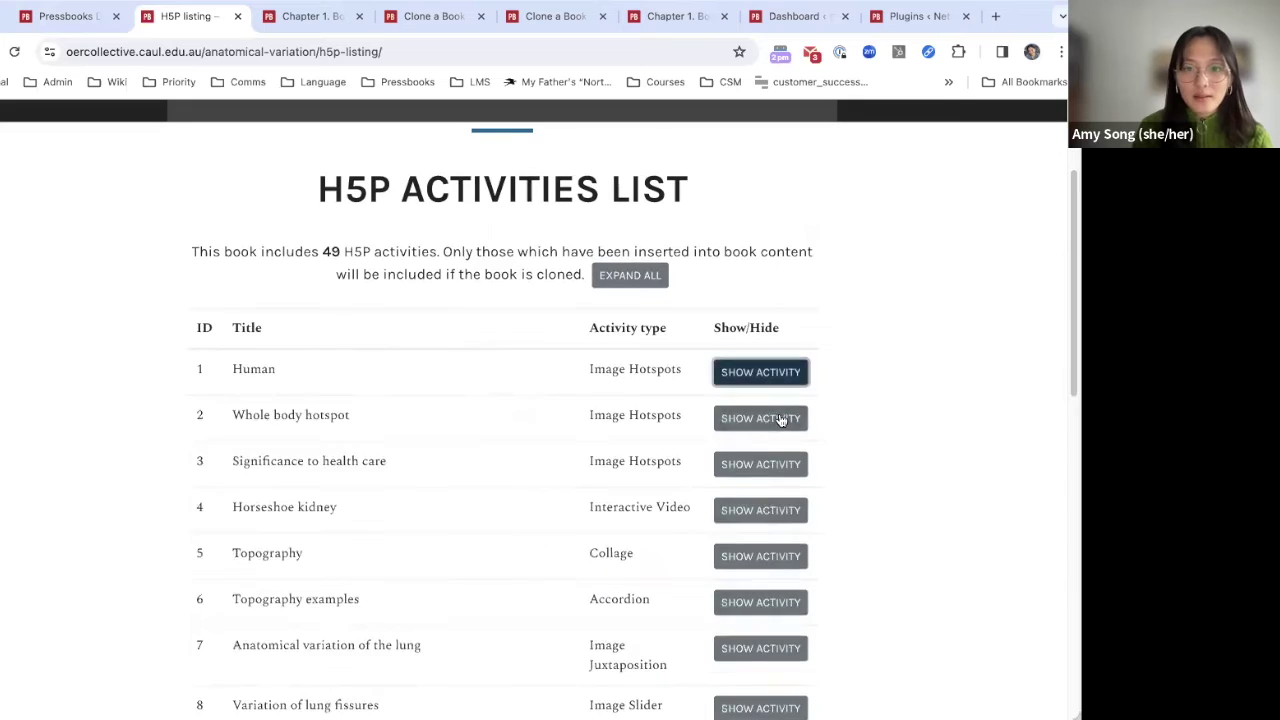
Step: Look through page 3 of the H5P activities list, then return to page 1 and browse its activities
{"action": "scroll", "coordinate": [770, 440], "scroll_direction": "down", "scroll_amount": 10}
{"action": "left_click", "coordinate": [511, 526]}
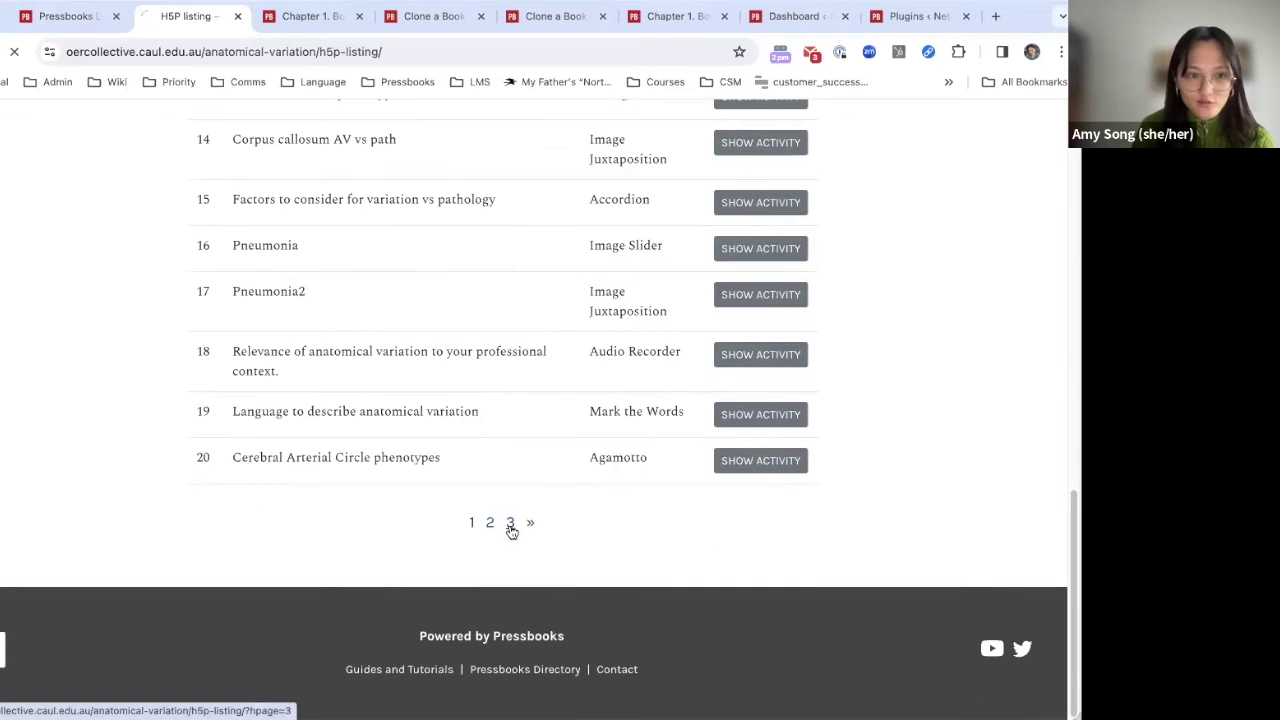
{"action": "left_click", "coordinate": [49, 17]}
{"action": "left_click", "coordinate": [188, 16]}
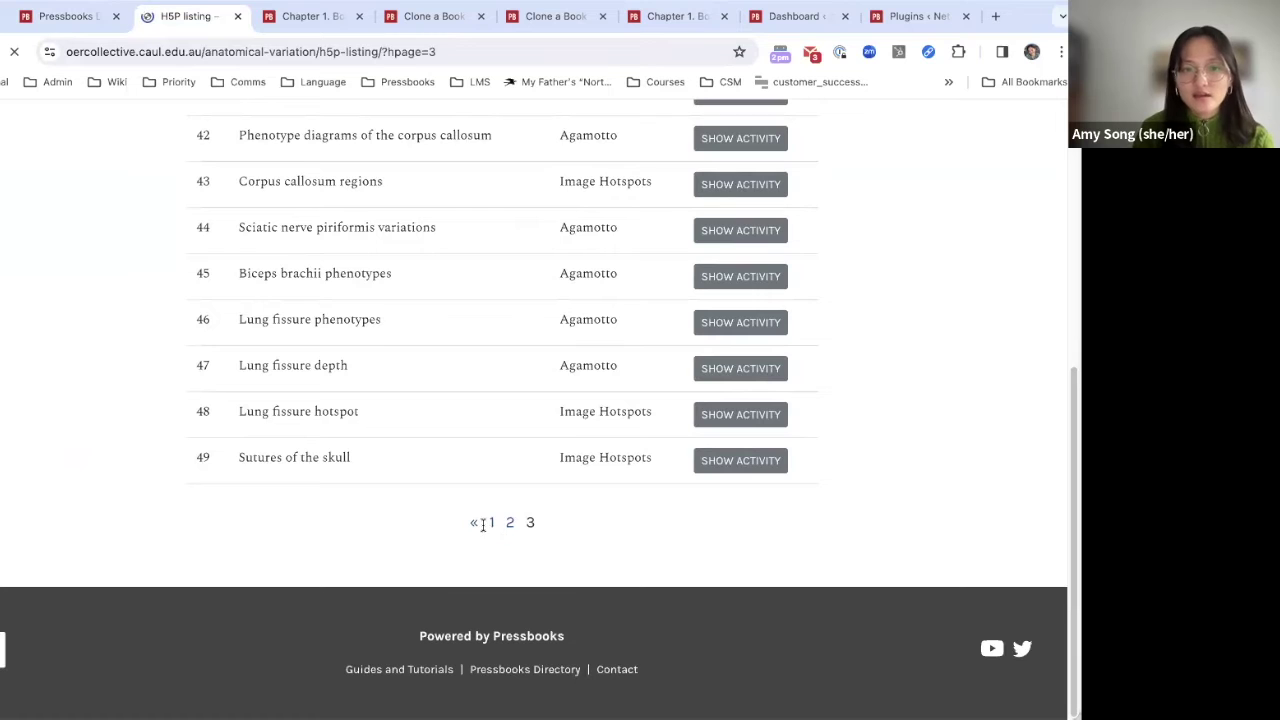
{"action": "left_click", "coordinate": [494, 523]}
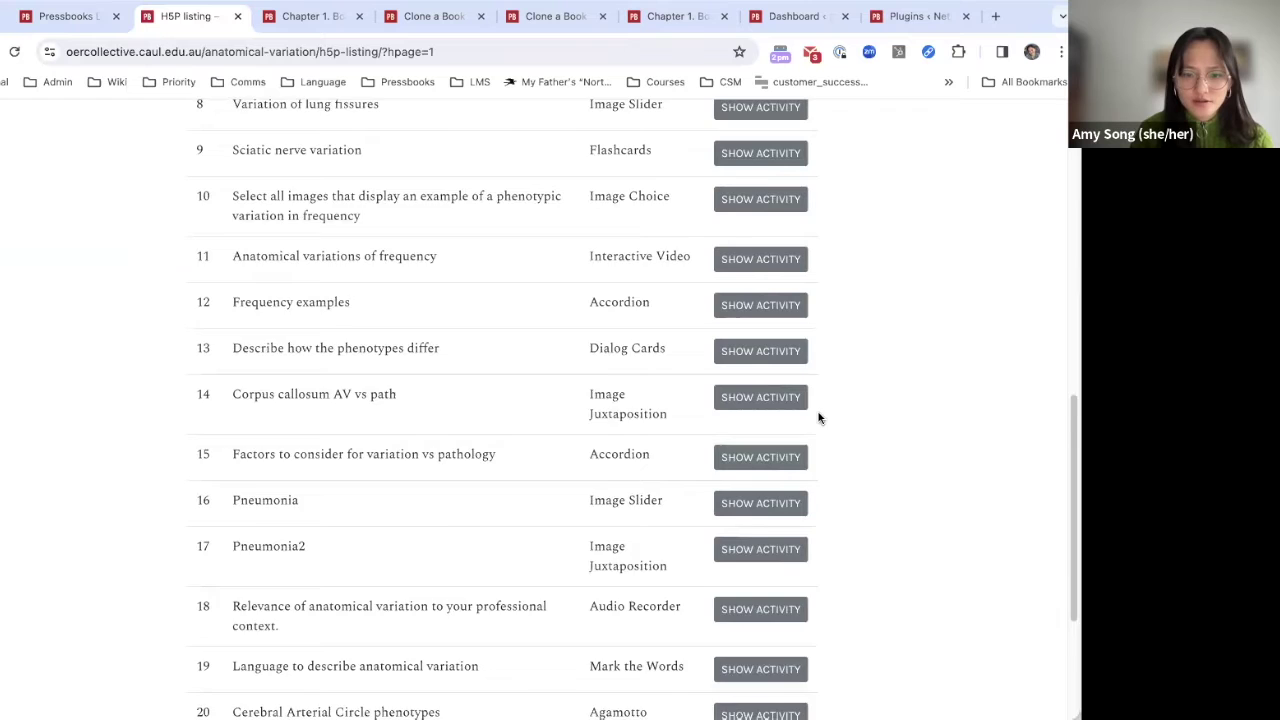
{"action": "scroll", "coordinate": [825, 445], "scroll_direction": "down", "scroll_amount": 2}
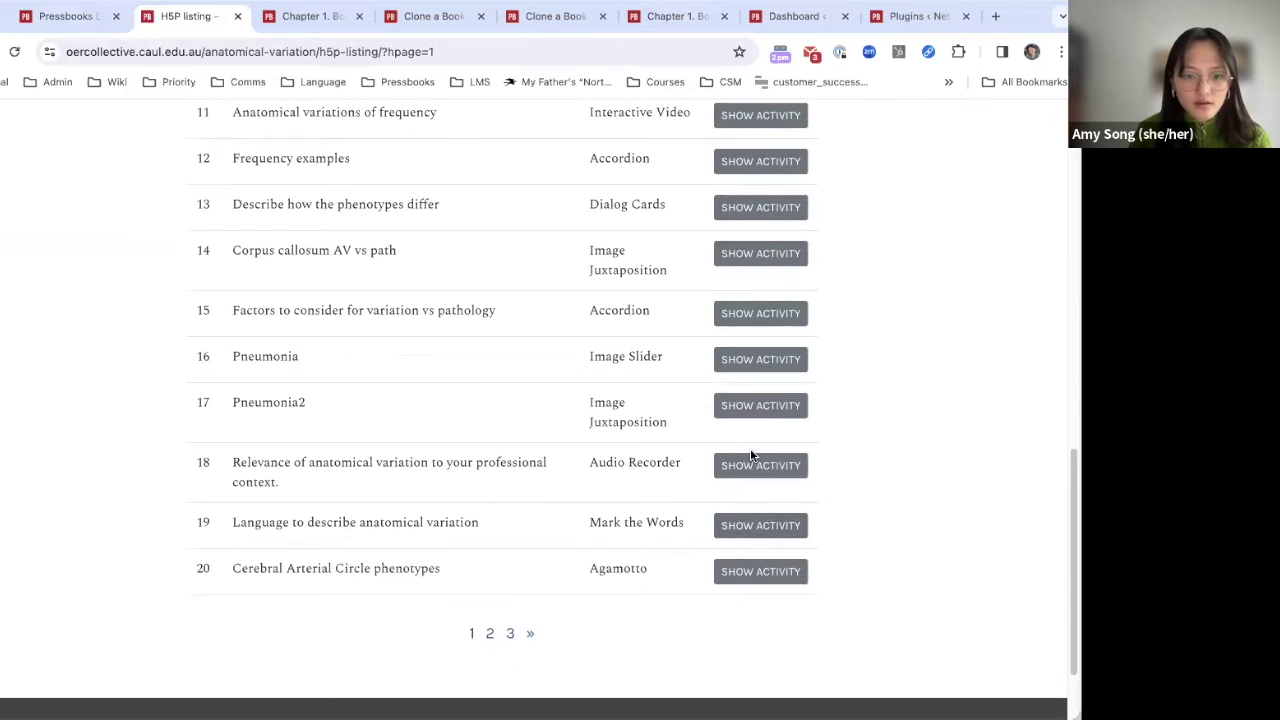
Step: Preview the Pneumonia image slider activity, going to its second X-ray image and back to the first
{"action": "left_click", "coordinate": [749, 360]}
{"action": "scroll", "coordinate": [826, 534], "scroll_direction": "down", "scroll_amount": 4}
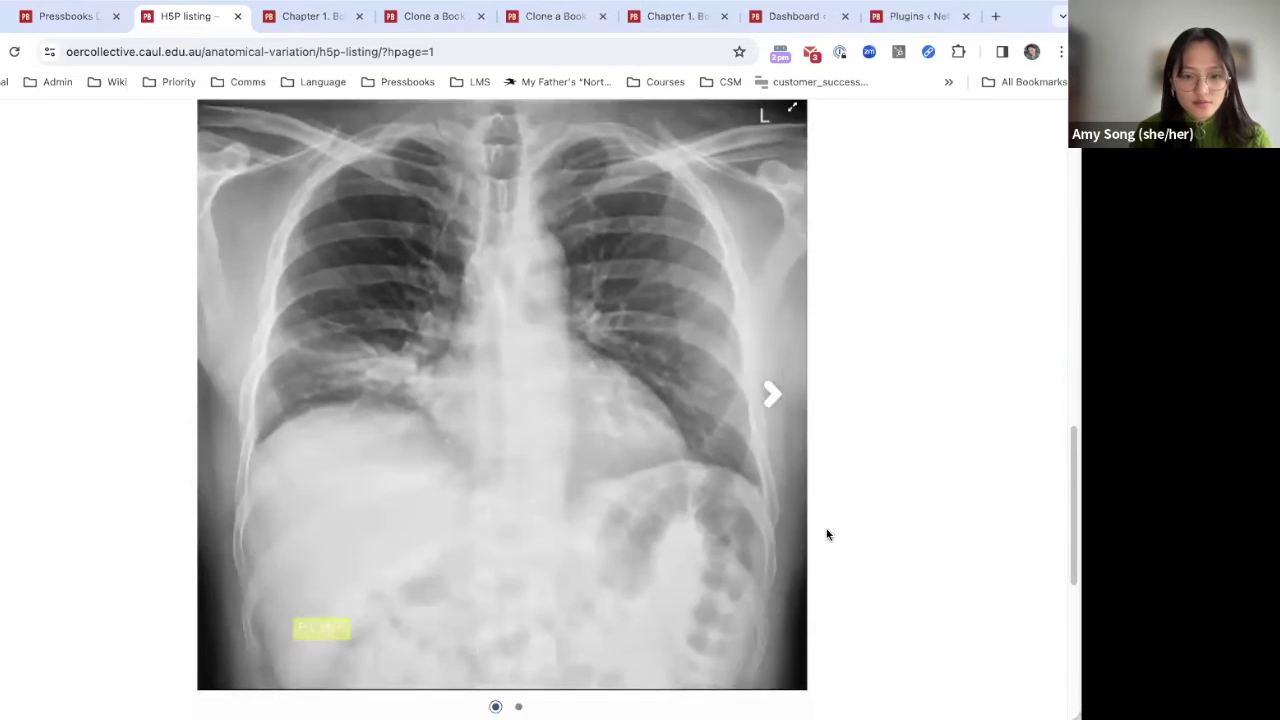
{"action": "scroll", "coordinate": [826, 534], "scroll_direction": "down", "scroll_amount": 5}
{"action": "scroll", "coordinate": [797, 460], "scroll_direction": "up", "scroll_amount": 2}
{"action": "left_click", "coordinate": [771, 206]}
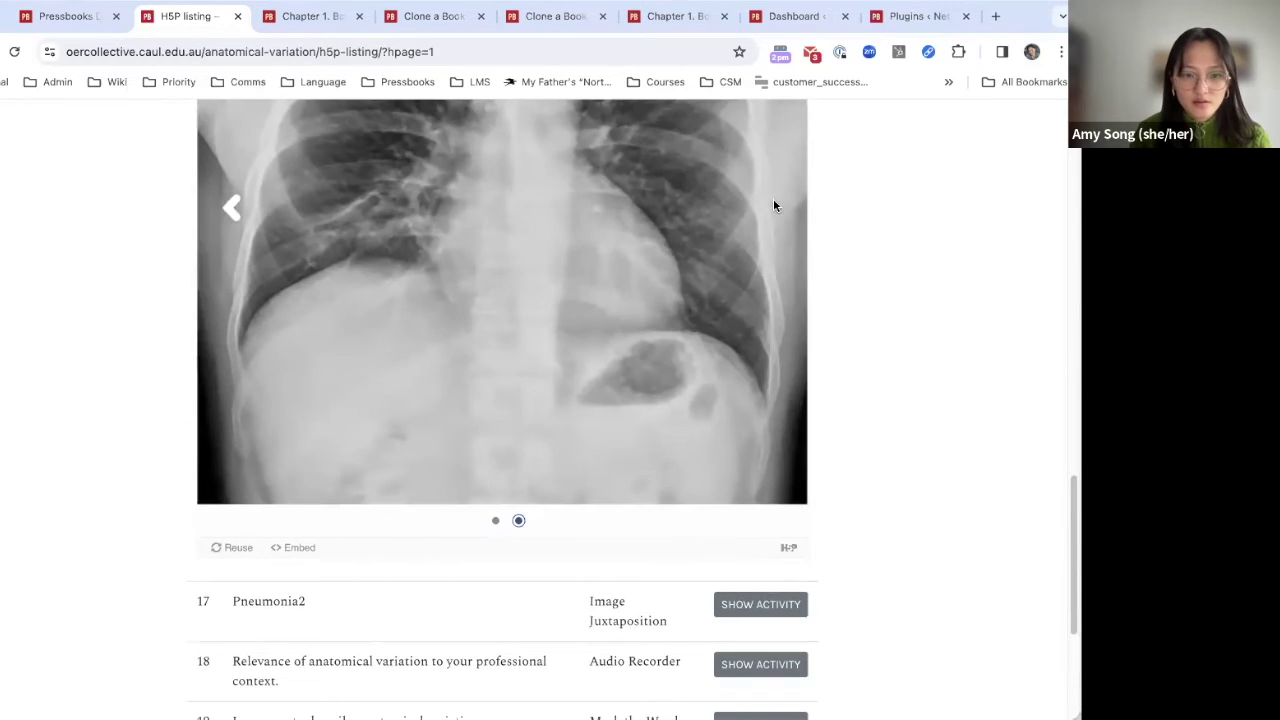
{"action": "scroll", "coordinate": [740, 350], "scroll_direction": "up", "scroll_amount": 3}
{"action": "left_click", "coordinate": [228, 445]}
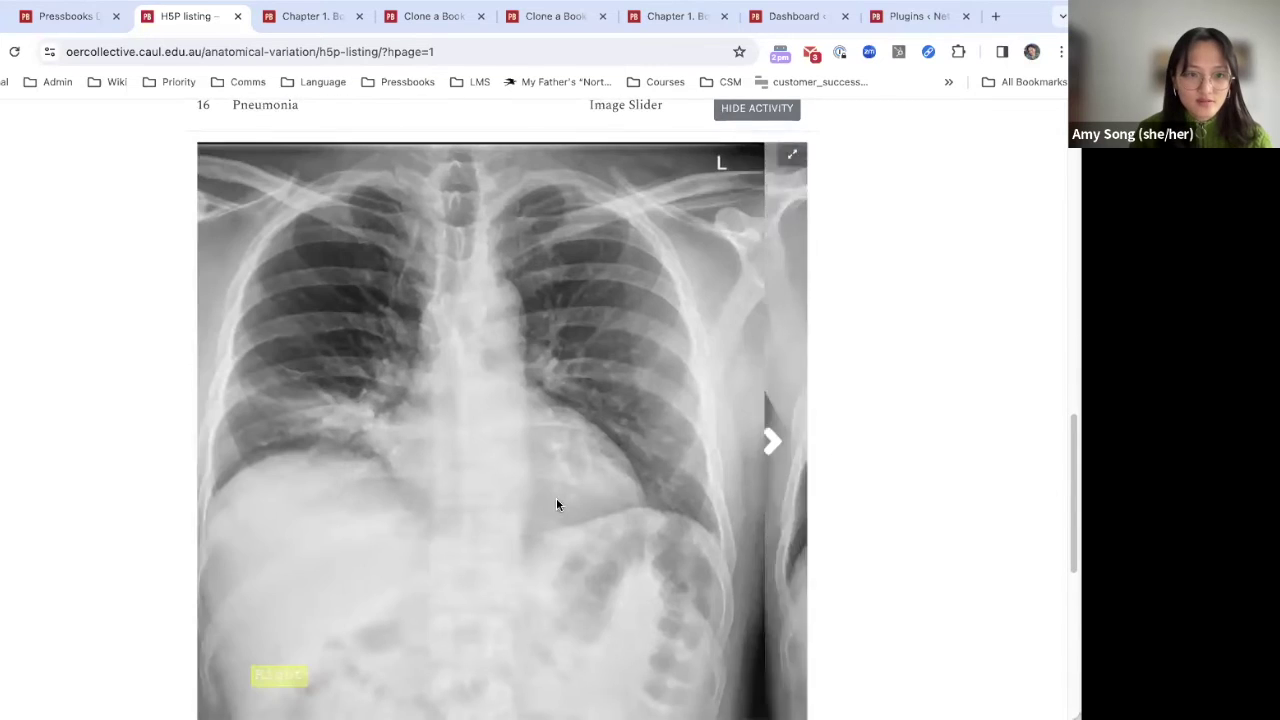
{"action": "scroll", "coordinate": [862, 487], "scroll_direction": "down", "scroll_amount": 3}
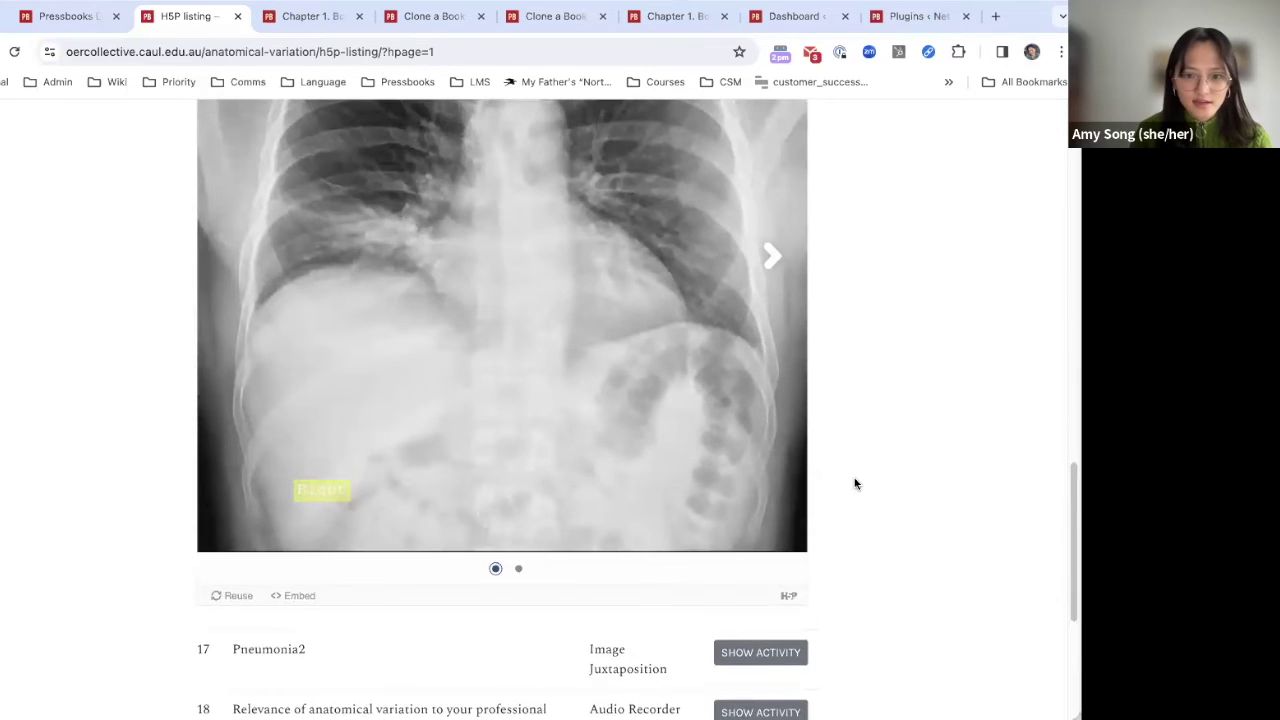
{"action": "scroll", "coordinate": [854, 484], "scroll_direction": "up", "scroll_amount": 3}
Step: Download the Pneumonia activity for reuse as an .h5p file
{"action": "scroll", "coordinate": [854, 484], "scroll_direction": "down", "scroll_amount": 4}
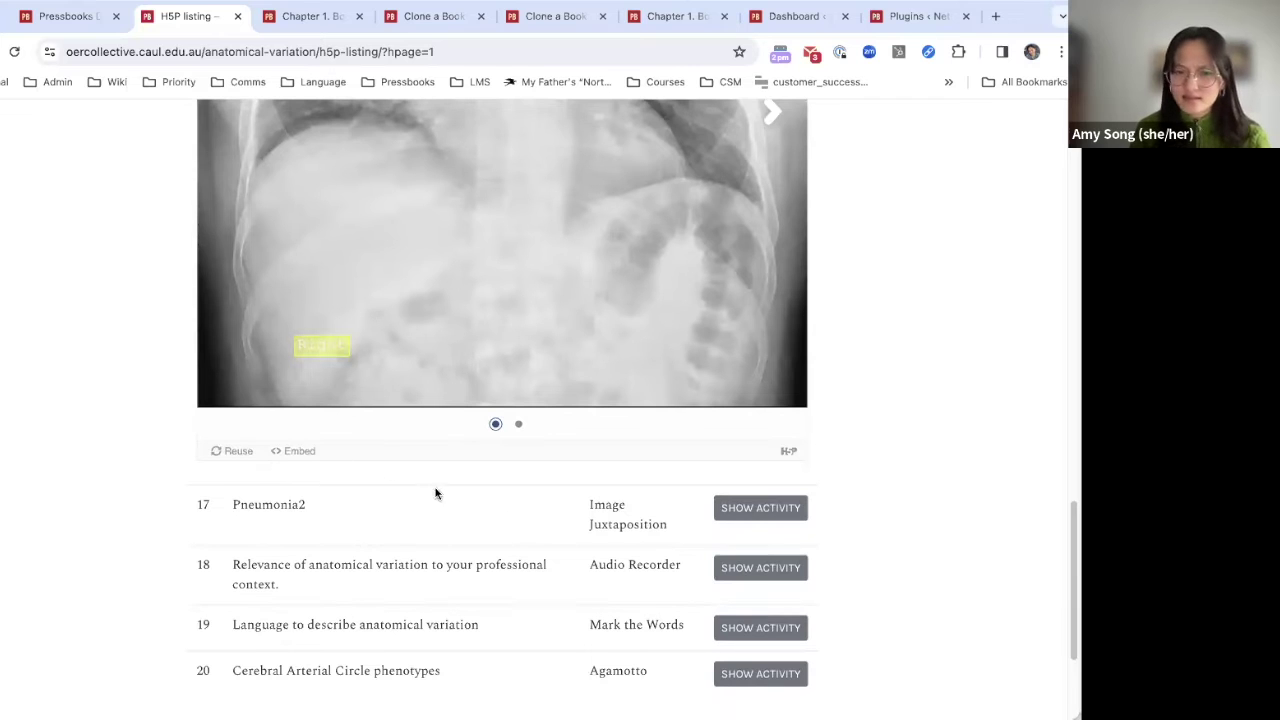
{"action": "left_click", "coordinate": [236, 451]}
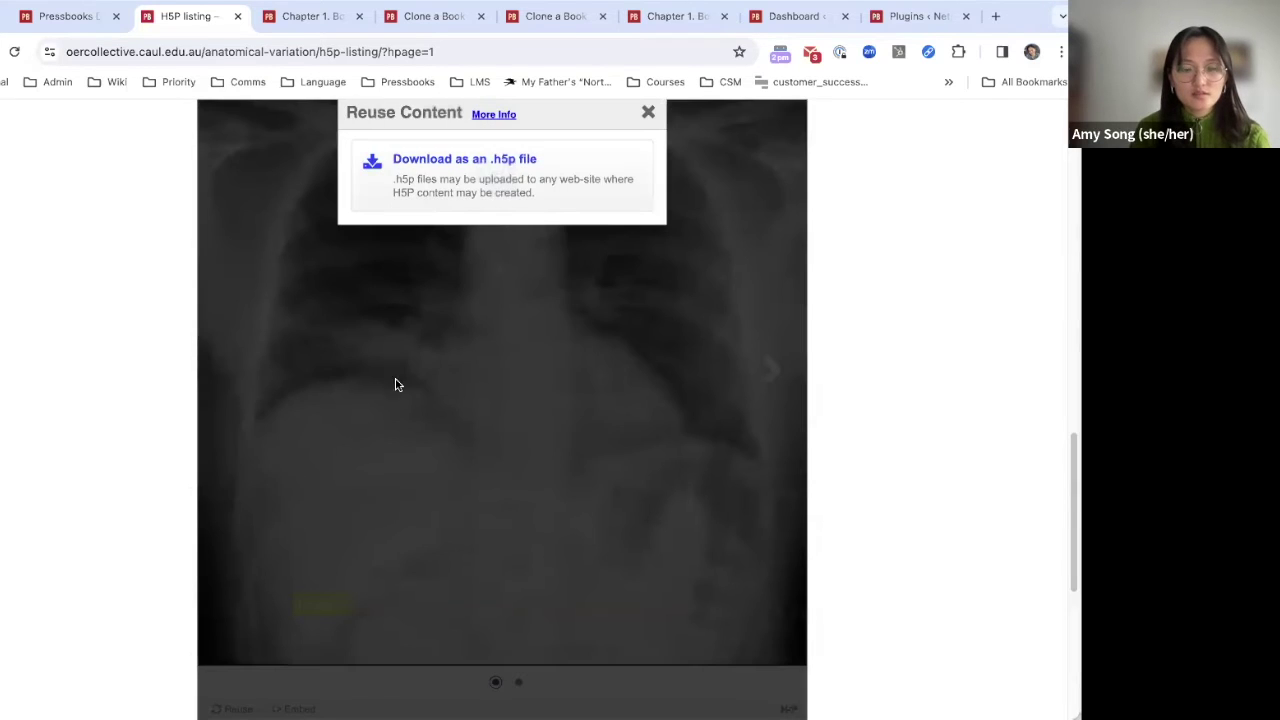
{"action": "left_click", "coordinate": [563, 173]}
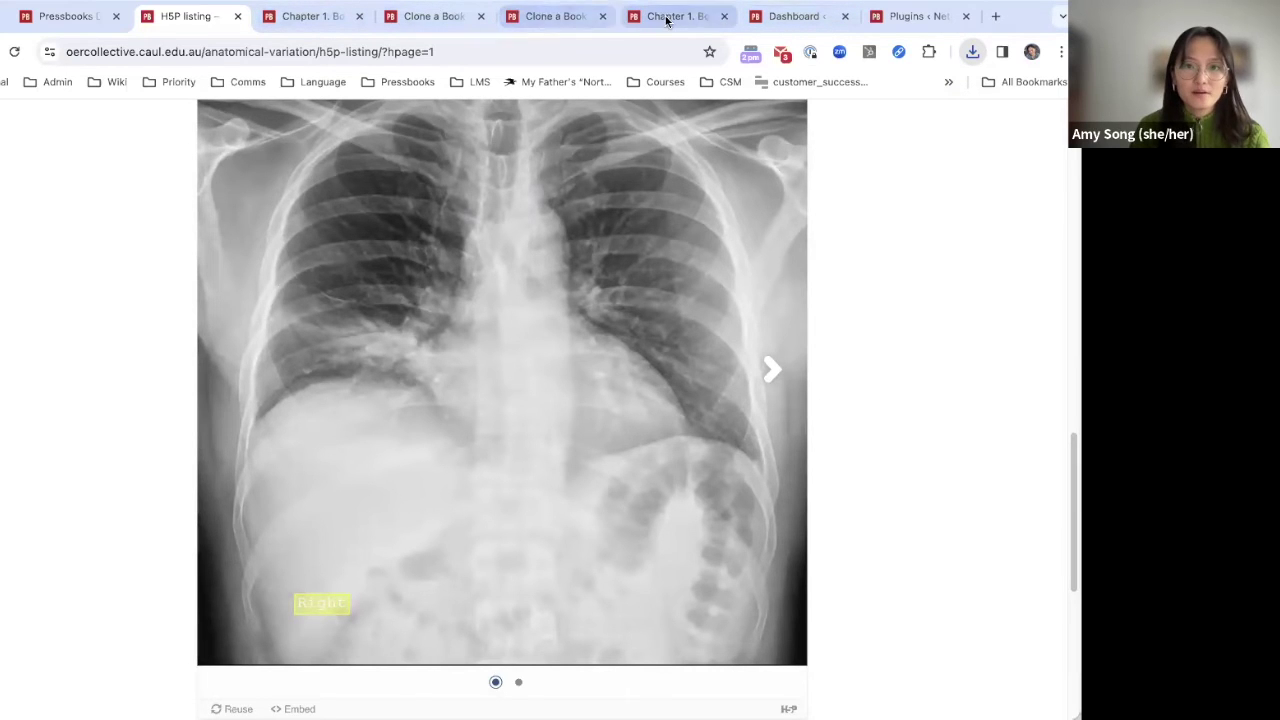
Step: Upload pneumonia-16.h5p as new H5P content in the cloned Human Anatomy and Physiology I book
{"action": "left_click", "coordinate": [760, 20]}
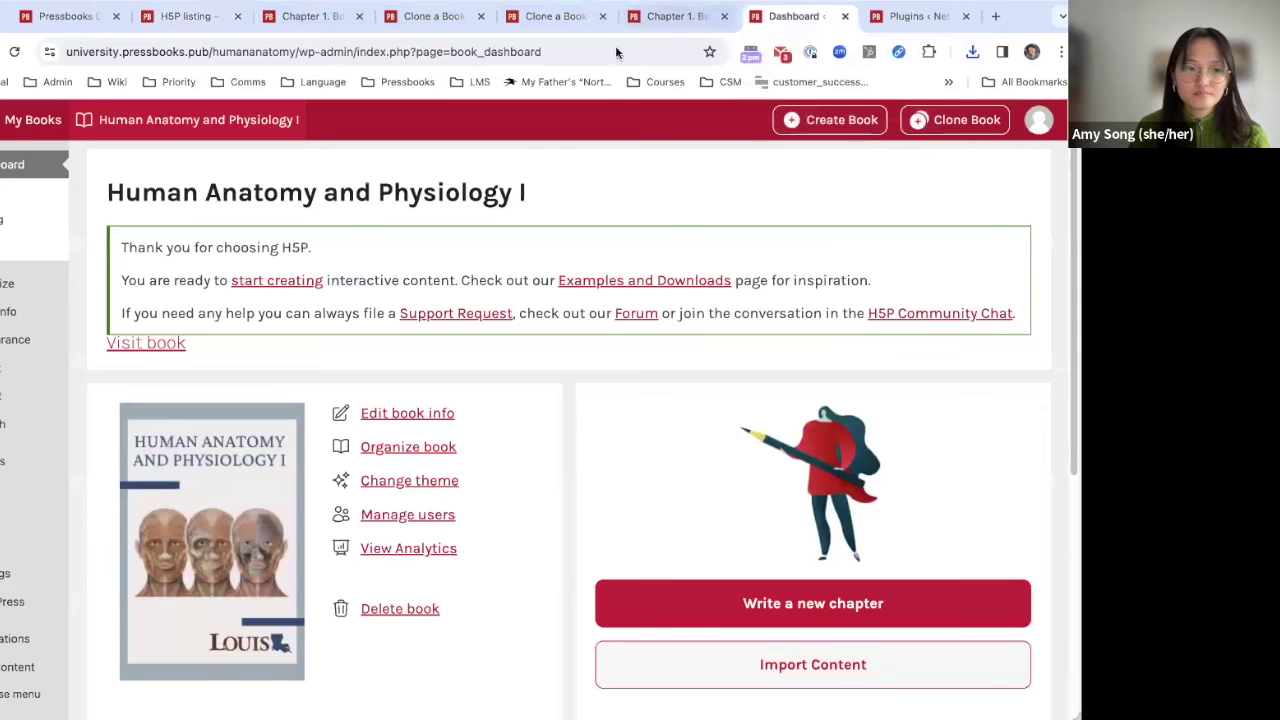
{"action": "left_click", "coordinate": [17, 667]}
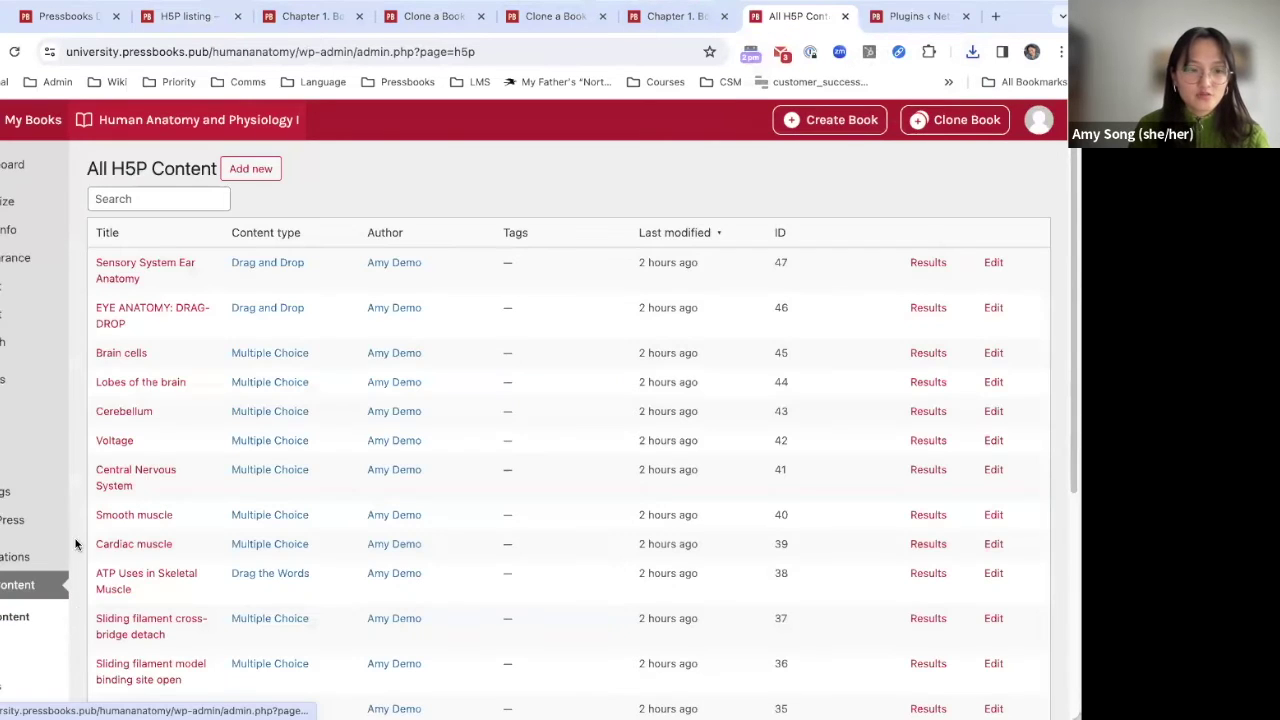
{"action": "left_click", "coordinate": [250, 170]}
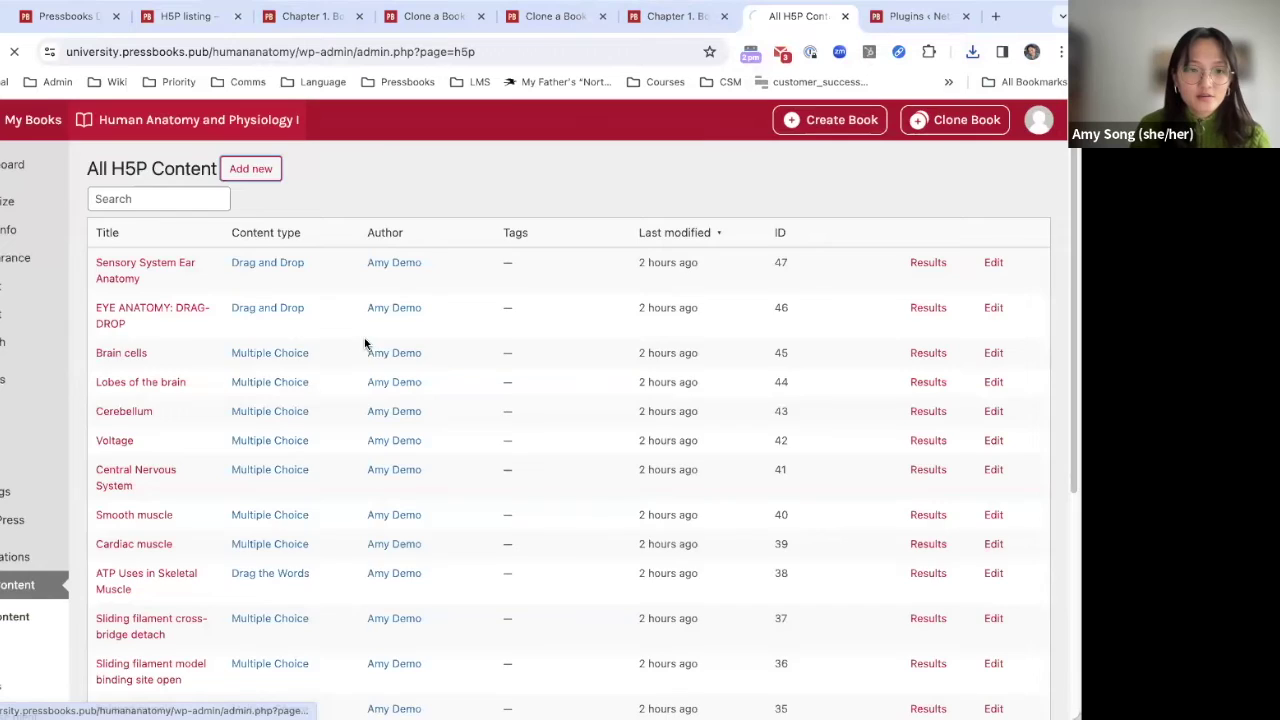
{"action": "left_click", "coordinate": [216, 322]}
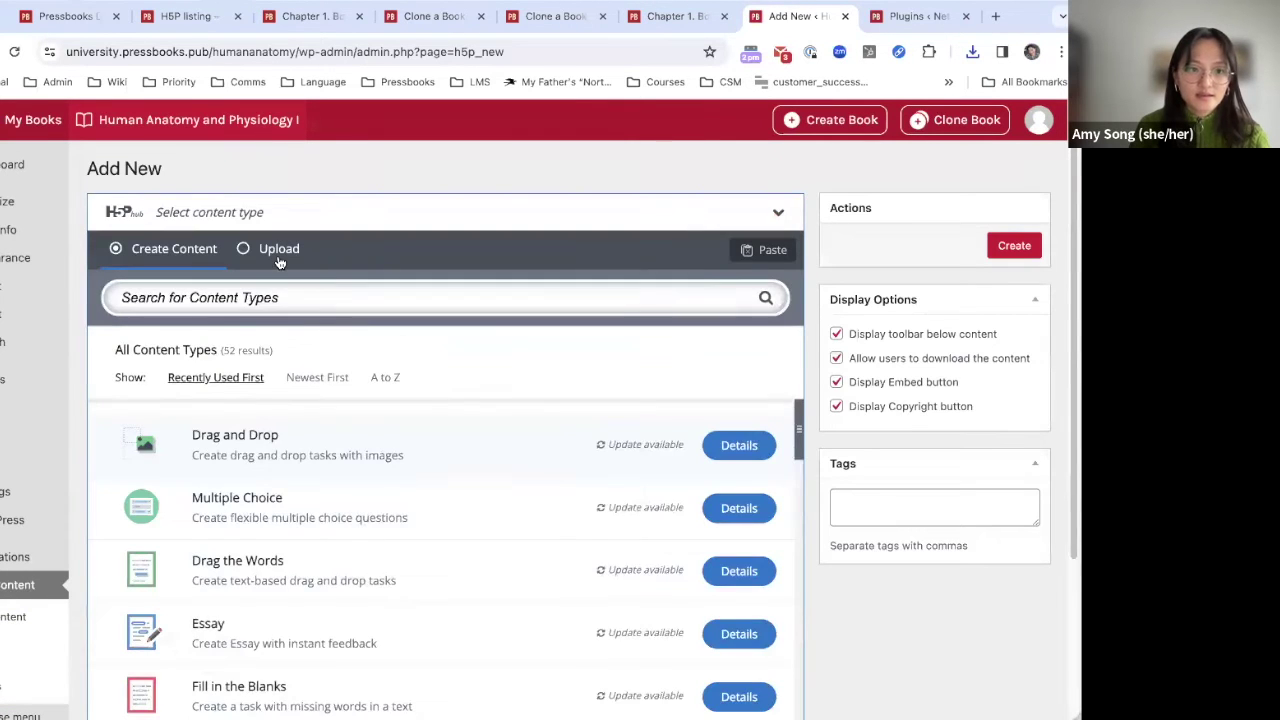
{"action": "left_click", "coordinate": [279, 255]}
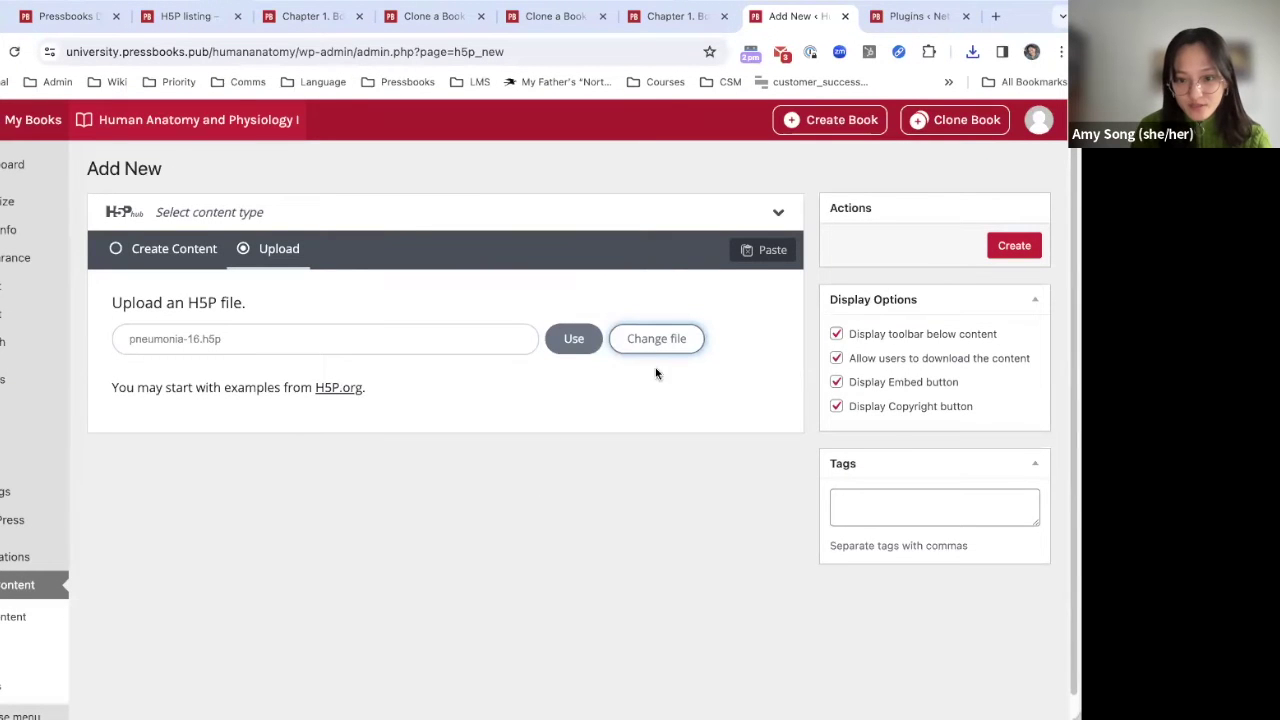
{"action": "left_click", "coordinate": [580, 346]}
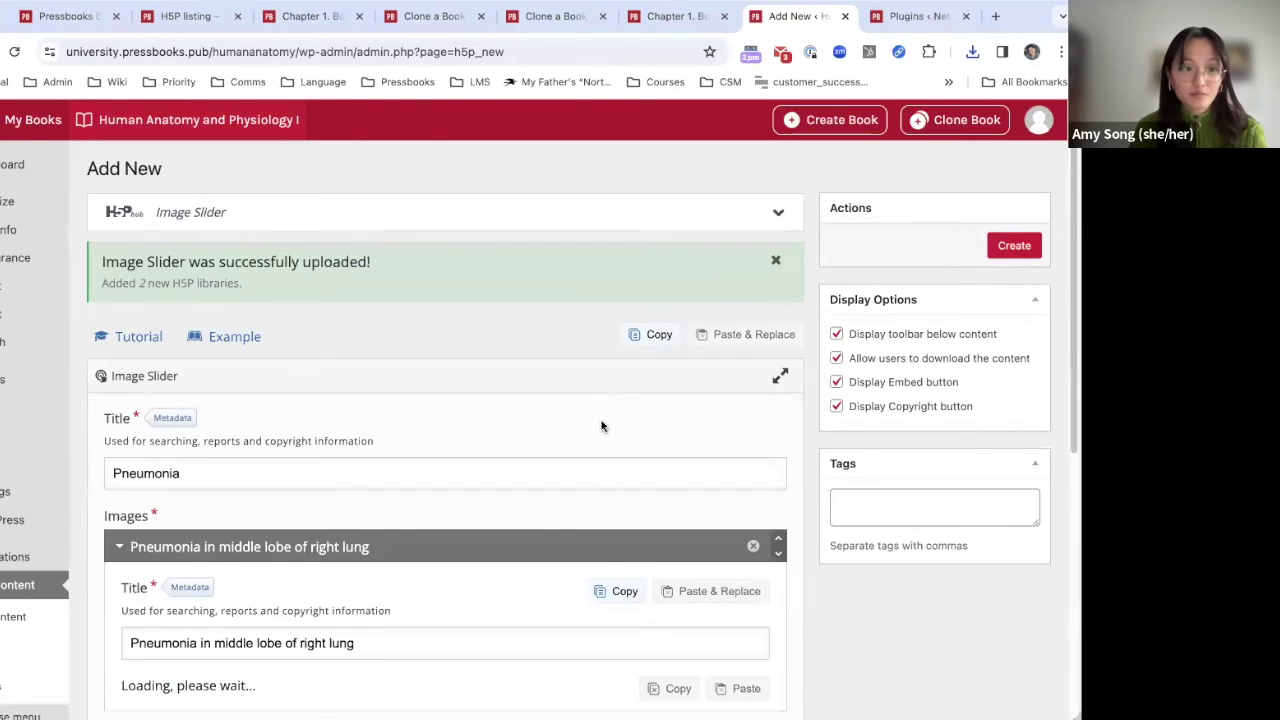
Step: Change the title of the uploaded image slider to "Image of Pneumonia"
{"action": "scroll", "coordinate": [555, 527], "scroll_direction": "down", "scroll_amount": 4}
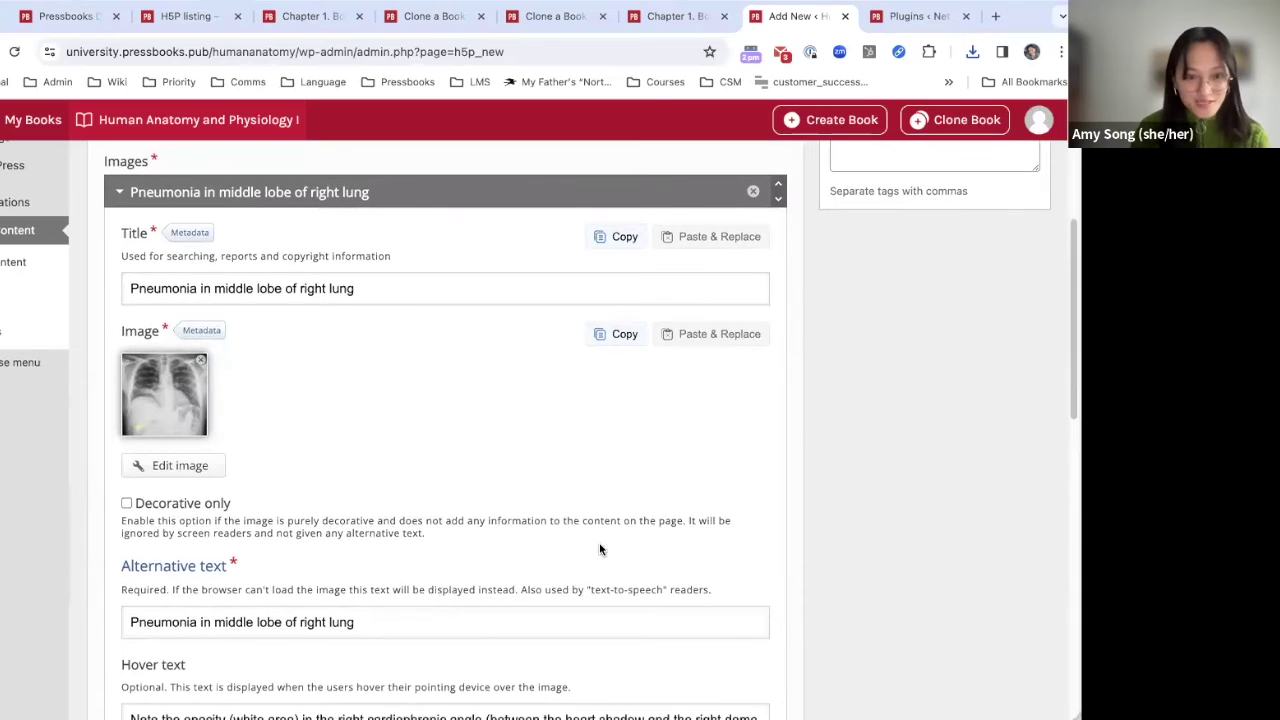
{"action": "scroll", "coordinate": [600, 551], "scroll_direction": "up", "scroll_amount": 3}
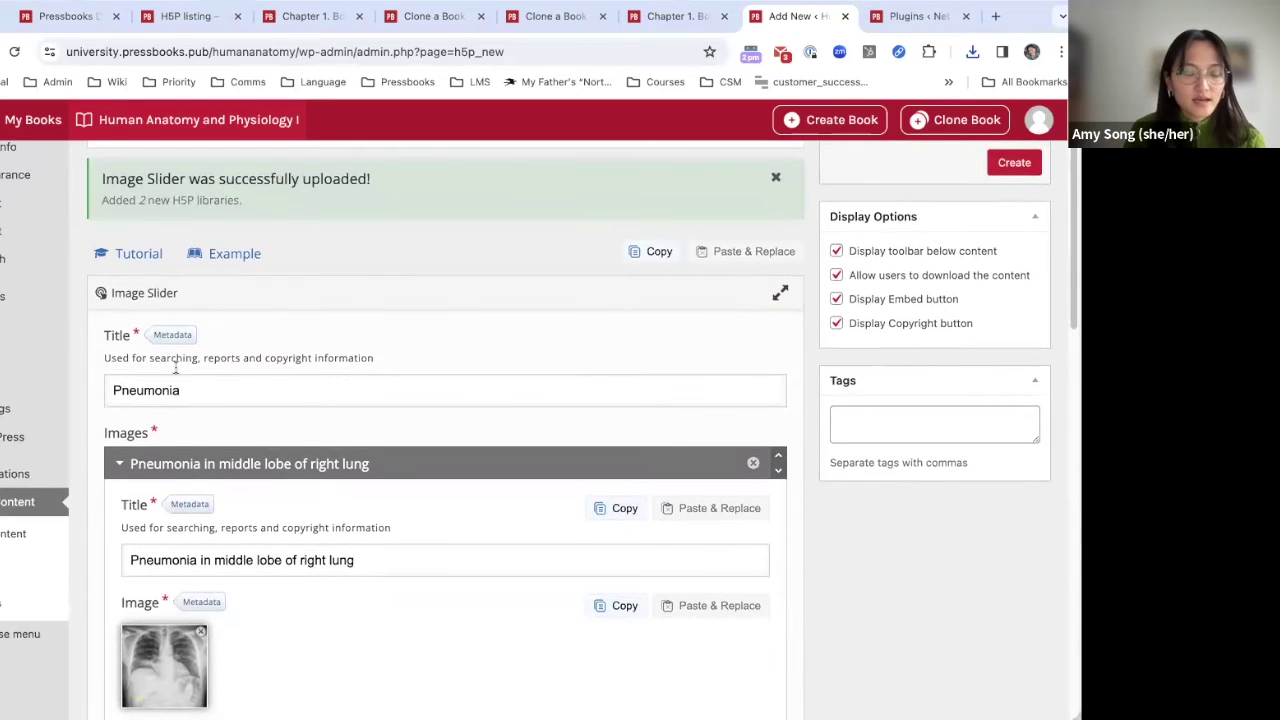
{"action": "left_click", "coordinate": [250, 390]}
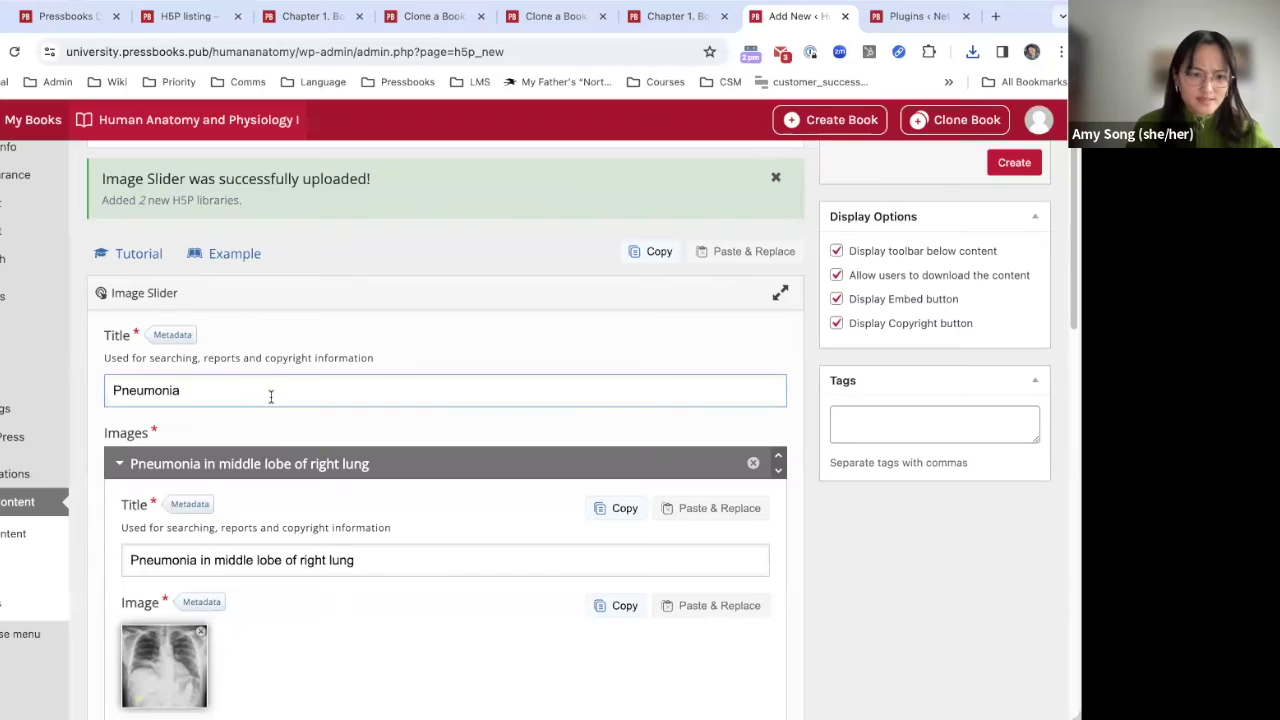
{"action": "double_click", "coordinate": [201, 389]}
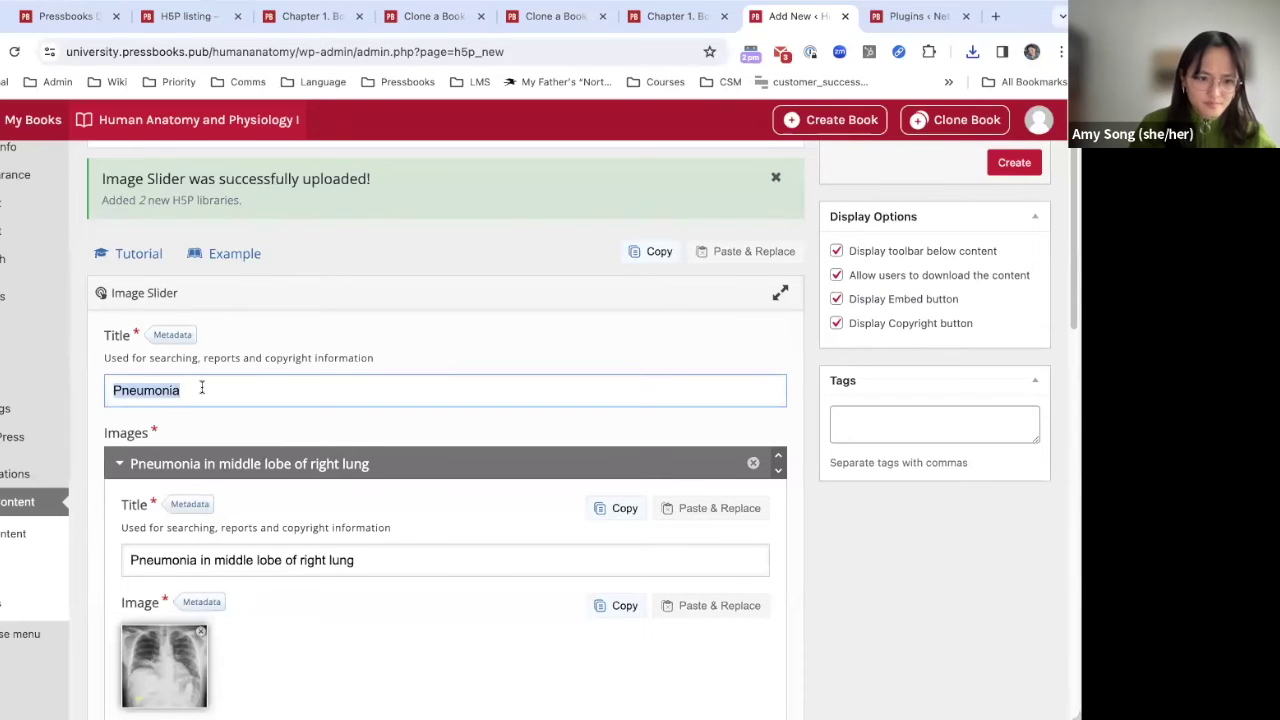
{"action": "type", "text": "Image of N"}
{"action": "key", "text": "BackSpace"}
{"action": "type", "text": "Pneumoni"}
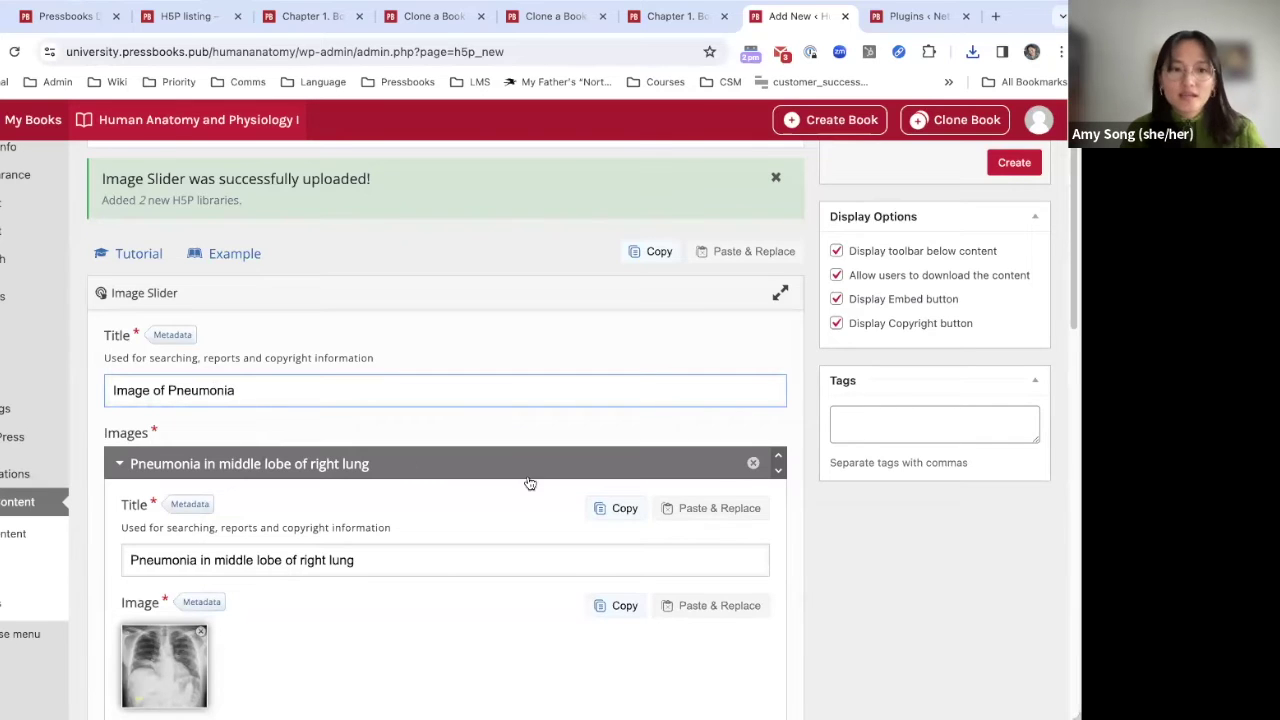
Step: Review the slider's image entries and create the Image of Pneumonia activity in the book
{"action": "scroll", "coordinate": [417, 223], "scroll_direction": "down", "scroll_amount": 1}
{"action": "scroll", "coordinate": [583, 443], "scroll_direction": "down", "scroll_amount": 3}
{"action": "scroll", "coordinate": [615, 490], "scroll_direction": "down", "scroll_amount": 7}
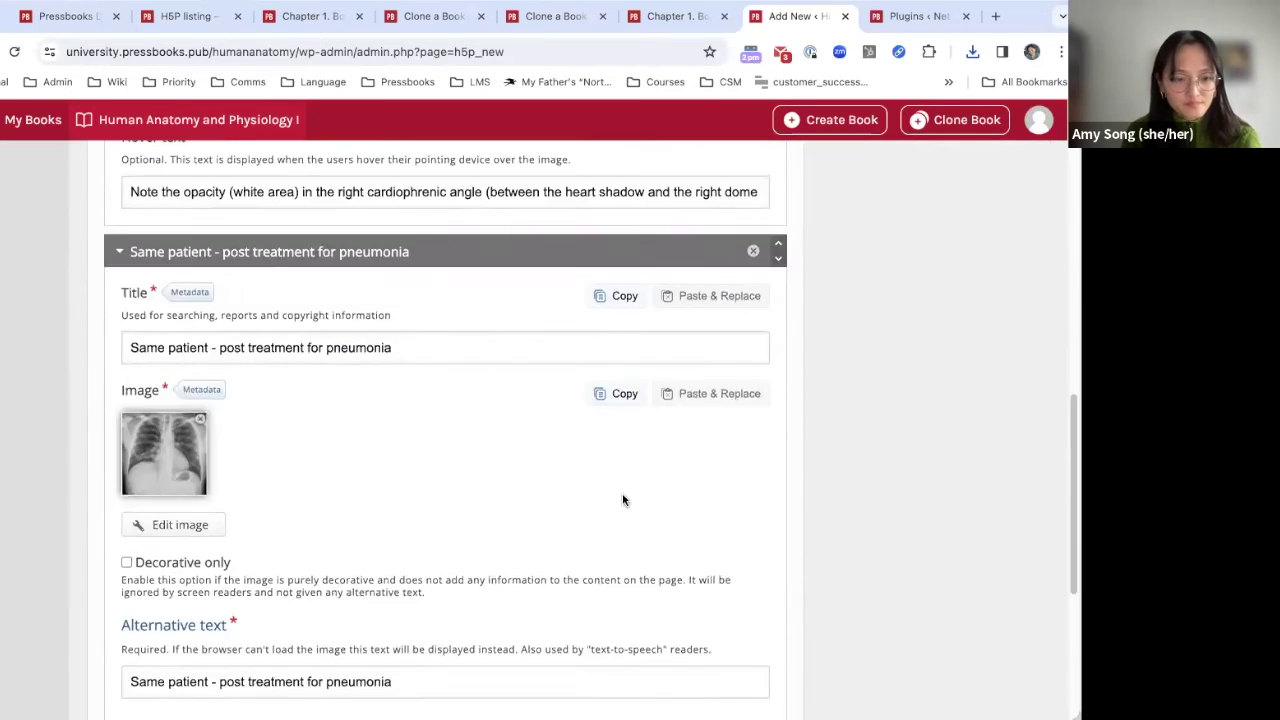
{"action": "scroll", "coordinate": [568, 315], "scroll_direction": "up", "scroll_amount": 8}
{"action": "scroll", "coordinate": [568, 317], "scroll_direction": "up", "scroll_amount": 5}
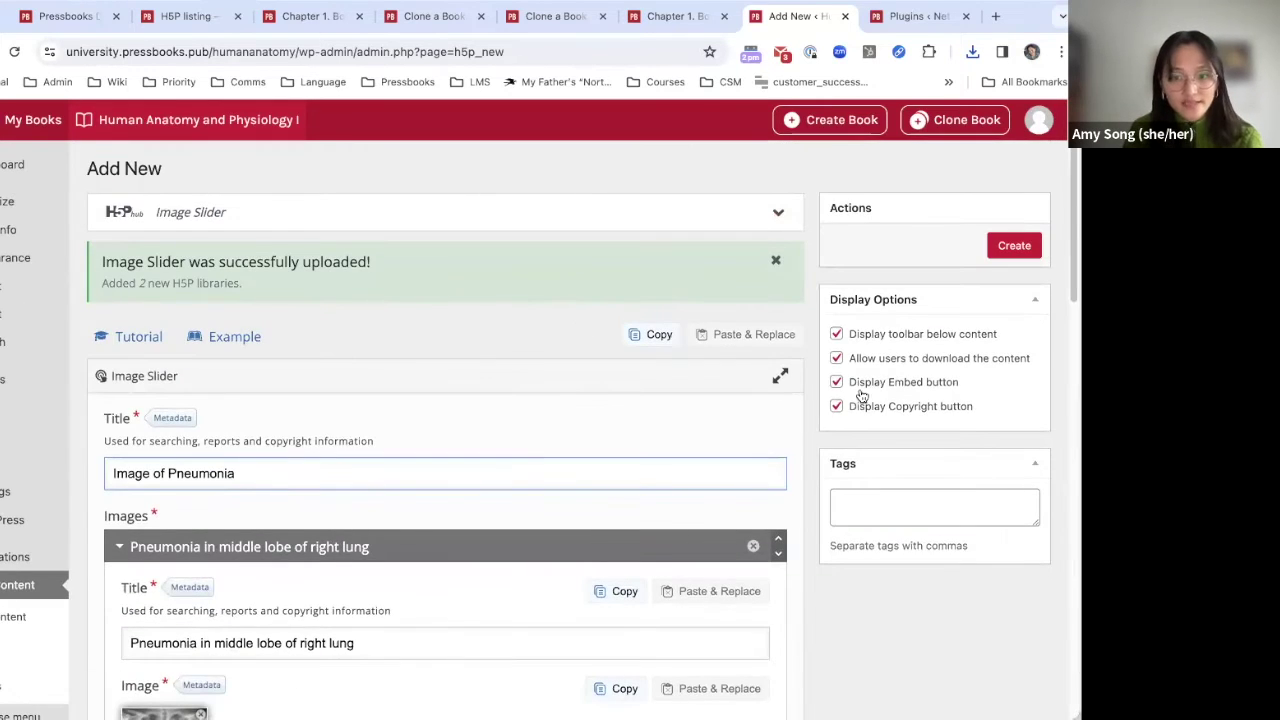
{"action": "left_click", "coordinate": [1014, 246]}
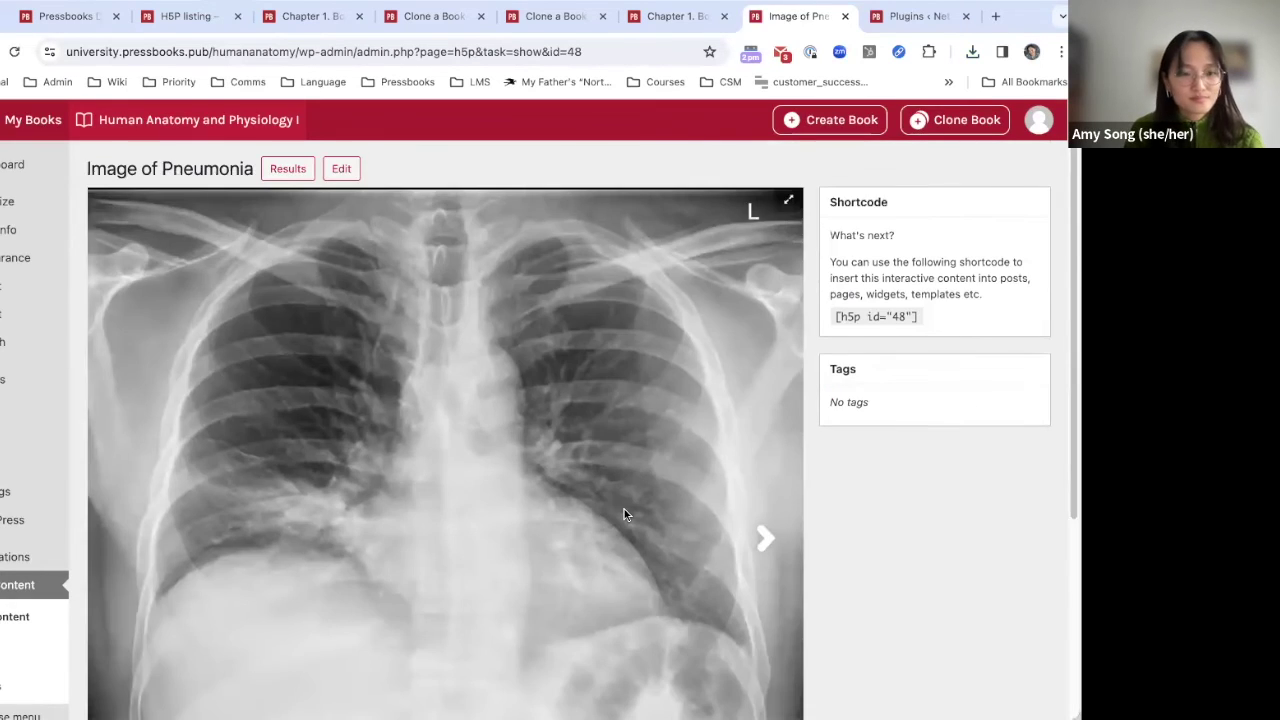
Step: Preview the created Image of Pneumonia slider by advancing to its second X-ray image
{"action": "scroll", "coordinate": [623, 514], "scroll_direction": "down", "scroll_amount": 3}
{"action": "scroll", "coordinate": [700, 450], "scroll_direction": "up", "scroll_amount": 1}
{"action": "left_click", "coordinate": [766, 330]}
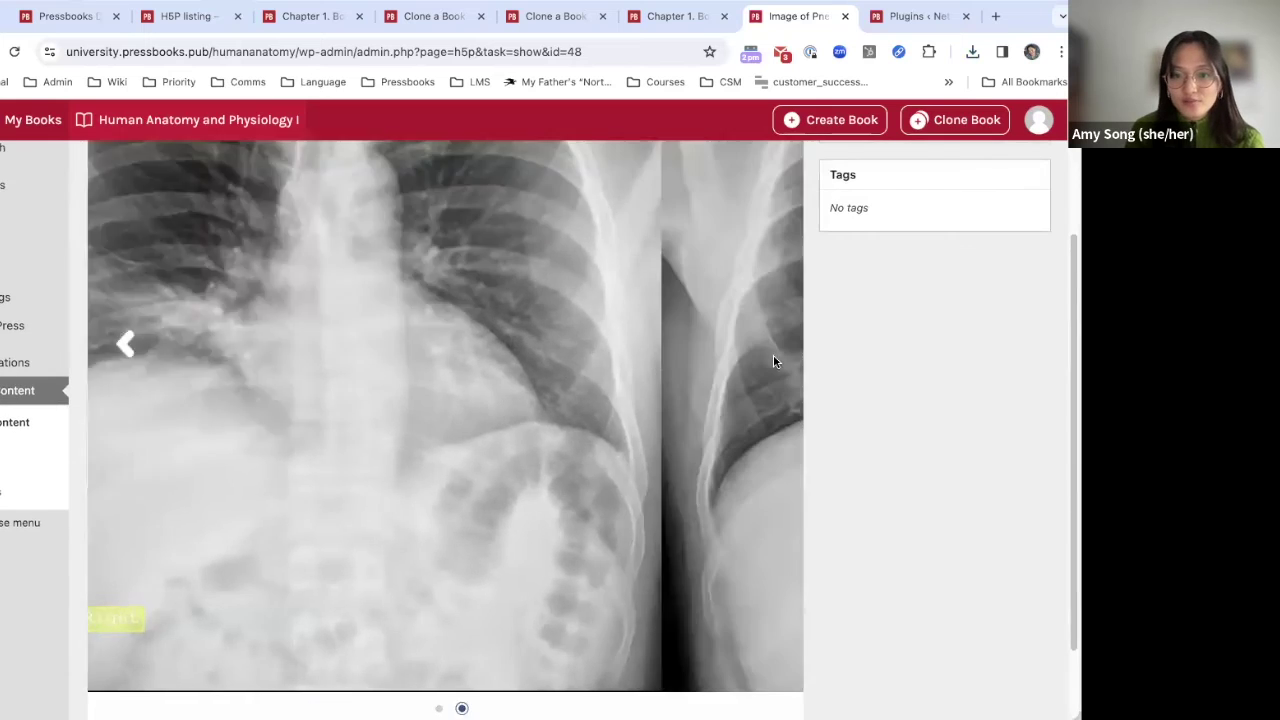
Step: Review the Image of Pneumonia activity page and the unit outline in Chapter 1 of the cloned book
{"action": "scroll", "coordinate": [303, 415], "scroll_direction": "up", "scroll_amount": 3}
{"action": "mouse_move", "coordinate": [22, 201]}
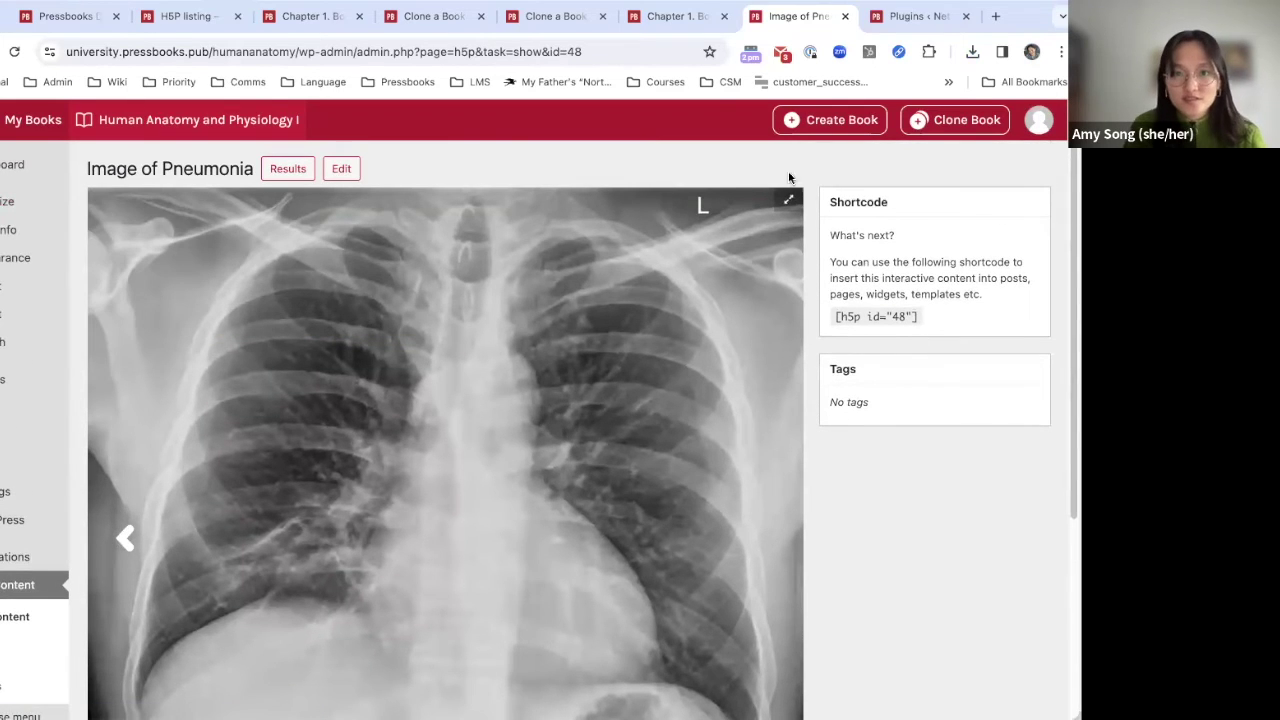
{"action": "scroll", "coordinate": [569, 474], "scroll_direction": "down", "scroll_amount": 20}
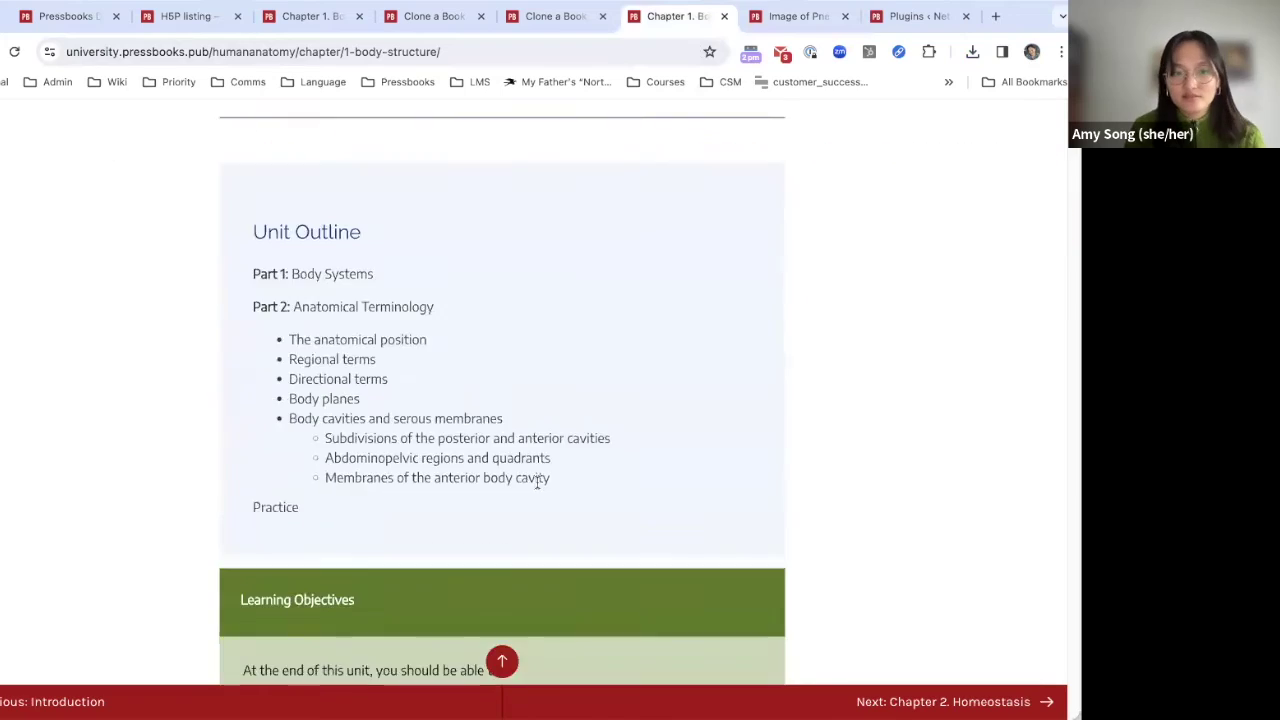
{"action": "scroll", "coordinate": [580, 525], "scroll_direction": "up", "scroll_amount": 20}
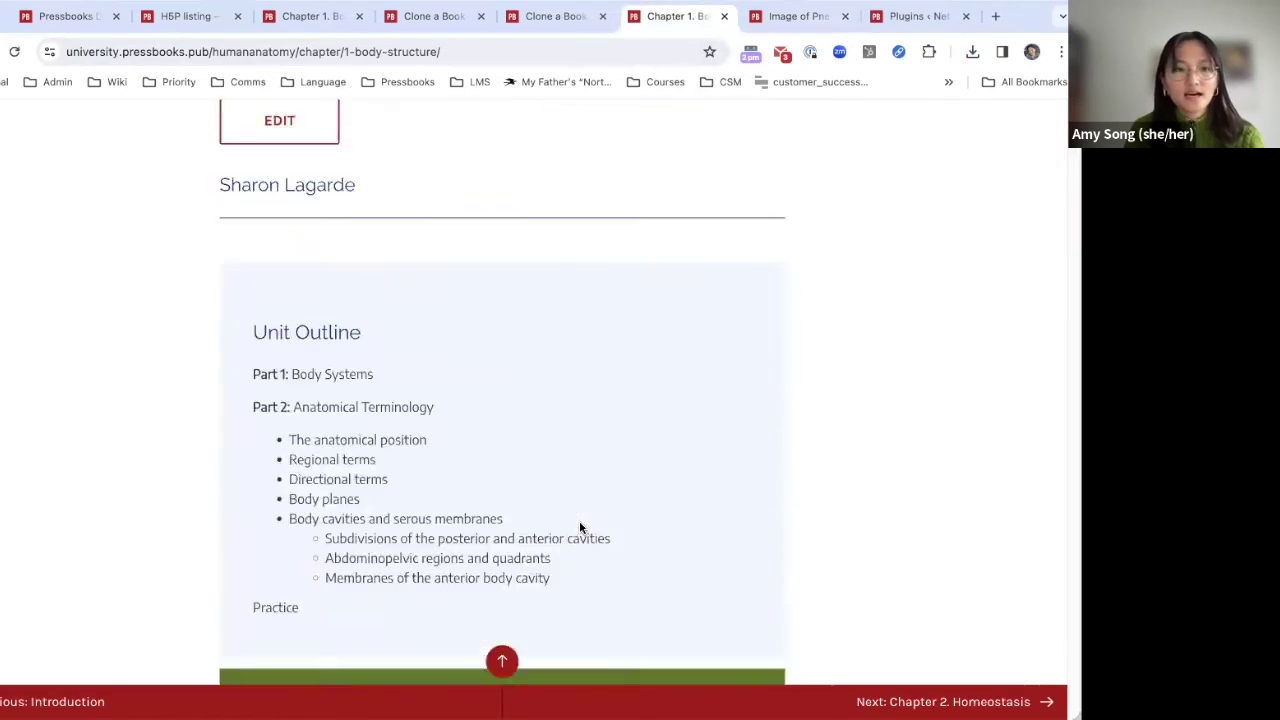
Step: Browse the anatomy results in Pressbooks Directory and open Douglas College Human Anatomy & Physiology I (2nd ed.)
{"action": "left_click", "coordinate": [106, 18]}
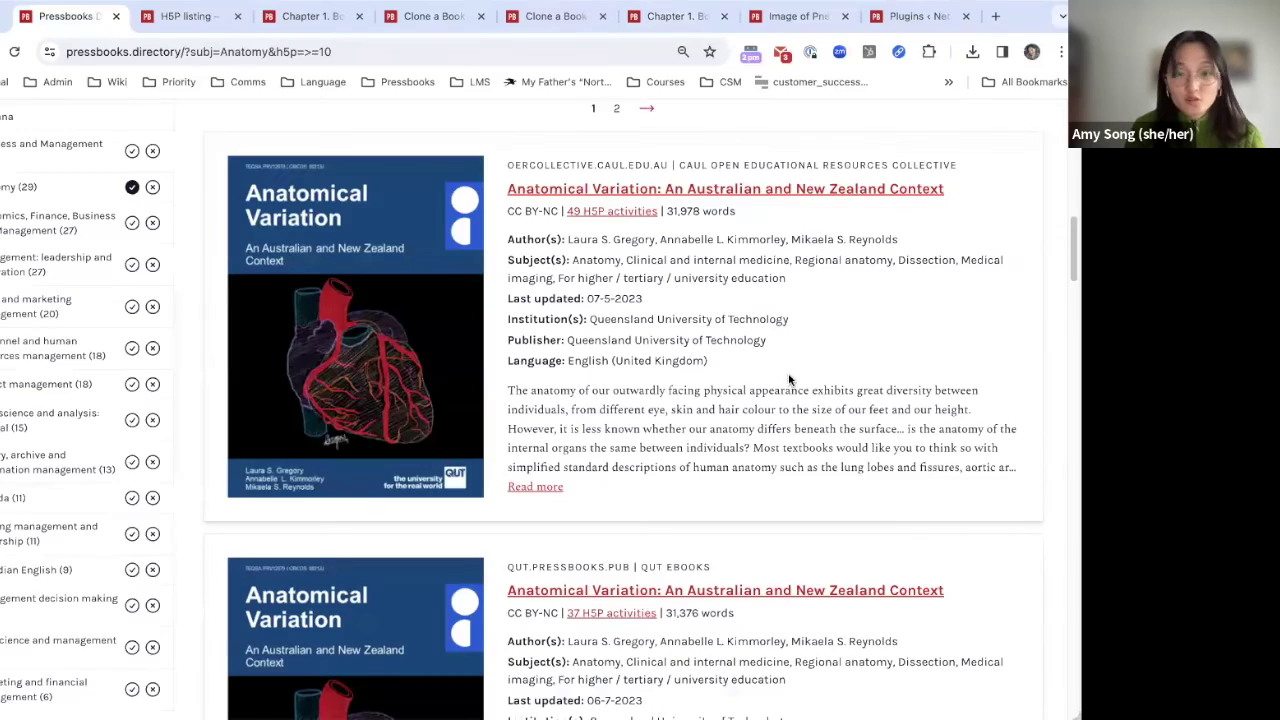
{"action": "scroll", "coordinate": [786, 378], "scroll_direction": "down", "scroll_amount": 5}
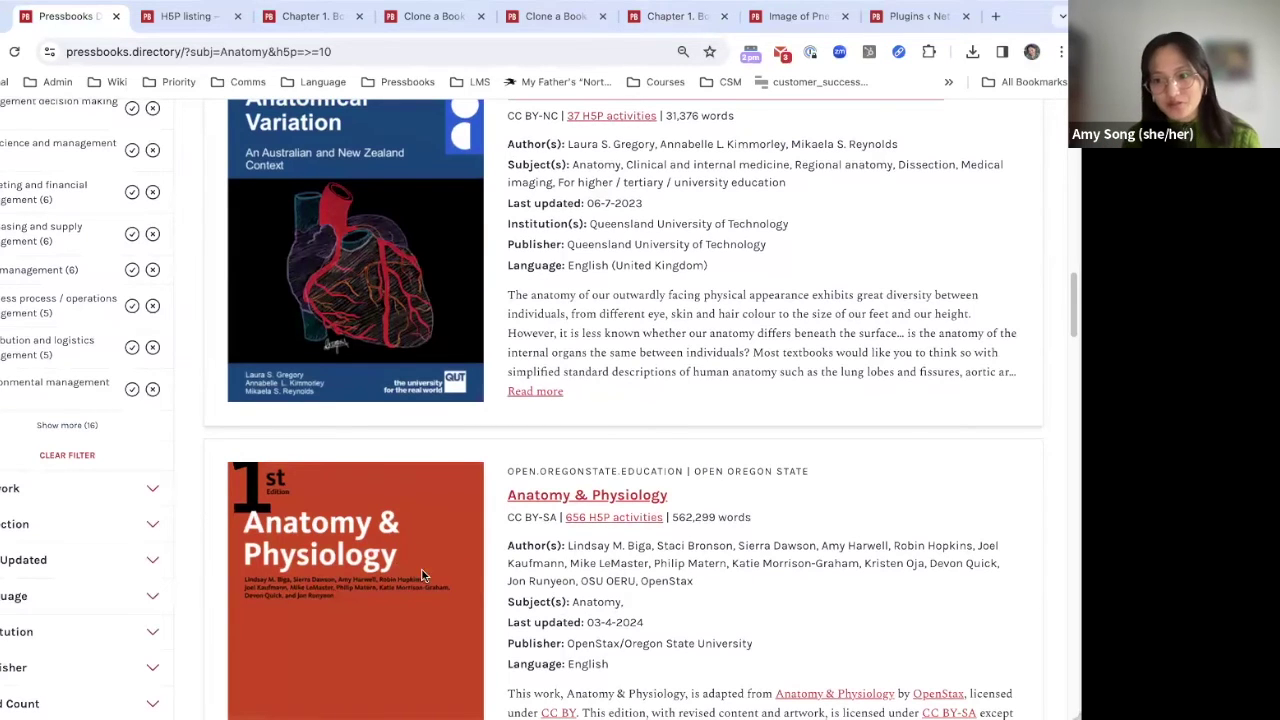
{"action": "scroll", "coordinate": [643, 528], "scroll_direction": "down", "scroll_amount": 3}
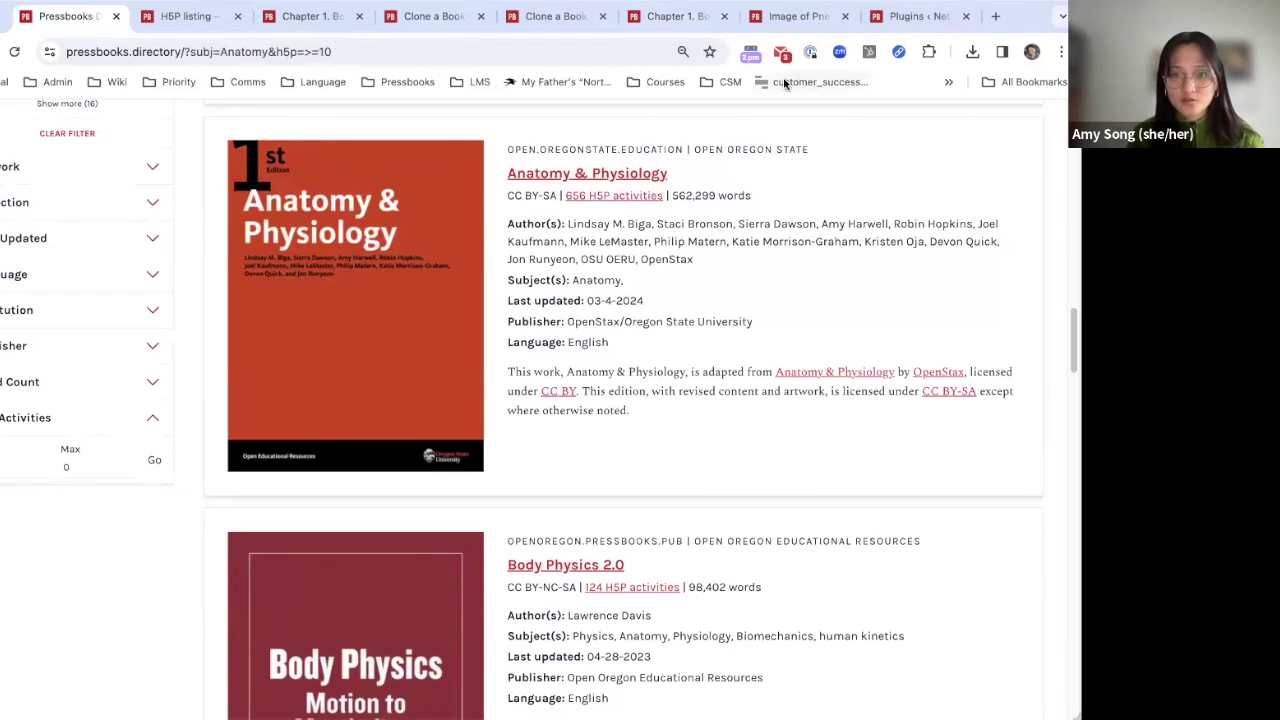
{"action": "scroll", "coordinate": [831, 369], "scroll_direction": "down", "scroll_amount": 1}
{"action": "scroll", "coordinate": [833, 370], "scroll_direction": "down", "scroll_amount": 5}
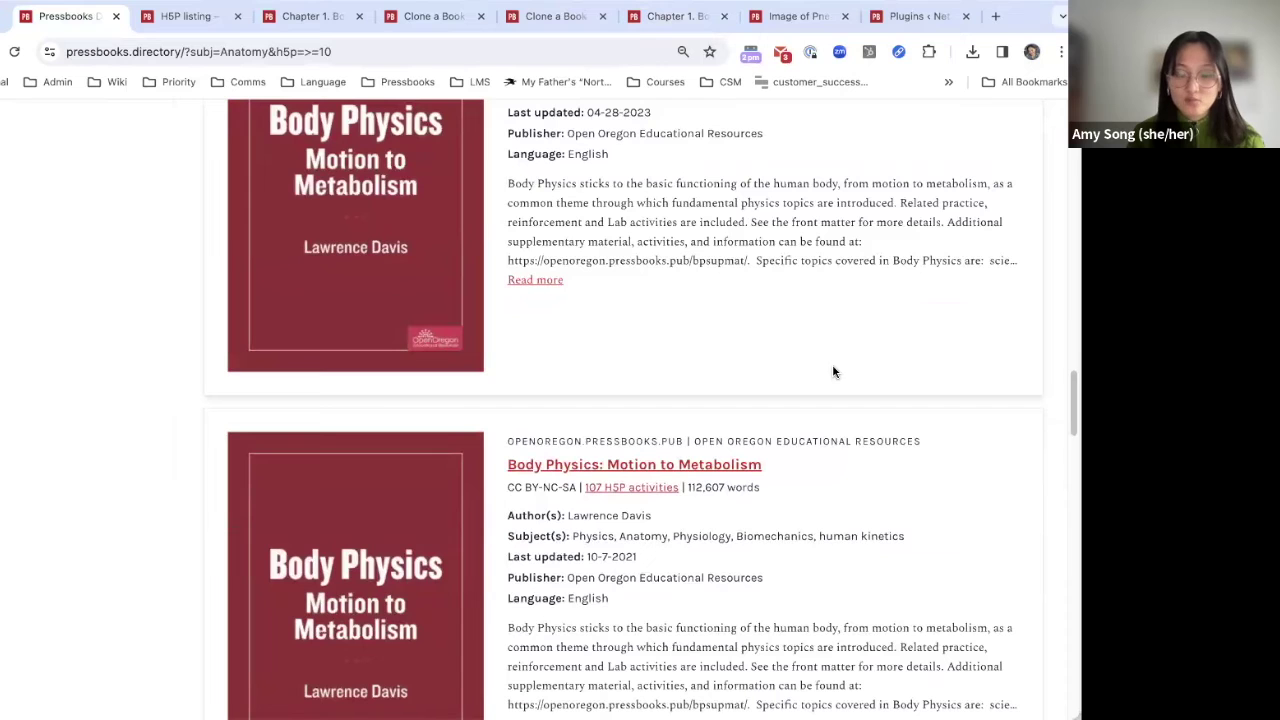
{"action": "scroll", "coordinate": [786, 309], "scroll_direction": "down", "scroll_amount": 3}
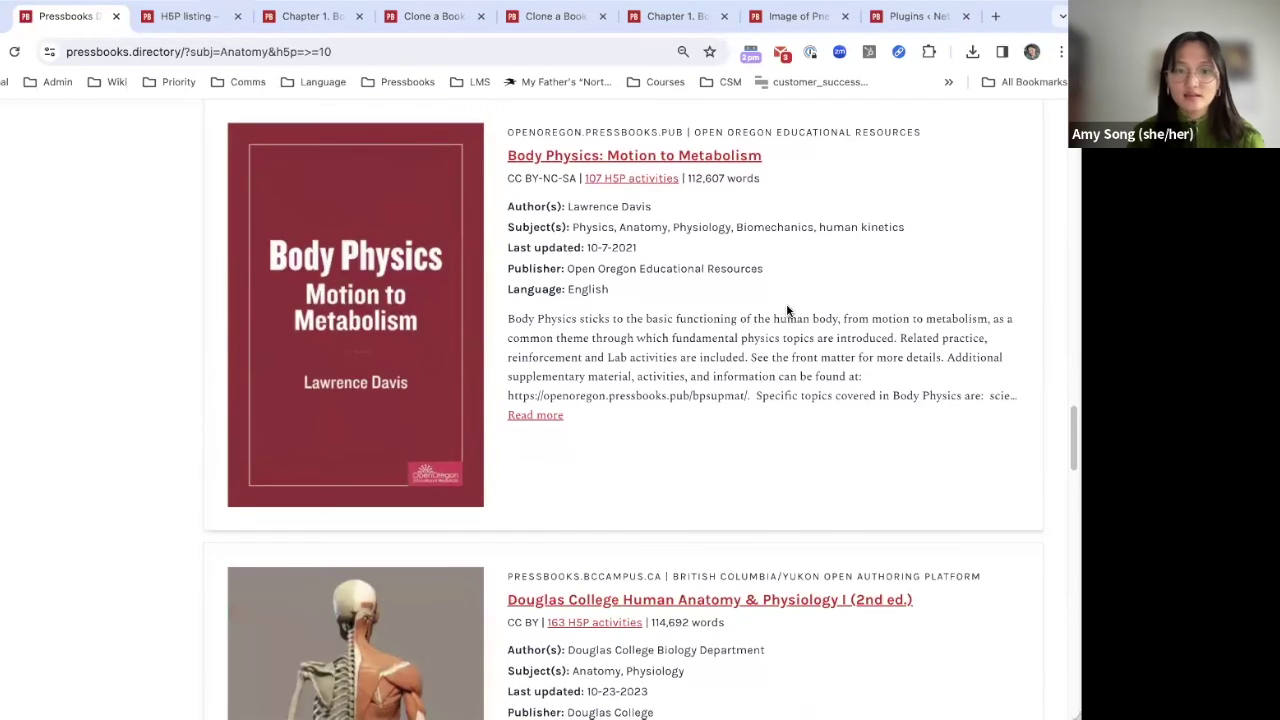
{"action": "scroll", "coordinate": [786, 309], "scroll_direction": "down", "scroll_amount": 2}
{"action": "scroll", "coordinate": [786, 312], "scroll_direction": "down", "scroll_amount": 1}
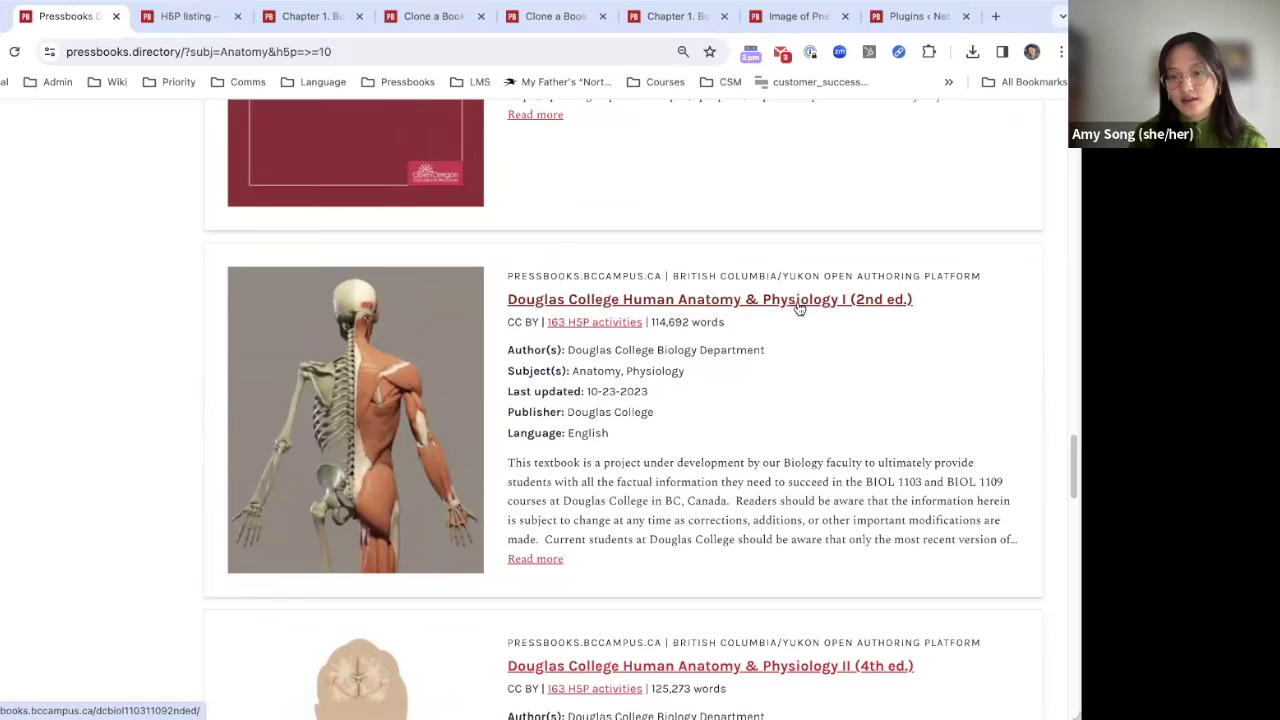
{"action": "left_click", "coordinate": [796, 302]}
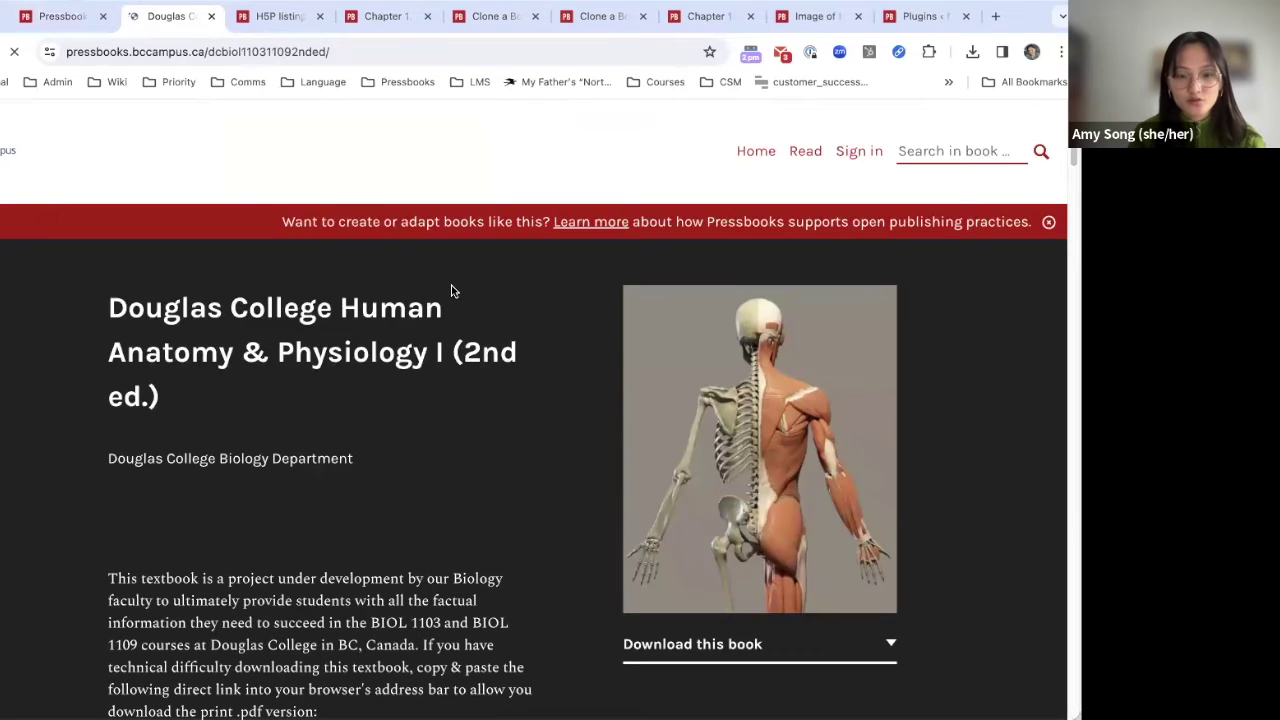
Step: Check the Creative Commons license statement on the Douglas College book's home page
{"action": "scroll", "coordinate": [451, 287], "scroll_direction": "down", "scroll_amount": 10}
{"action": "scroll", "coordinate": [457, 290], "scroll_direction": "up", "scroll_amount": 10}
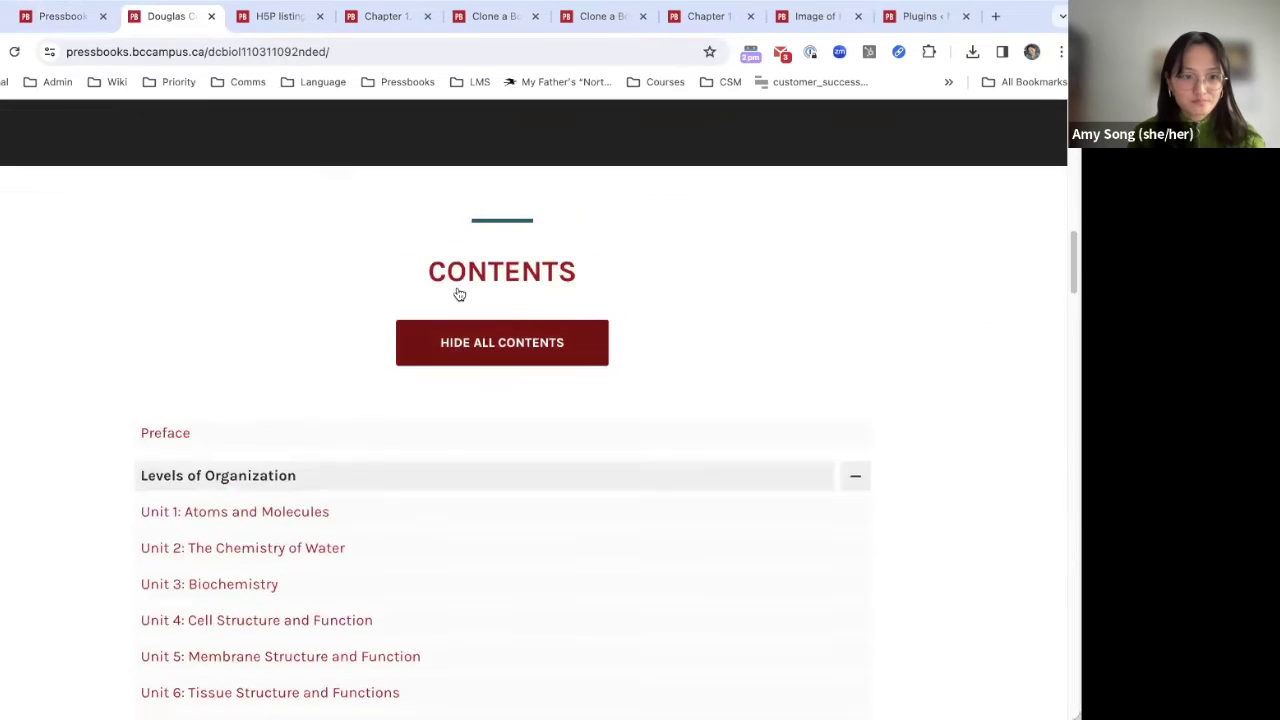
{"action": "scroll", "coordinate": [517, 403], "scroll_direction": "down", "scroll_amount": 1}
{"action": "scroll", "coordinate": [517, 403], "scroll_direction": "down", "scroll_amount": 5}
{"action": "scroll", "coordinate": [515, 400], "scroll_direction": "up", "scroll_amount": 2}
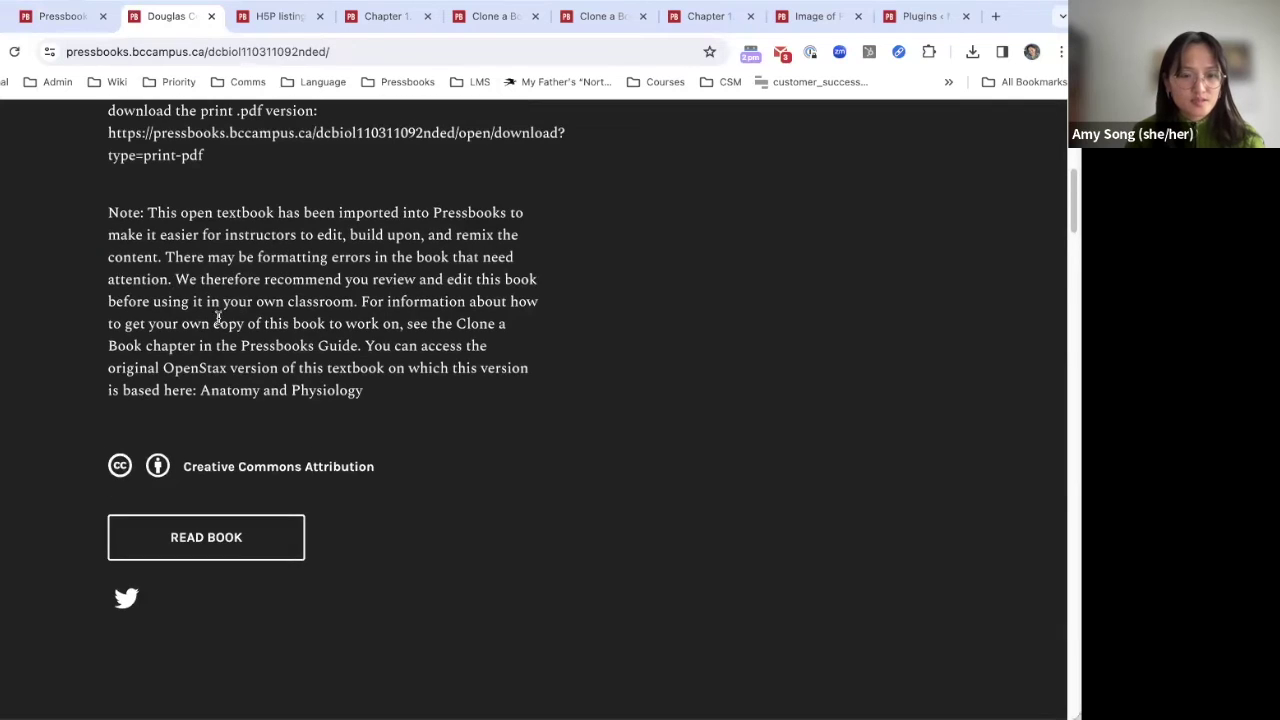
{"action": "triple_click", "coordinate": [314, 467]}
{"action": "left_click", "coordinate": [341, 482]}
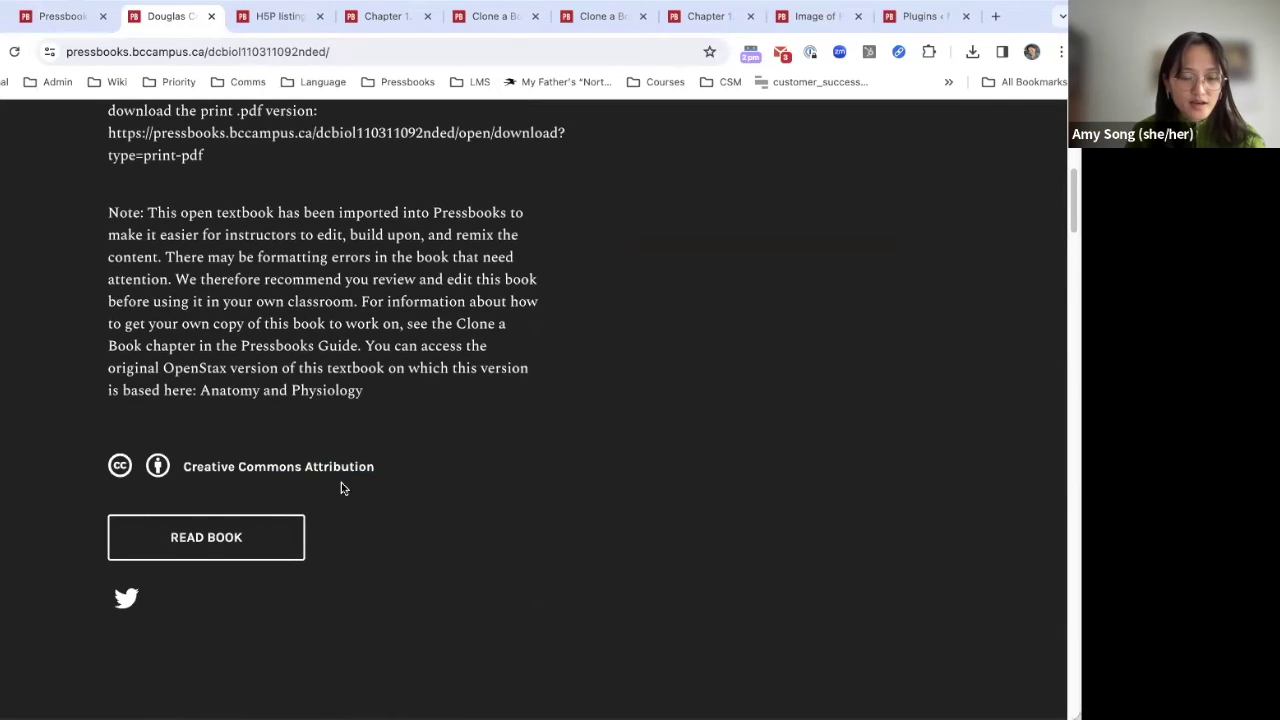
{"action": "double_click", "coordinate": [354, 470]}
Step: Highlight the note in the book's description about importing, reviewing and cloning the open textbook
{"action": "left_click", "coordinate": [181, 213]}
{"action": "left_click_drag", "start_coordinate": [148, 213], "coordinate": [603, 363]}
{"action": "left_click", "coordinate": [547, 325]}
{"action": "left_click_drag", "start_coordinate": [307, 299], "coordinate": [477, 391]}
{"action": "left_click", "coordinate": [484, 392]}
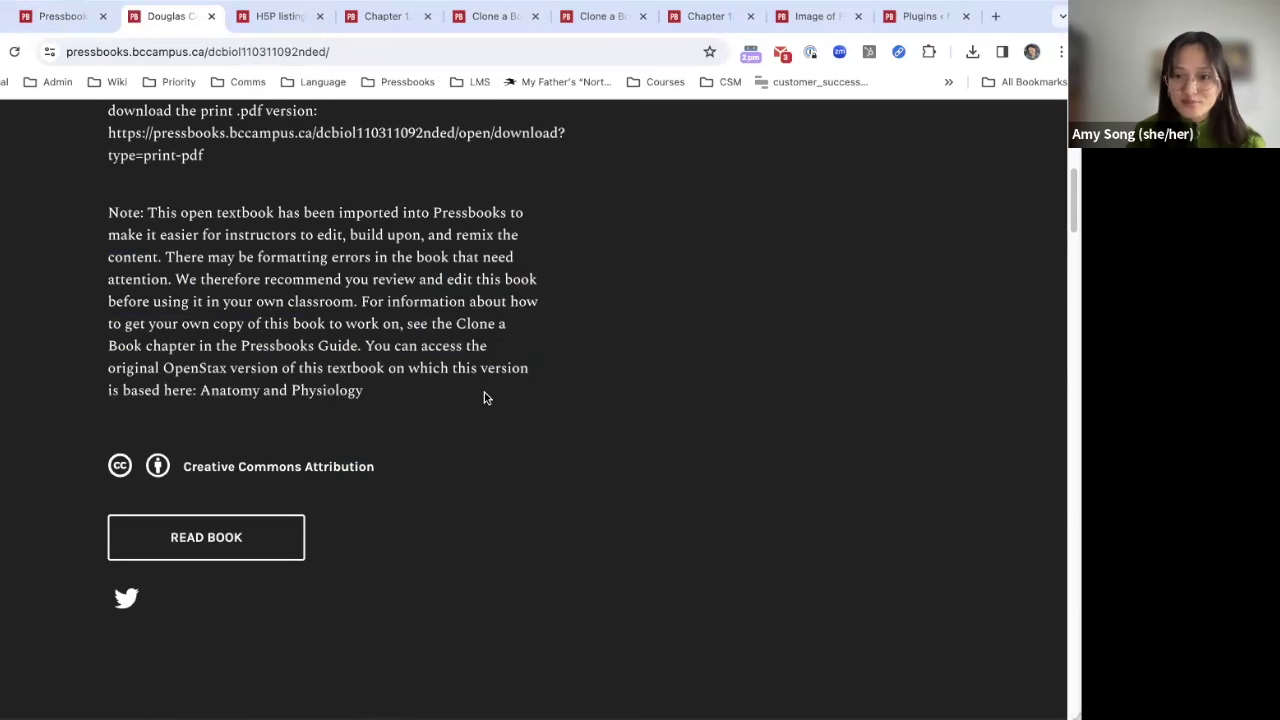
Step: Review the book's description and contents, and open Unit 1: Atoms and Molecules
{"action": "scroll", "coordinate": [700, 470], "scroll_direction": "up", "scroll_amount": 1}
{"action": "scroll", "coordinate": [714, 475], "scroll_direction": "up", "scroll_amount": 5}
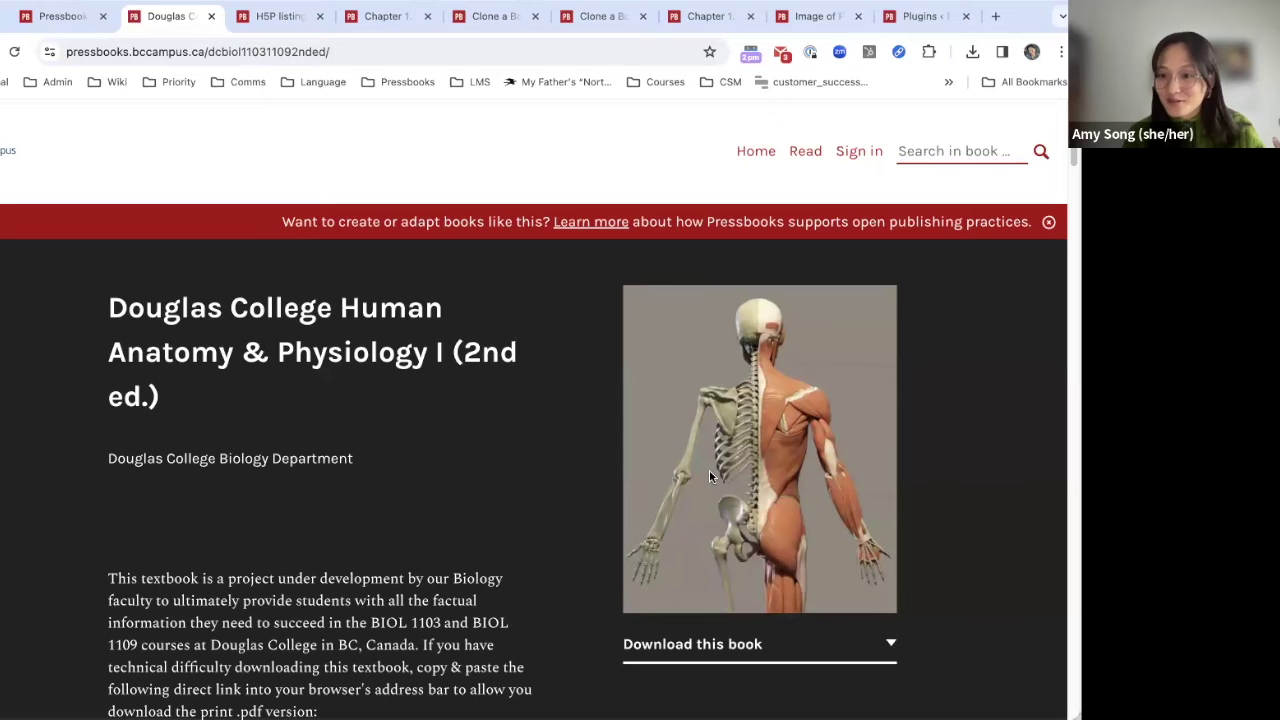
{"action": "scroll", "coordinate": [709, 470], "scroll_direction": "down", "scroll_amount": 9}
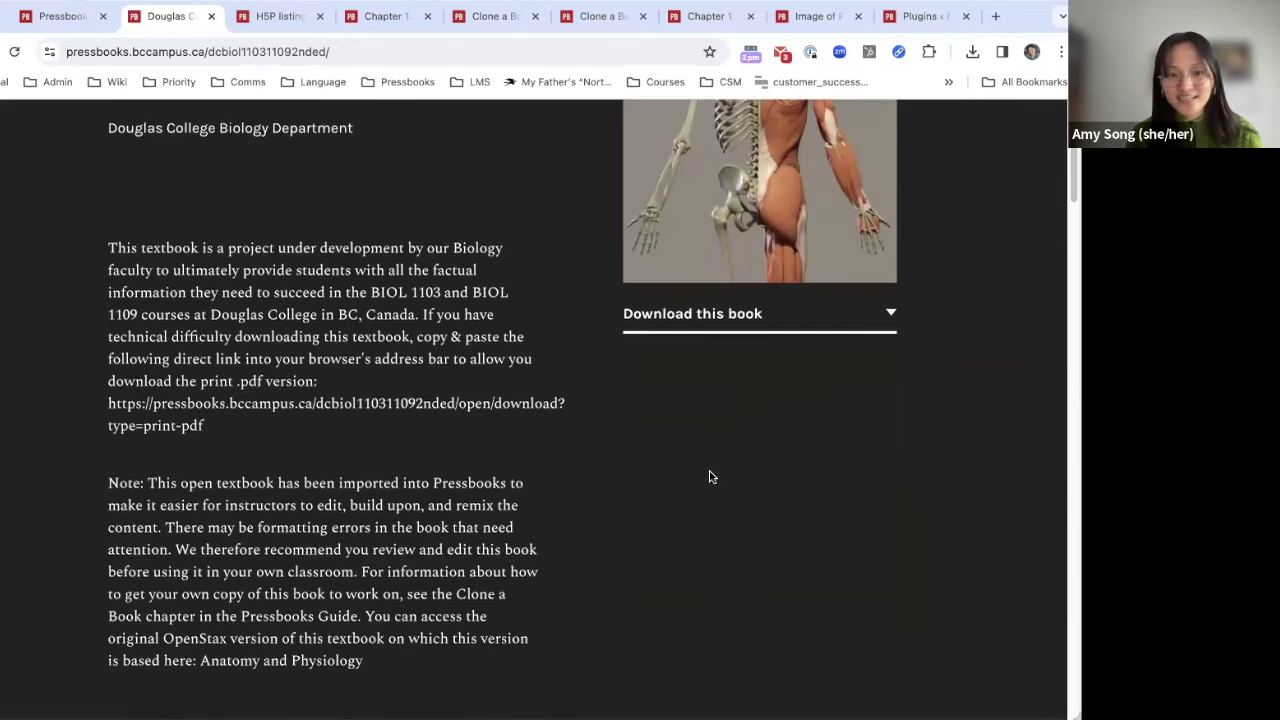
{"action": "scroll", "coordinate": [489, 426], "scroll_direction": "up", "scroll_amount": 2}
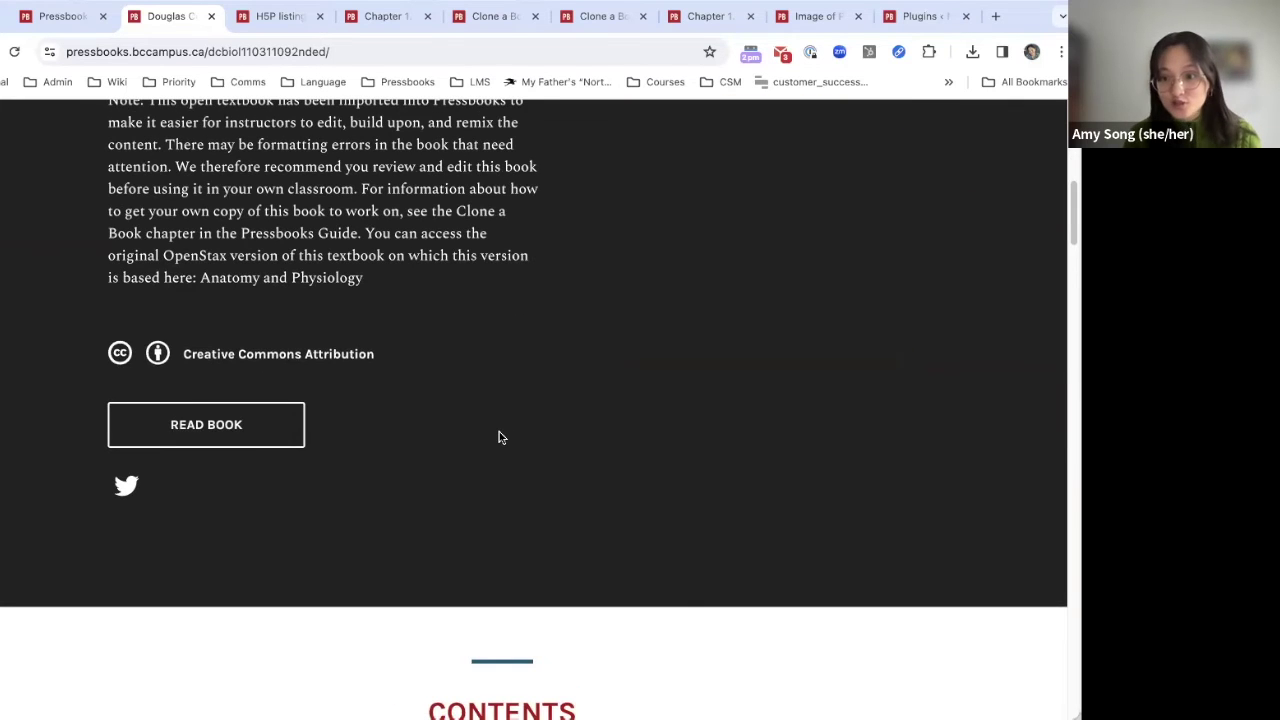
{"action": "scroll", "coordinate": [500, 437], "scroll_direction": "down", "scroll_amount": 4}
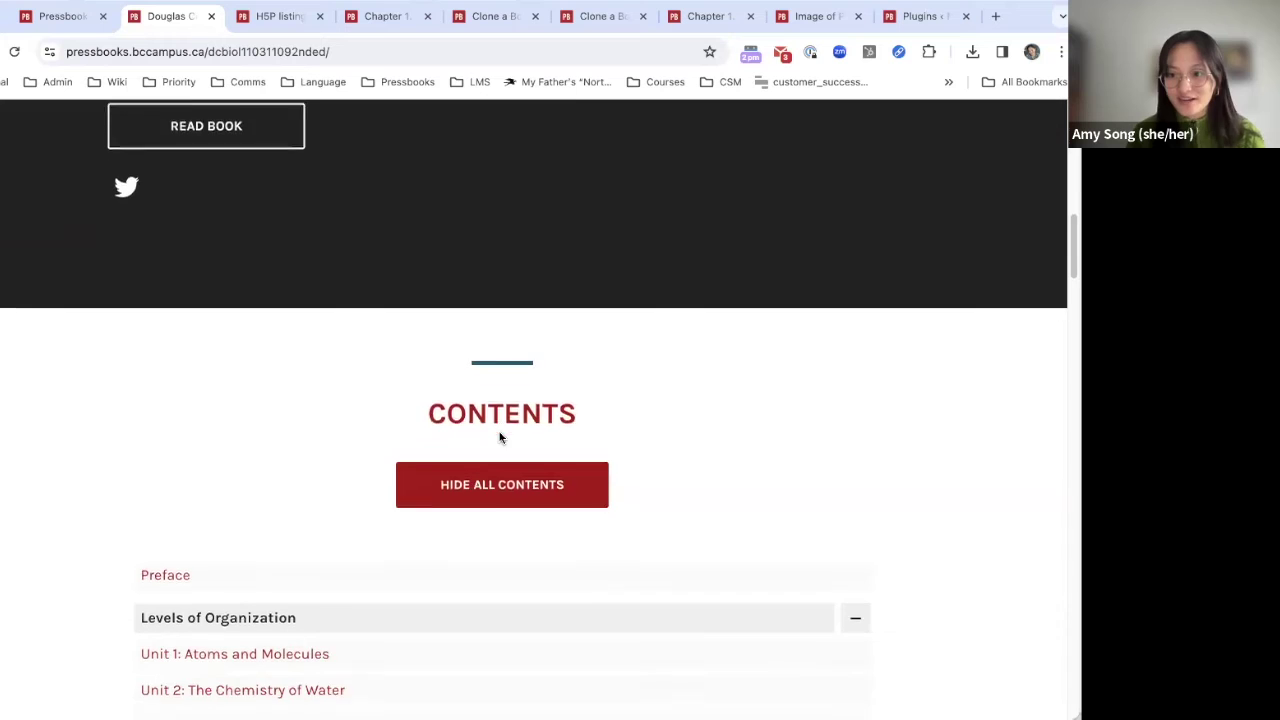
{"action": "scroll", "coordinate": [500, 437], "scroll_direction": "down", "scroll_amount": 3}
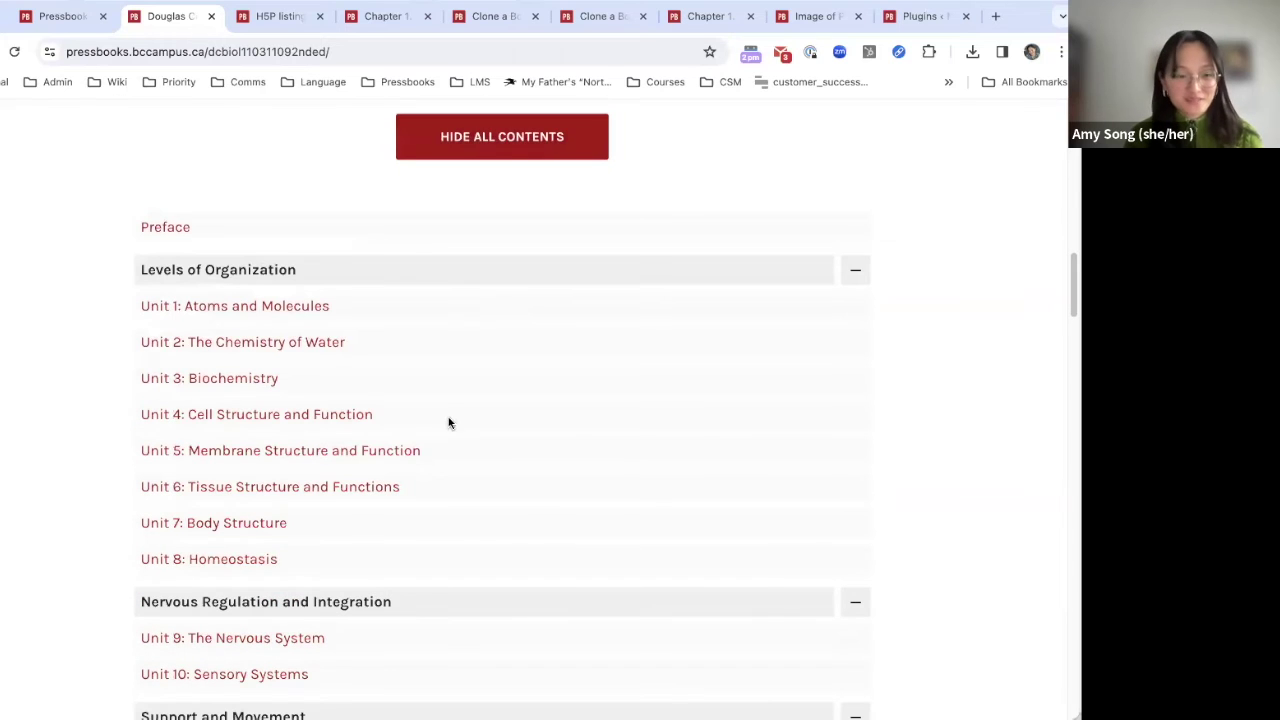
{"action": "left_click", "coordinate": [316, 306]}
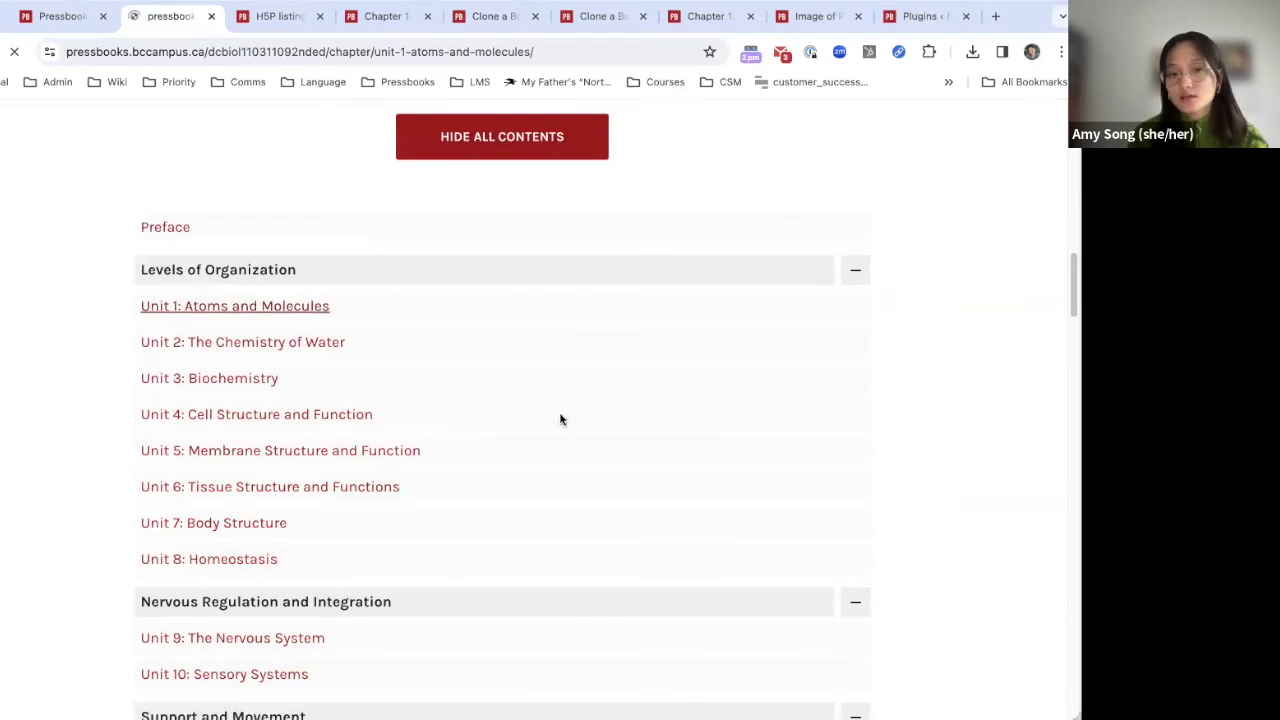
Step: Examine Unit 1's Learning Objectives and Guiding Questions, highlighting objectives I and II
{"action": "scroll", "coordinate": [583, 517], "scroll_direction": "down", "scroll_amount": 12}
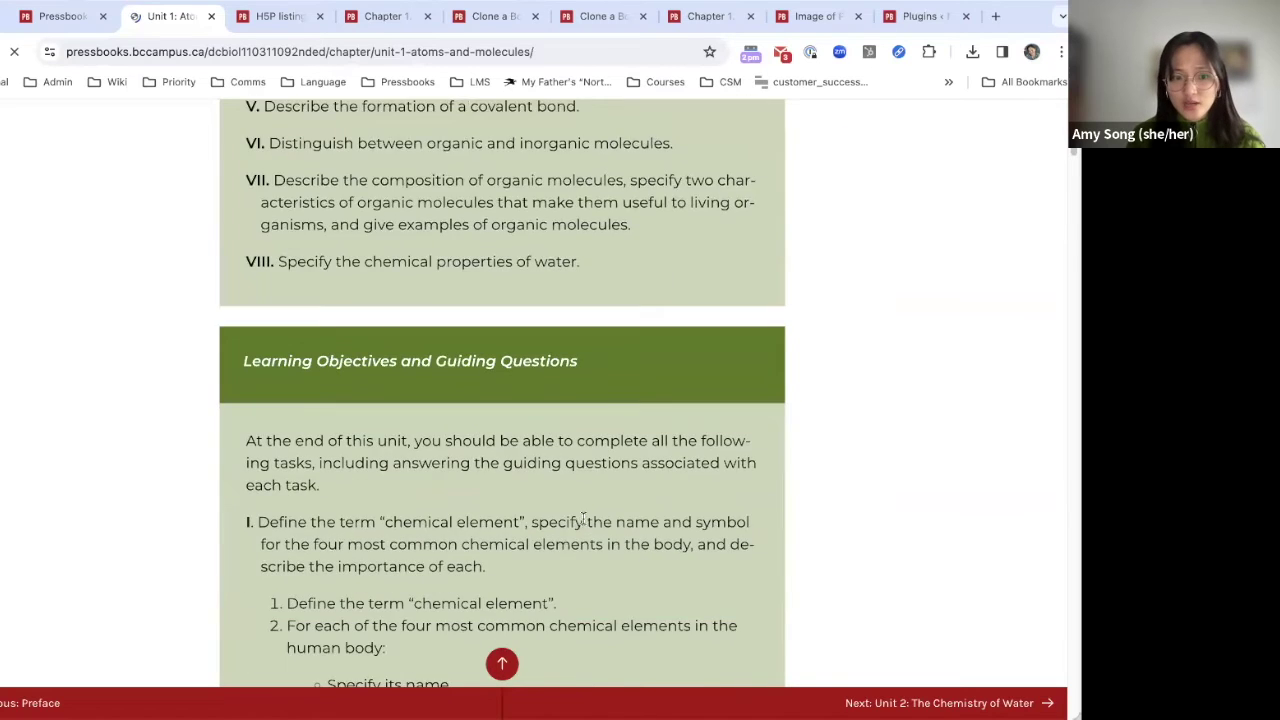
{"action": "scroll", "coordinate": [583, 517], "scroll_direction": "down", "scroll_amount": 3}
{"action": "left_click_drag", "start_coordinate": [583, 177], "coordinate": [591, 660]}
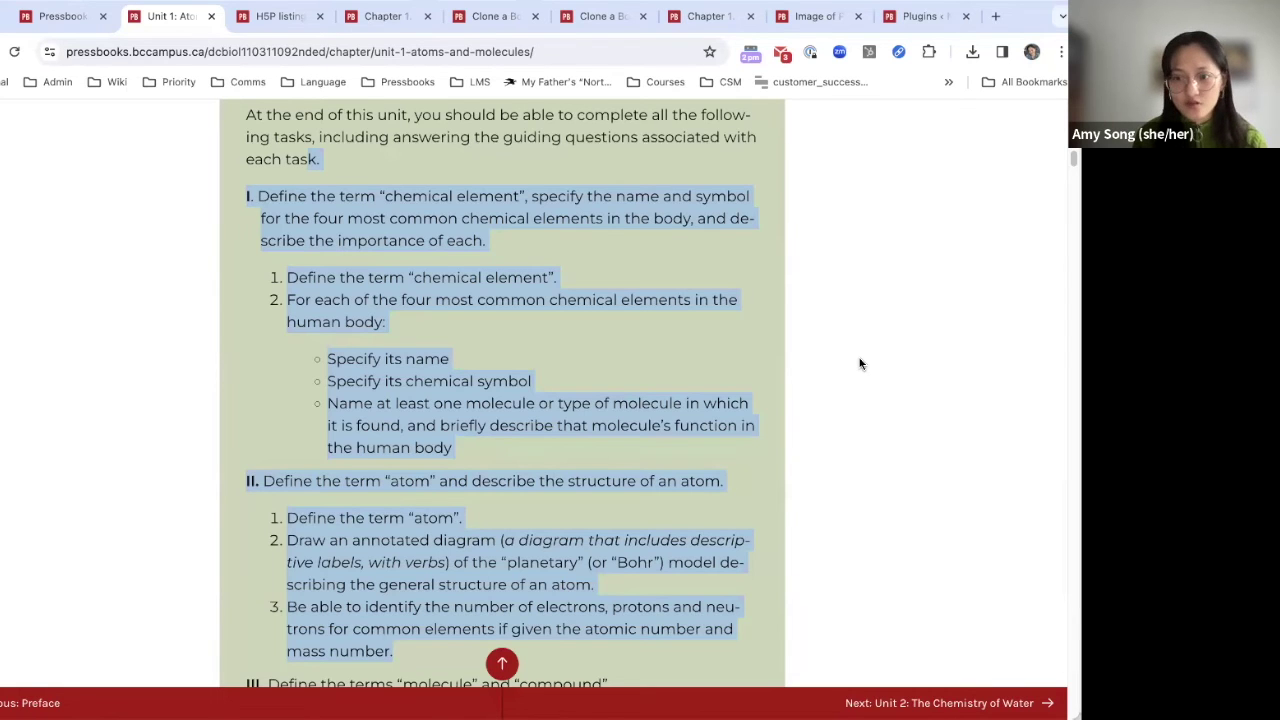
{"action": "scroll", "coordinate": [860, 363], "scroll_direction": "up", "scroll_amount": 10}
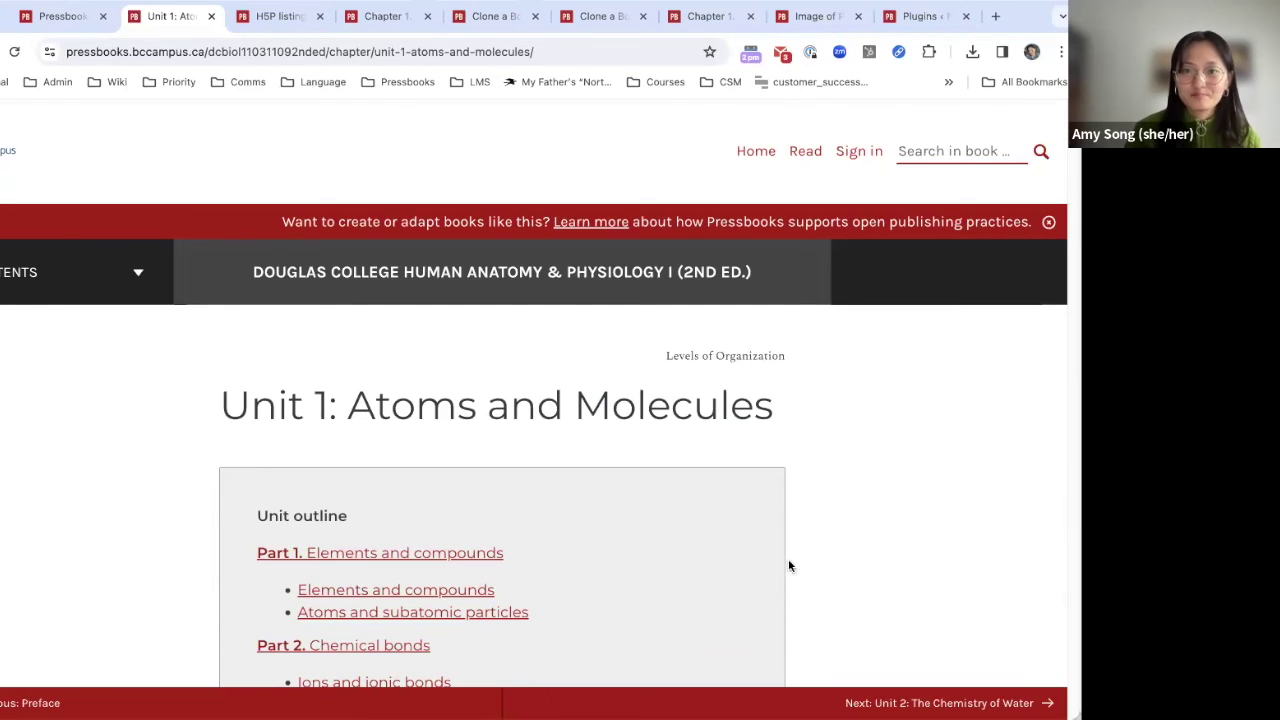
Step: Return to the Image of Pneumonia page and open the cloned Human Anatomy and Physiology I book from there
{"action": "left_click", "coordinate": [778, 18]}
{"action": "mouse_move", "coordinate": [251, 120]}
{"action": "left_click", "coordinate": [217, 151]}
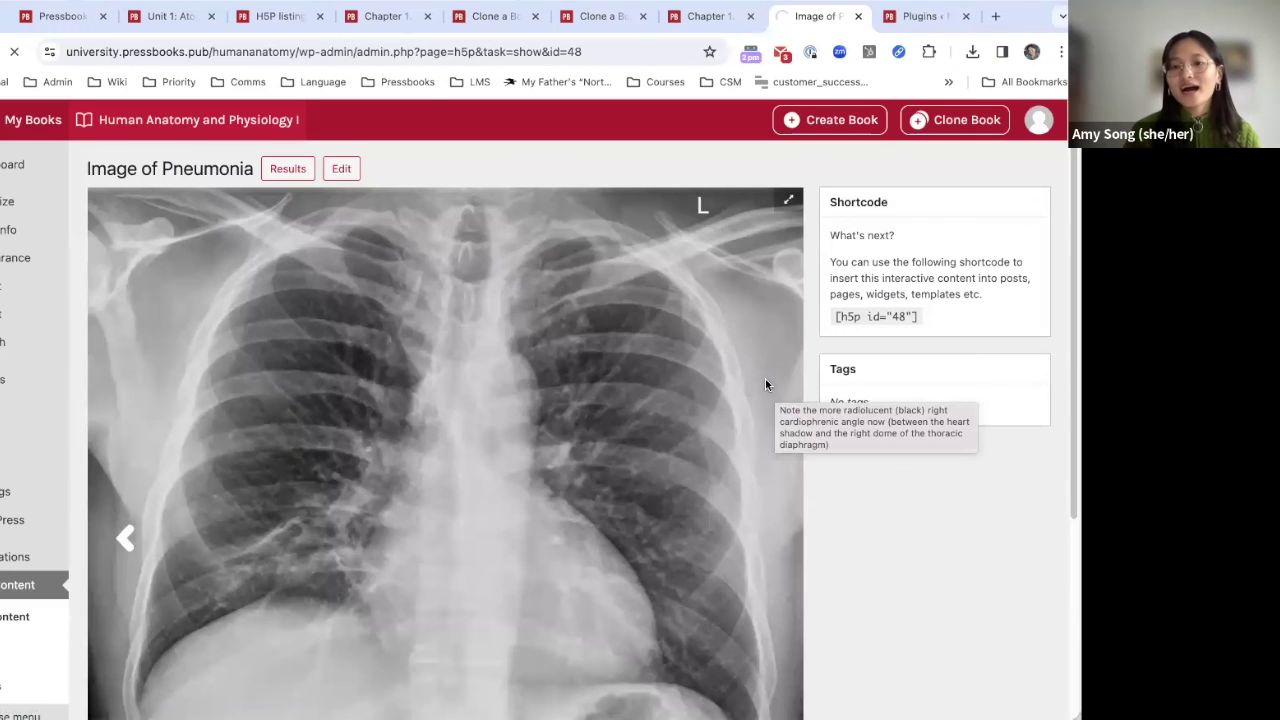
Step: Go back to the start of the anatomy book results in Pressbooks Directory
{"action": "key", "text": "ctrl+1"}
{"action": "scroll", "coordinate": [573, 369], "scroll_direction": "up", "scroll_amount": 20}
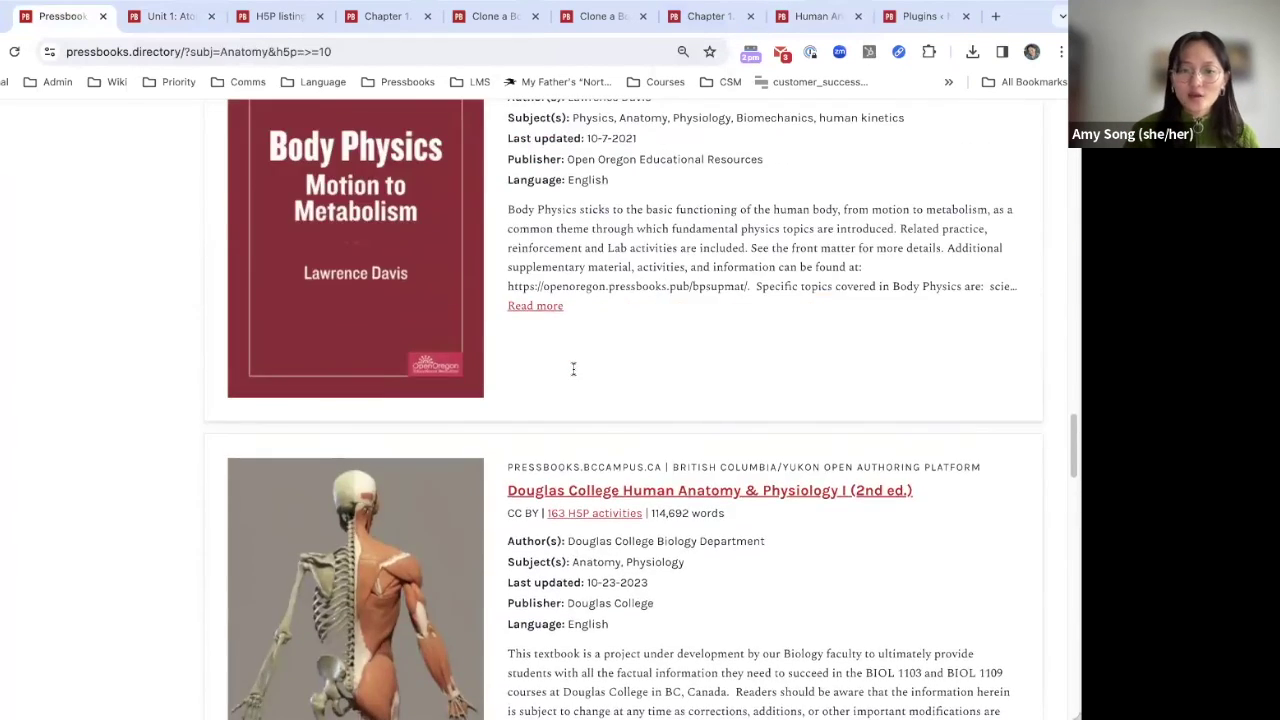